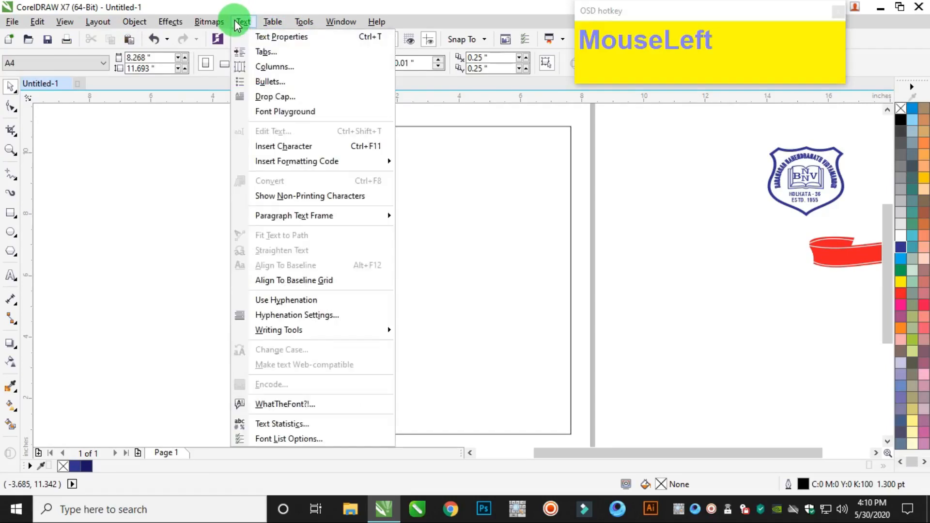
Insert a leafy corner about 2.17 inches wide and a knotwork corner about 2.53 inches wide from the Border1 font beside the page.
{"action": "left_click", "coordinate": [290, 147]}
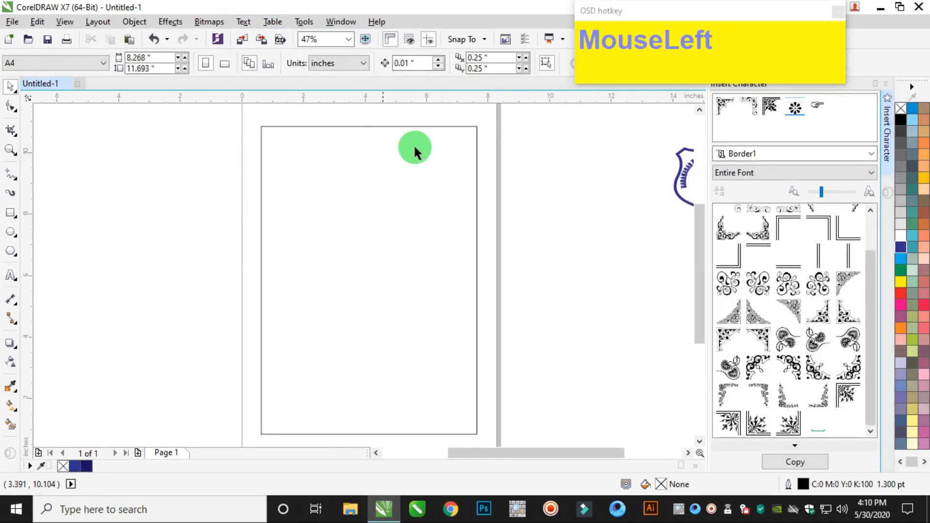
{"action": "left_click", "coordinate": [790, 155]}
{"action": "left_click", "coordinate": [790, 155]}
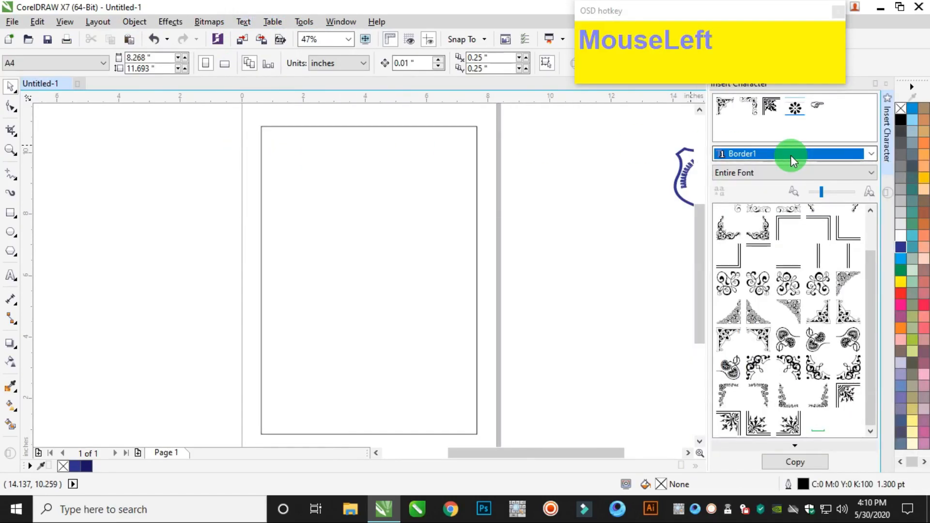
{"action": "left_click", "coordinate": [745, 293]}
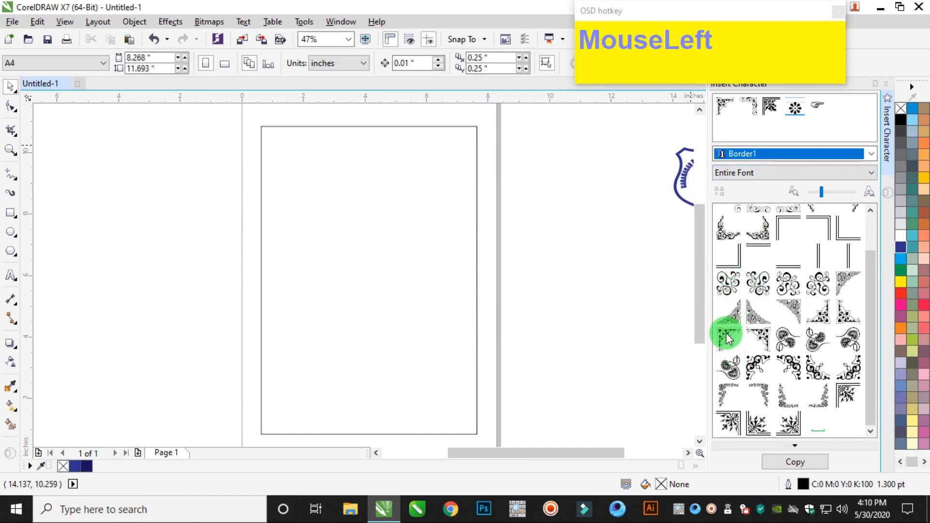
{"action": "left_click_drag", "start_coordinate": [697, 329], "coordinate": [624, 339]}
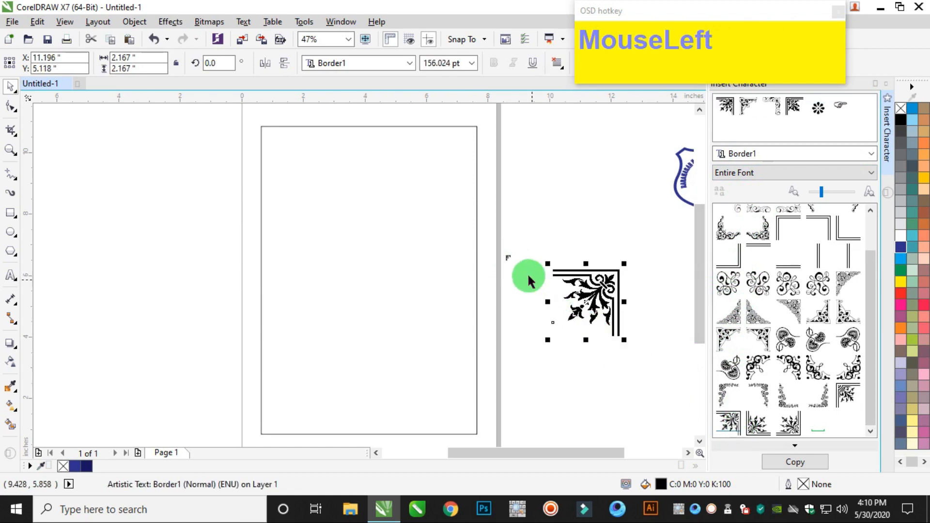
{"action": "left_click", "coordinate": [512, 262]}
{"action": "left_click_drag", "start_coordinate": [518, 250], "coordinate": [594, 176]}
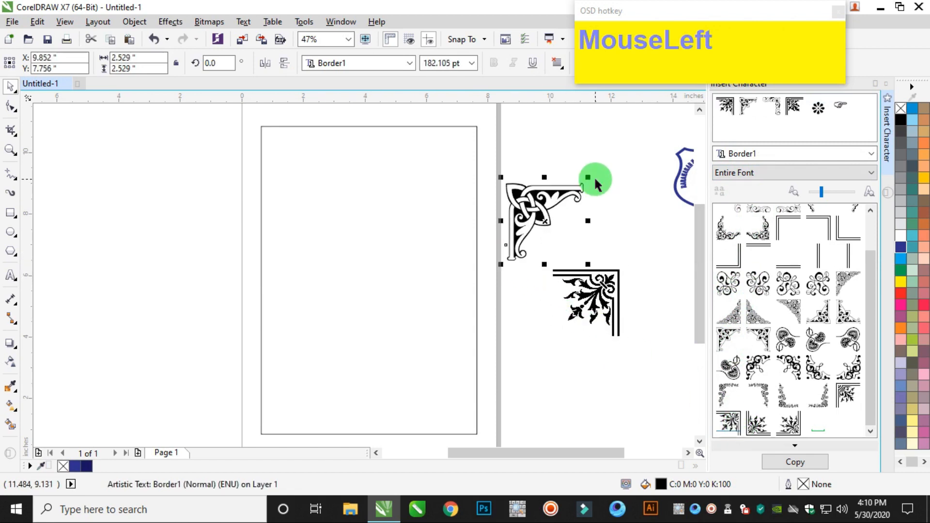
Delete the leafy corner and add the eight-petal flower symbol beside the page at a size of about 0.93 inch.
{"action": "left_click", "coordinate": [592, 265]}
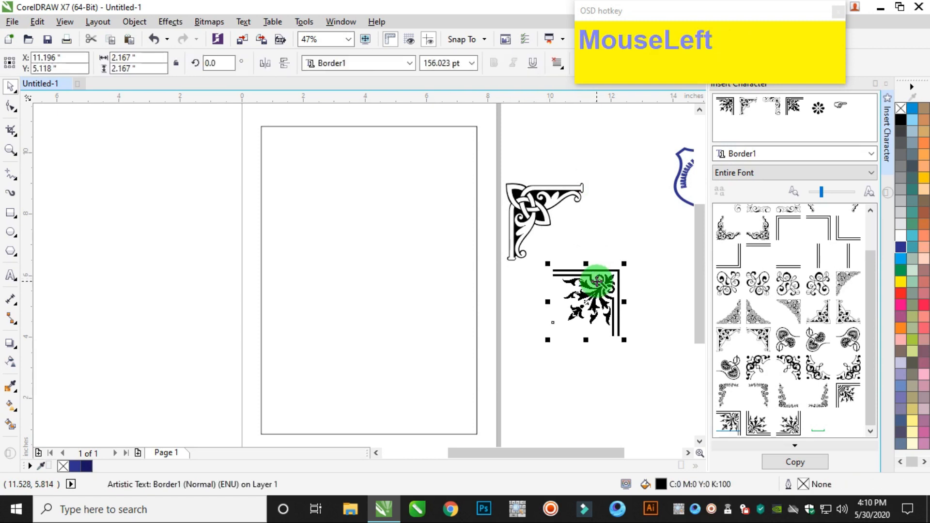
{"action": "key", "text": "Delete"}
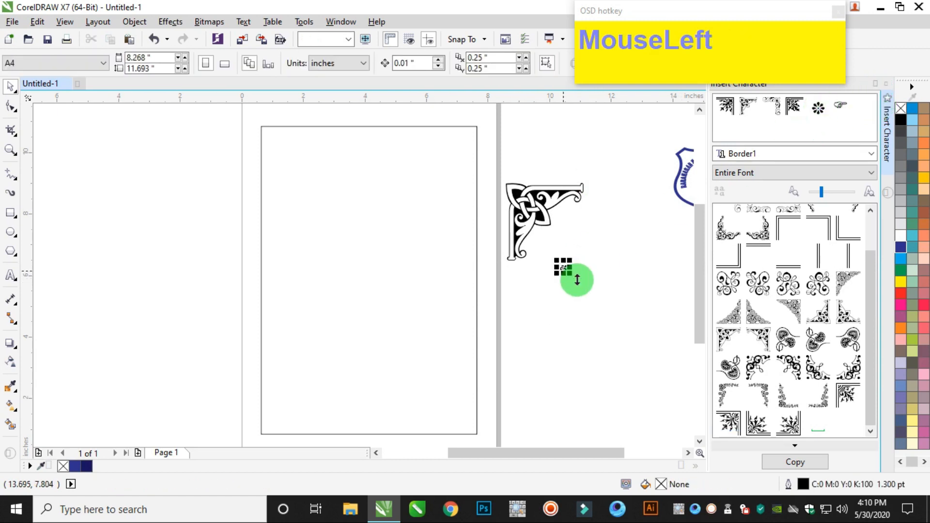
{"action": "left_click_drag", "start_coordinate": [570, 274], "coordinate": [607, 297]}
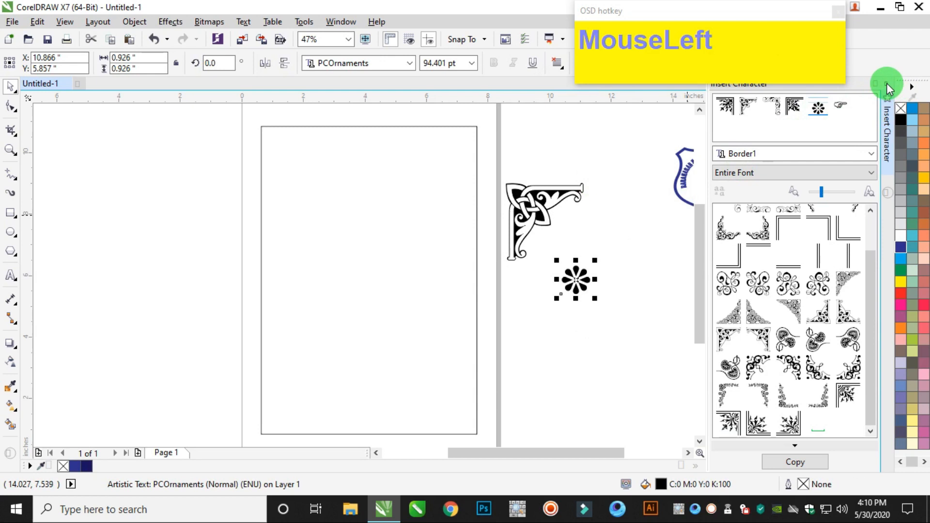
{"action": "left_click", "coordinate": [889, 87]}
Fill the knotwork corner ornament with dark blue C100 M100 Y0 K40.
{"action": "left_click", "coordinate": [644, 202]}
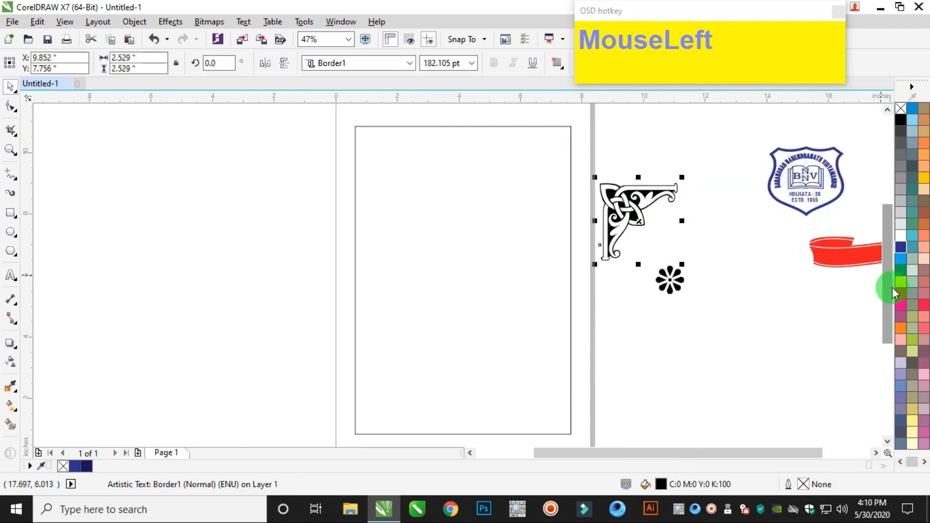
{"action": "left_click", "coordinate": [900, 246]}
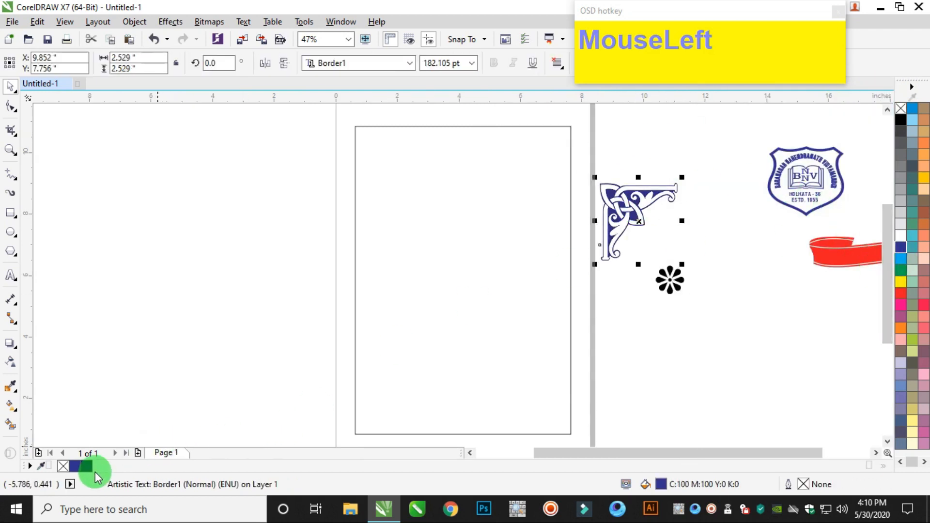
{"action": "left_click_drag", "start_coordinate": [83, 465], "coordinate": [636, 215]}
{"action": "left_click_drag", "start_coordinate": [469, 185], "coordinate": [469, 185]}
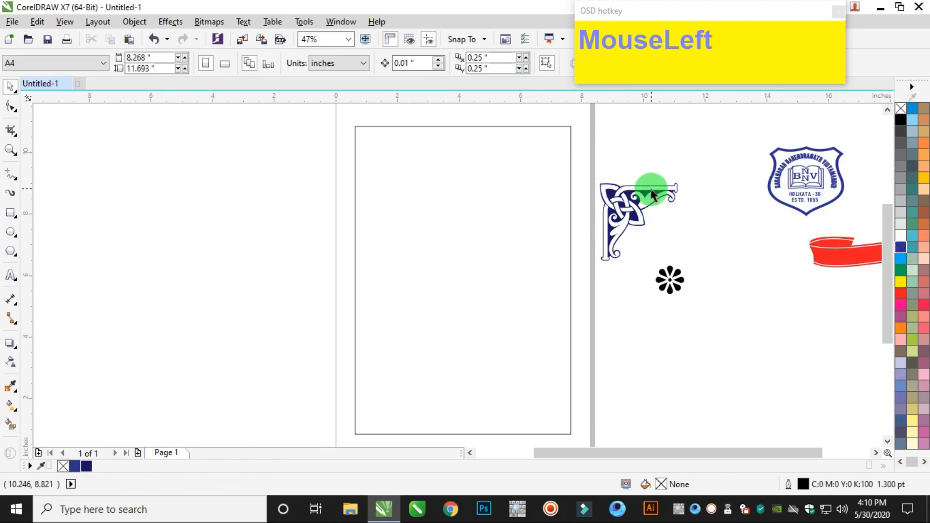
Move the knotwork ornament inside the page rectangle and scale it down to about 1.44 inches.
{"action": "left_click_drag", "start_coordinate": [636, 215], "coordinate": [434, 213]}
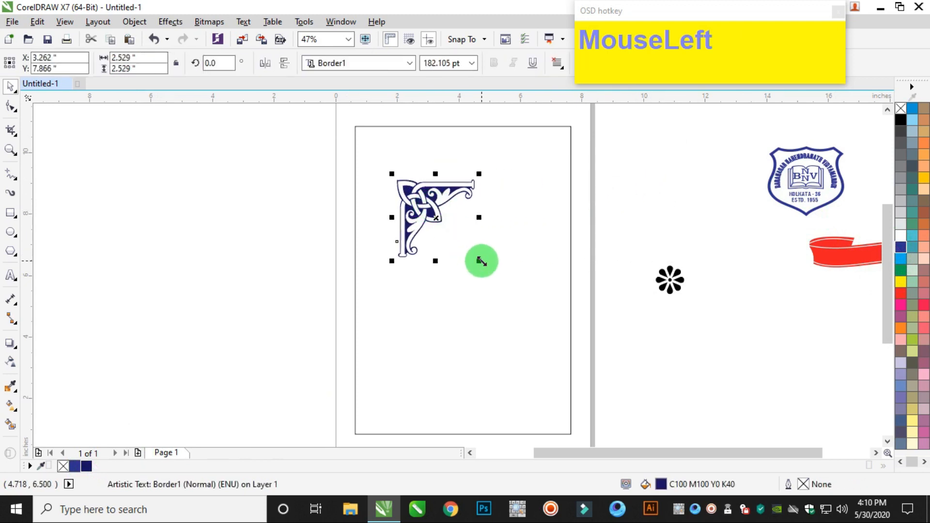
{"action": "left_click_drag", "start_coordinate": [491, 247], "coordinate": [428, 134]}
{"action": "scroll", "coordinate": [428, 134], "scroll_direction": "up", "scroll_amount": 3}
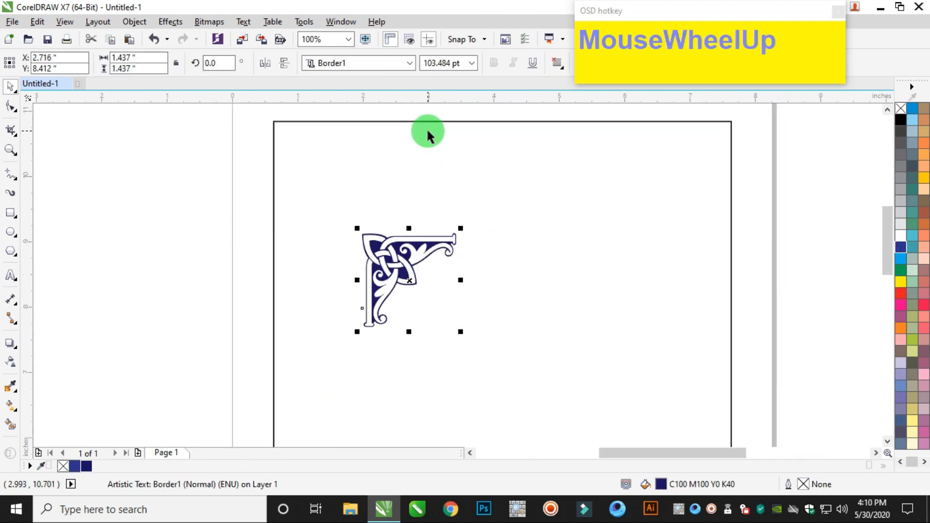
Align the knotwork ornament to the top and left edges of the rectangle.
{"action": "left_click", "coordinate": [429, 122], "text": "shift"}
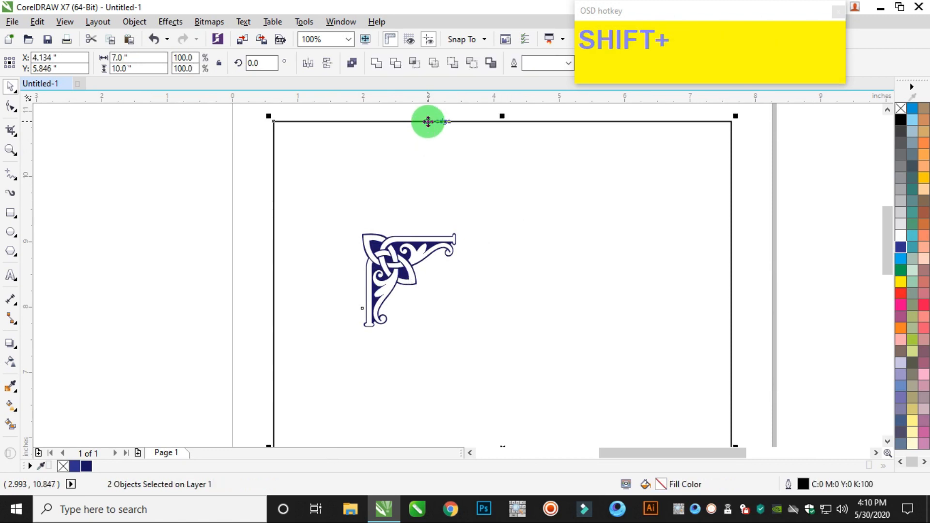
{"action": "key", "text": "shift+t"}
{"action": "key", "text": "shift+l"}
{"action": "left_click", "coordinate": [222, 116]}
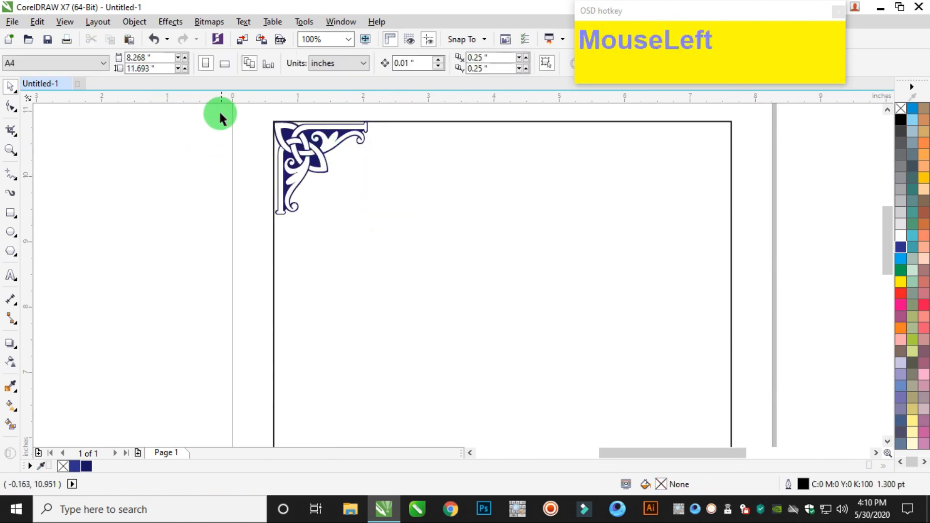
Scale the ornament down to about 1.30 inches, keeping it fitted in the rectangle's upper-left corner.
{"action": "left_click_drag", "start_coordinate": [416, 233], "coordinate": [447, 269]}
{"action": "scroll", "coordinate": [454, 270], "scroll_direction": "down", "scroll_amount": 2}
{"action": "scroll", "coordinate": [423, 247], "scroll_direction": "up", "scroll_amount": 1}
{"action": "scroll", "coordinate": [468, 239], "scroll_direction": "up", "scroll_amount": 1}
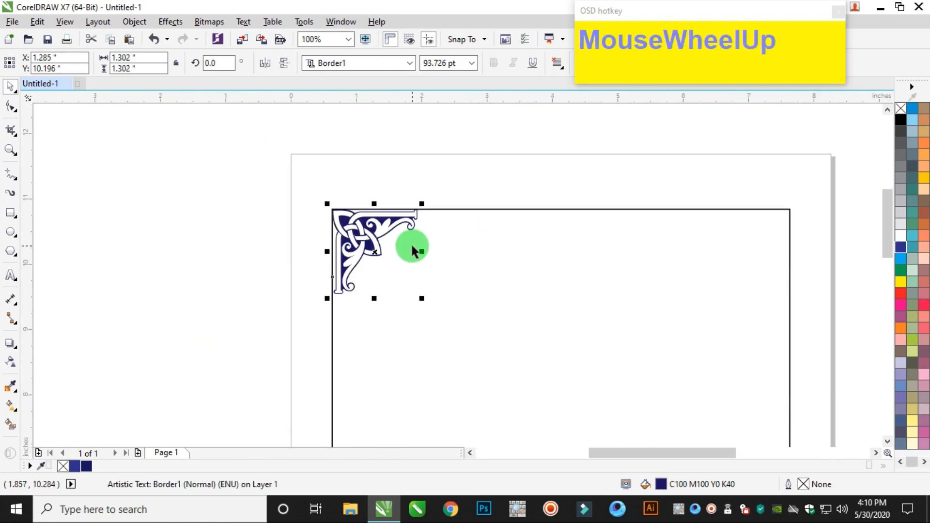
Place a horizontally mirrored copy of the corner ornament in the rectangle's upper-right corner.
{"action": "right_click", "coordinate": [375, 253]}
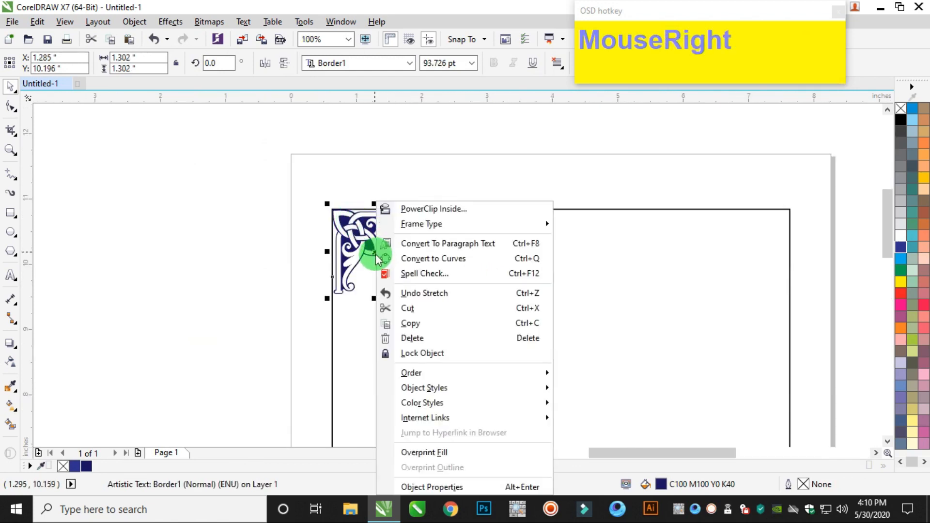
{"action": "left_click", "coordinate": [245, 263]}
{"action": "right_click", "coordinate": [206, 195]}
{"action": "left_click", "coordinate": [259, 280]}
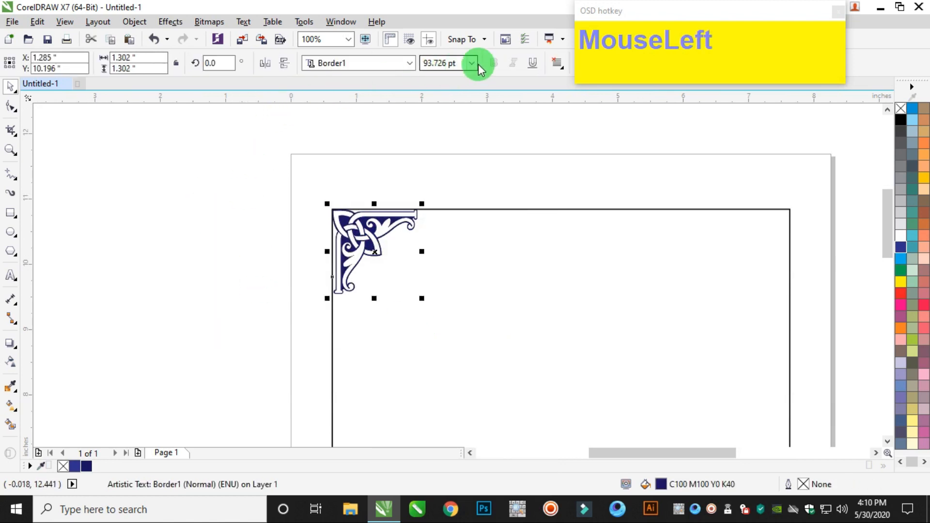
{"action": "left_click", "coordinate": [268, 65]}
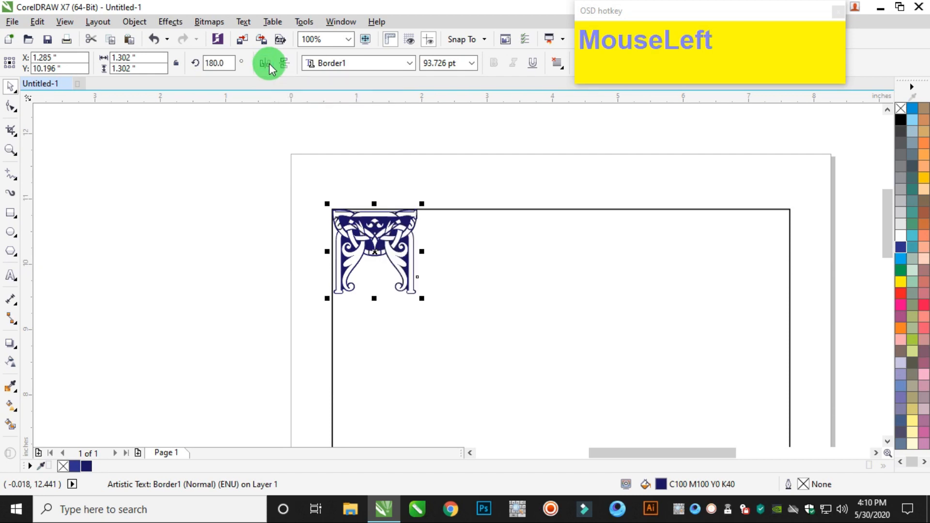
{"action": "left_click", "coordinate": [726, 210], "text": "shift"}
{"action": "key", "text": "shift+r"}
{"action": "left_click_drag", "start_coordinate": [847, 176], "coordinate": [293, 332]}
{"action": "scroll", "coordinate": [483, 342], "scroll_direction": "down", "scroll_amount": 6}
{"action": "scroll", "coordinate": [516, 371], "scroll_direction": "up", "scroll_amount": 1}
{"action": "scroll", "coordinate": [515, 370], "scroll_direction": "up", "scroll_amount": 5}
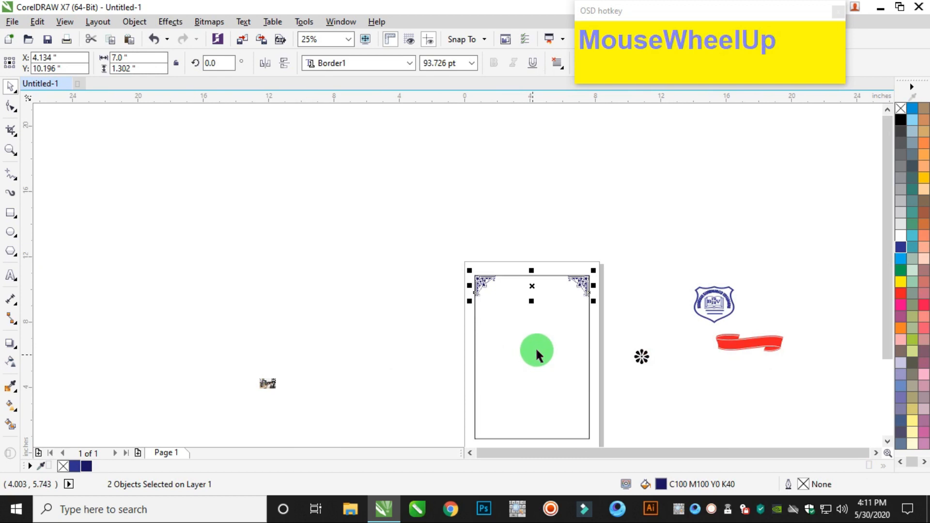
{"action": "scroll", "coordinate": [591, 269], "scroll_direction": "up", "scroll_amount": 2}
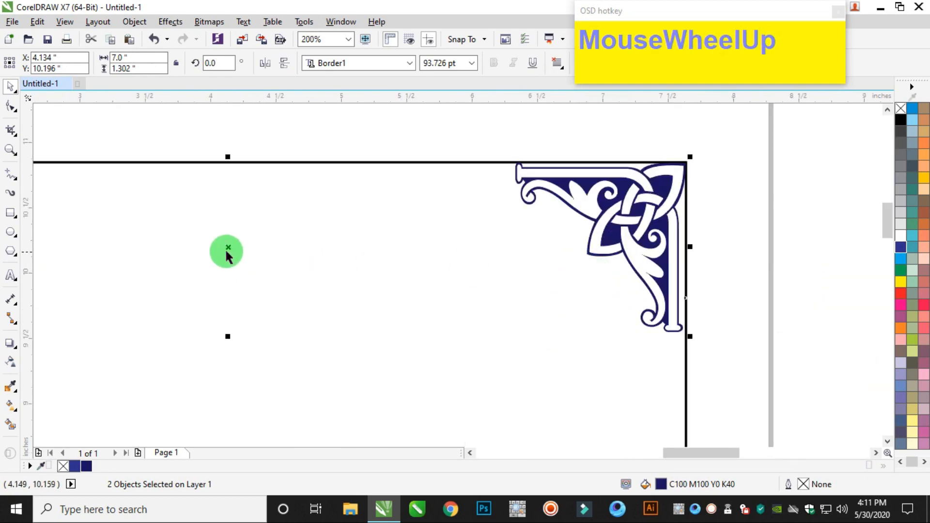
{"action": "right_click", "coordinate": [228, 248]}
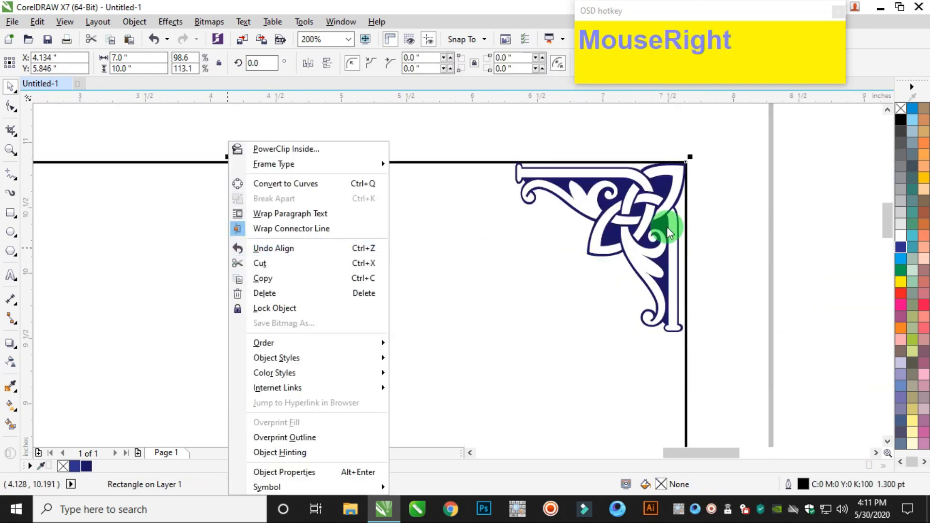
{"action": "left_click", "coordinate": [770, 189]}
{"action": "double_click", "coordinate": [771, 196]}
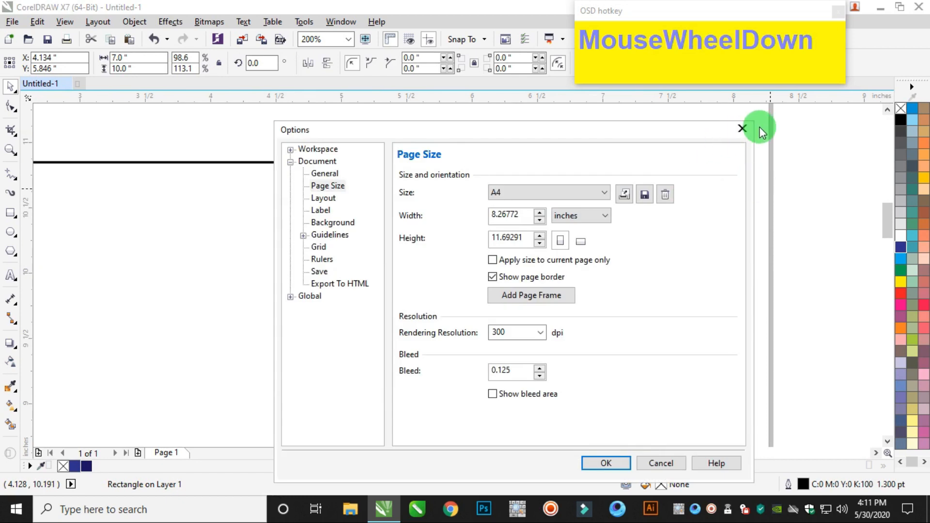
{"action": "left_click", "coordinate": [742, 130]}
{"action": "scroll", "coordinate": [646, 235], "scroll_direction": "down", "scroll_amount": 5}
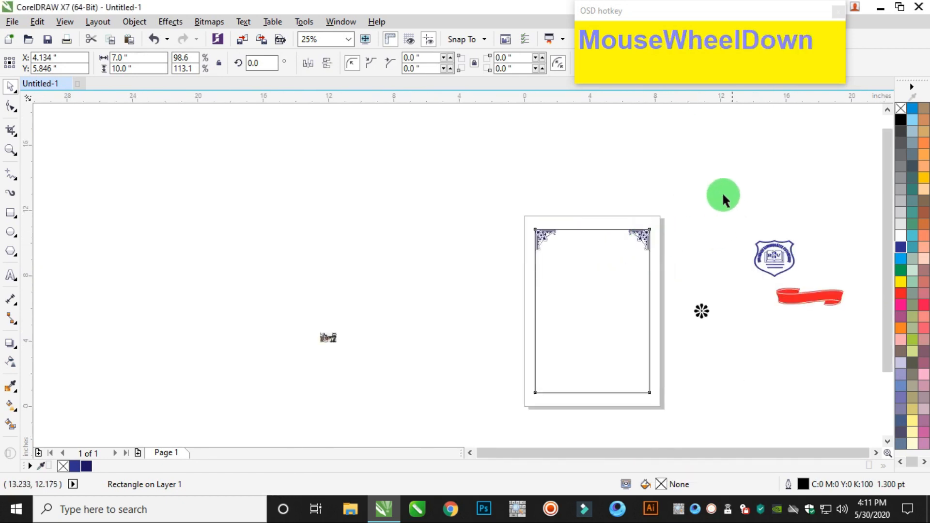
Duplicate both upper corner ornaments in place and mirror the copies vertically.
{"action": "left_click", "coordinate": [632, 232]}
{"action": "scroll", "coordinate": [632, 232], "scroll_direction": "up", "scroll_amount": 2}
{"action": "left_click_drag", "start_coordinate": [703, 295], "coordinate": [263, 139]}
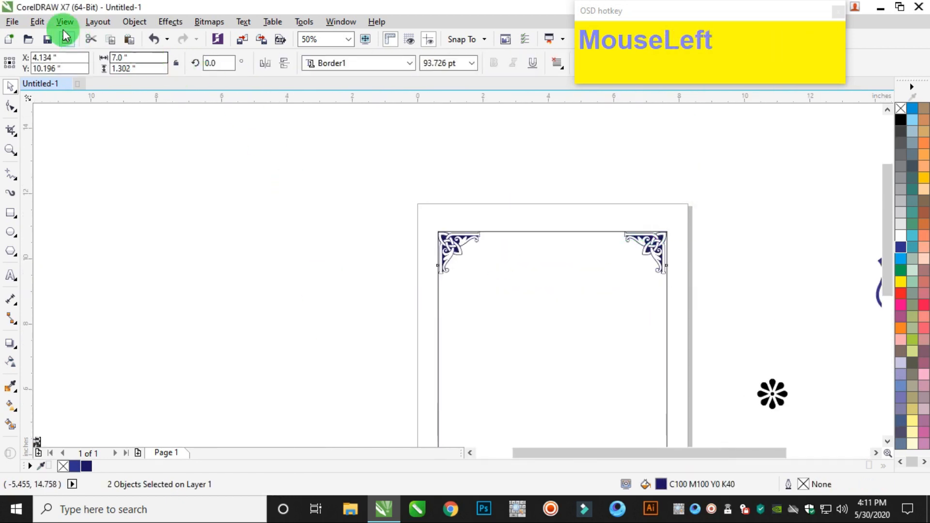
{"action": "left_click", "coordinate": [37, 22]}
{"action": "left_click", "coordinate": [61, 116]}
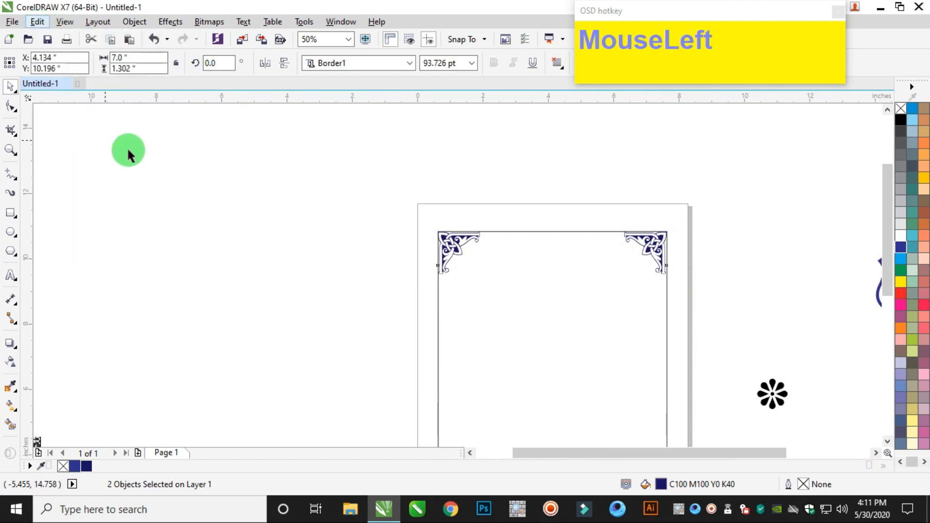
{"action": "right_click", "coordinate": [261, 177]}
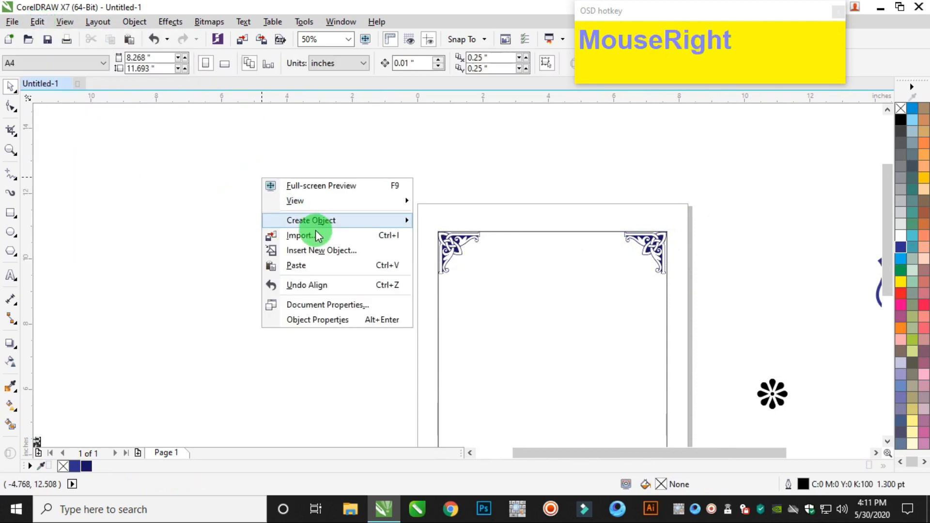
{"action": "left_click", "coordinate": [300, 266]}
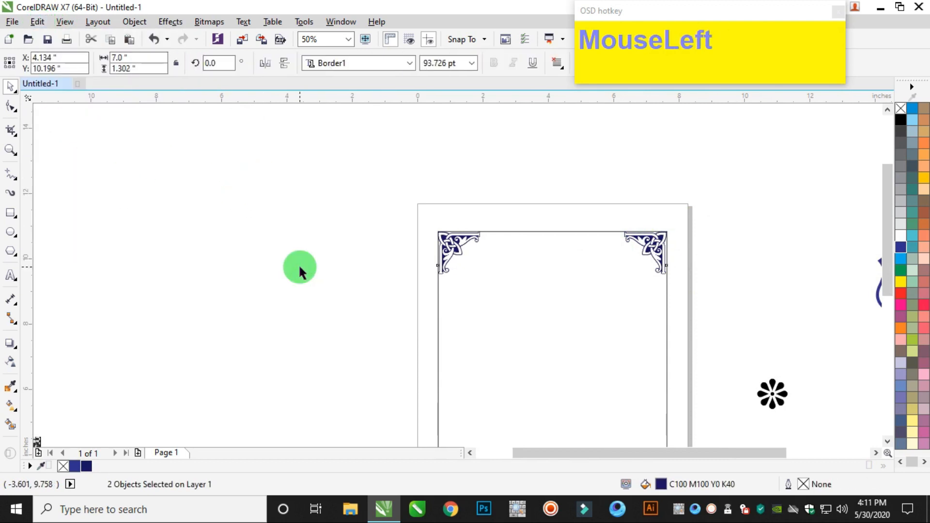
{"action": "left_click", "coordinate": [284, 63]}
Align the two vertically mirrored ornaments to the rectangle's bottom edge.
{"action": "scroll", "coordinate": [389, 246], "scroll_direction": "down", "scroll_amount": 2}
{"action": "scroll", "coordinate": [437, 316], "scroll_direction": "up", "scroll_amount": 1}
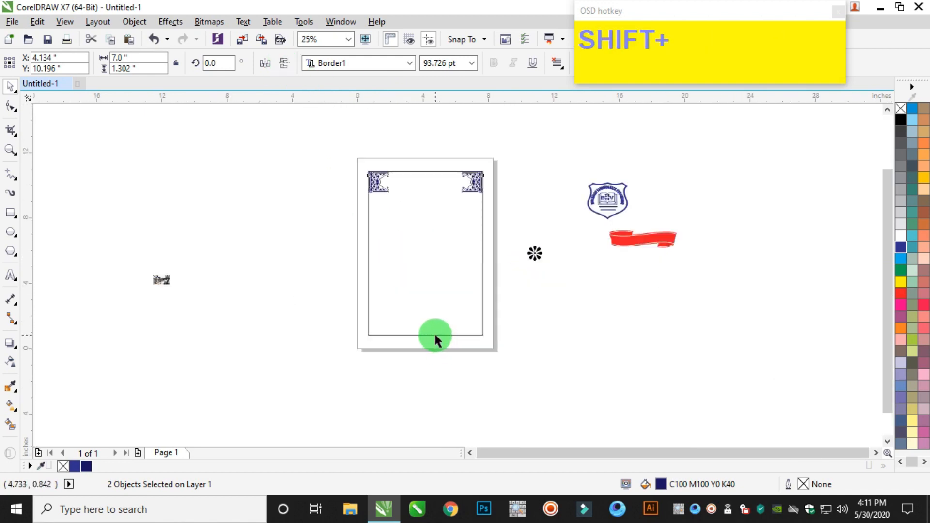
{"action": "left_click", "coordinate": [435, 334], "text": "shift"}
{"action": "scroll", "coordinate": [359, 260], "scroll_direction": "up", "scroll_amount": 1}
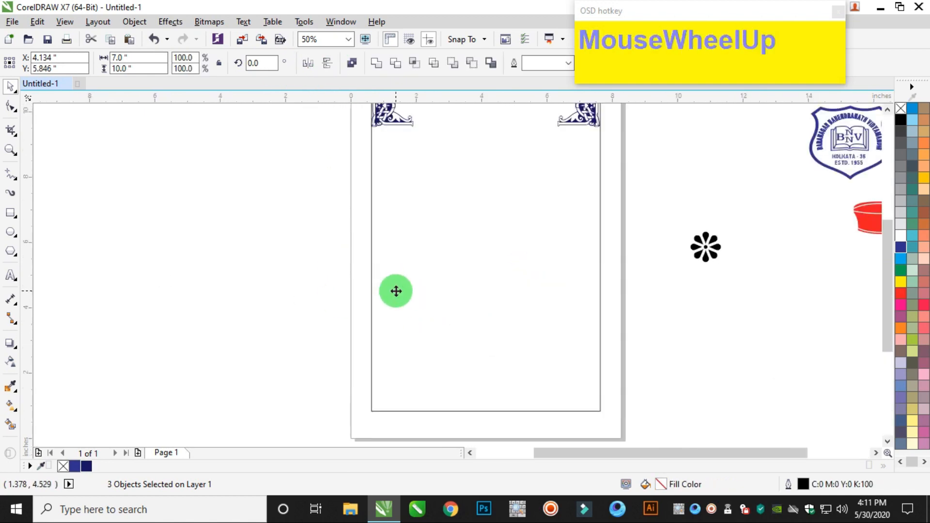
{"action": "key", "text": "b"}
{"action": "left_click", "coordinate": [628, 206]}
Remove the guide rectangle from the page, leaving only the four corner ornaments.
{"action": "scroll", "coordinate": [622, 239], "scroll_direction": "down", "scroll_amount": 1}
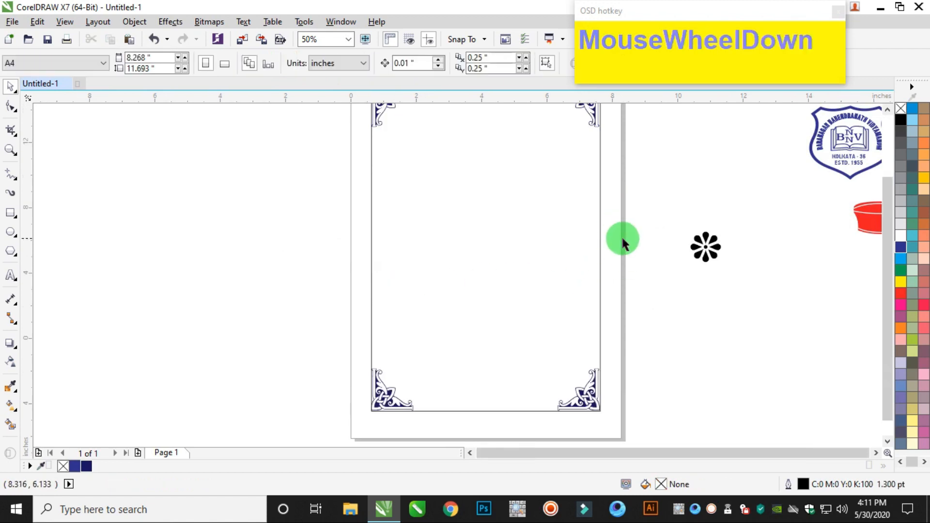
{"action": "left_click_drag", "start_coordinate": [597, 208], "coordinate": [445, 208]}
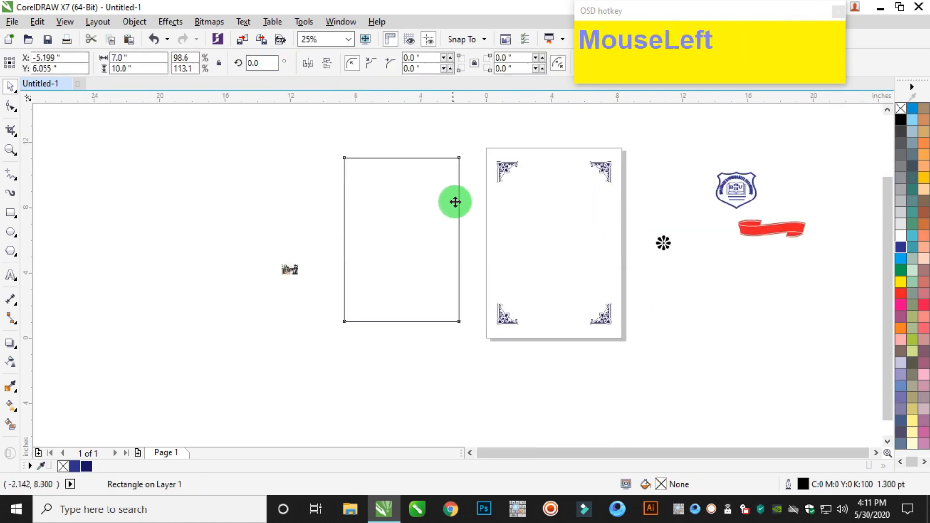
{"action": "key", "text": "Delete"}
Move the flower ornament near the page's top edge beside the upper-left corner ornament and fill it with C100 M100 Y0 K40.
{"action": "left_click_drag", "start_coordinate": [663, 243], "coordinate": [535, 160]}
{"action": "scroll", "coordinate": [535, 160], "scroll_direction": "up", "scroll_amount": 3}
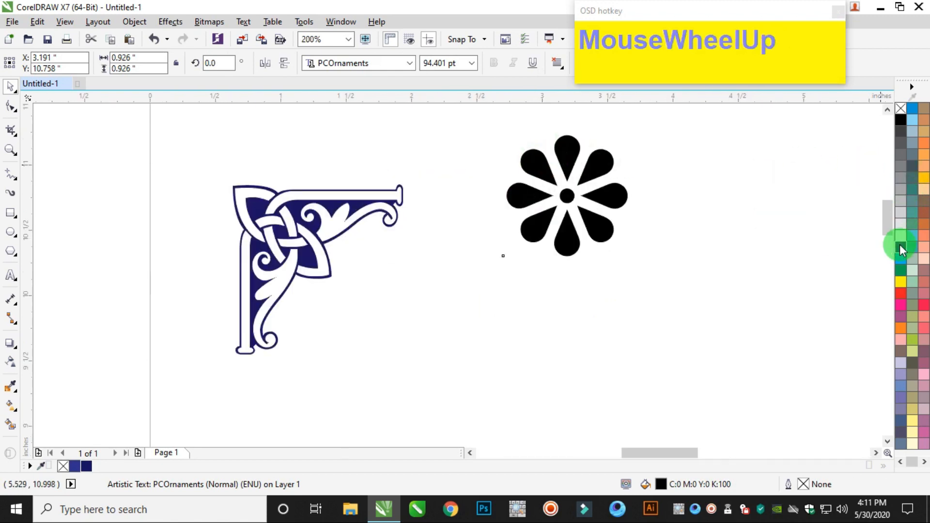
{"action": "left_click", "coordinate": [84, 465]}
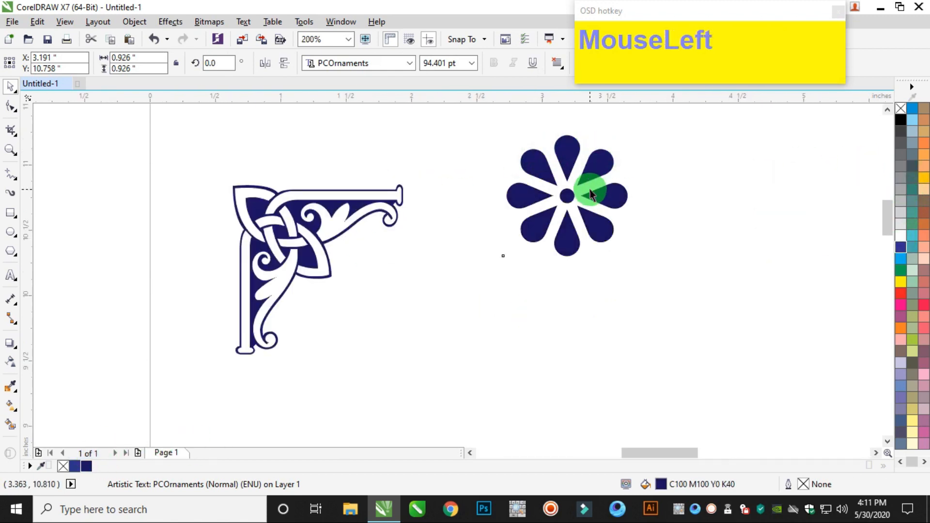
{"action": "scroll", "coordinate": [590, 195], "scroll_direction": "down", "scroll_amount": 1}
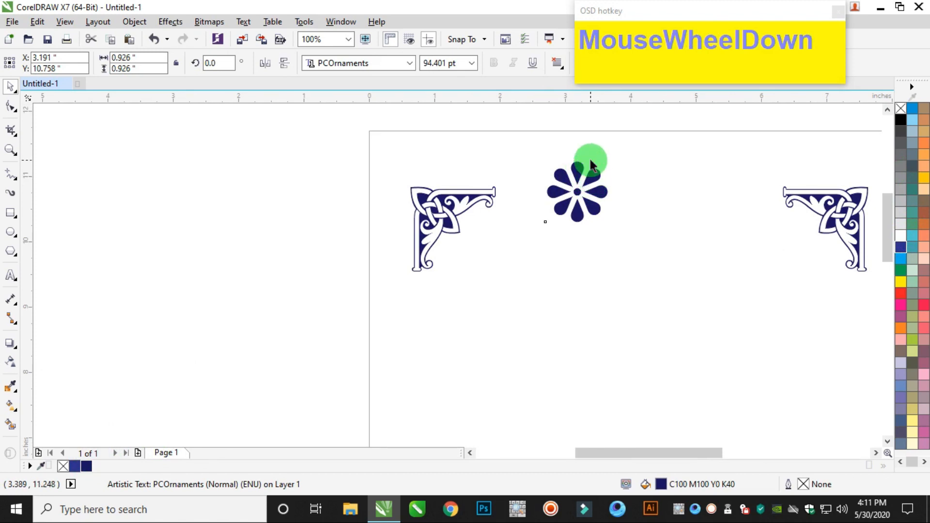
Move the flower ornament off the page into the empty area just beyond its right edge.
{"action": "scroll", "coordinate": [590, 160], "scroll_direction": "up", "scroll_amount": 2}
{"action": "scroll", "coordinate": [581, 208], "scroll_direction": "down", "scroll_amount": 2}
{"action": "left_click_drag", "start_coordinate": [572, 214], "coordinate": [647, 322]}
{"action": "scroll", "coordinate": [307, 249], "scroll_direction": "up", "scroll_amount": 1}
{"action": "scroll", "coordinate": [400, 247], "scroll_direction": "down", "scroll_amount": 2}
{"action": "left_click", "coordinate": [691, 252]}
{"action": "scroll", "coordinate": [687, 255], "scroll_direction": "down", "scroll_amount": 3}
{"action": "scroll", "coordinate": [687, 255], "scroll_direction": "up", "scroll_amount": 4}
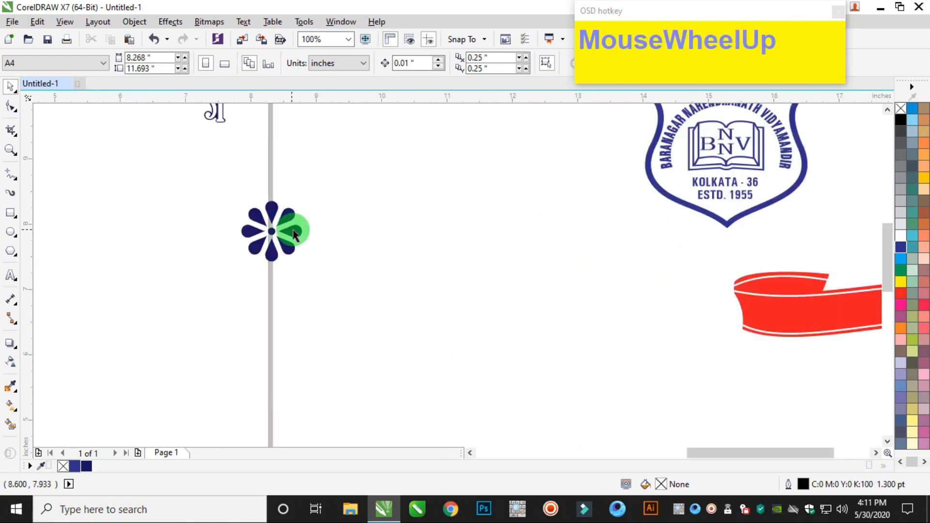
{"action": "left_click_drag", "start_coordinate": [294, 234], "coordinate": [361, 252]}
Convert the flower ornament to curves and scale it down to 40.5%, 0.375 inch in size.
{"action": "key", "text": "ctrl+q"}
{"action": "left_click_drag", "start_coordinate": [378, 217], "coordinate": [339, 252]}
{"action": "left_click", "coordinate": [339, 251]}
{"action": "scroll", "coordinate": [337, 253], "scroll_direction": "up", "scroll_amount": 3}
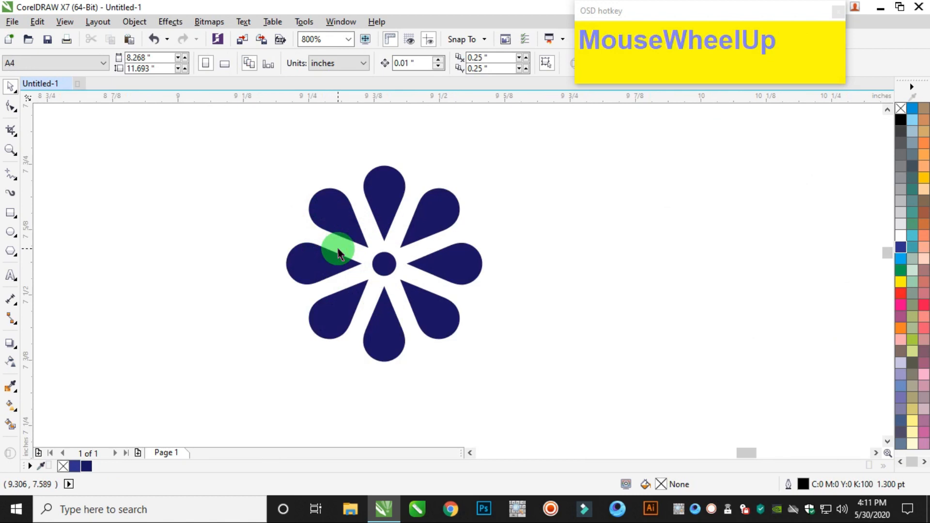
Draw a rectangle about 0.461 by 0.393 inch around the flower ornament.
{"action": "left_click", "coordinate": [11, 213]}
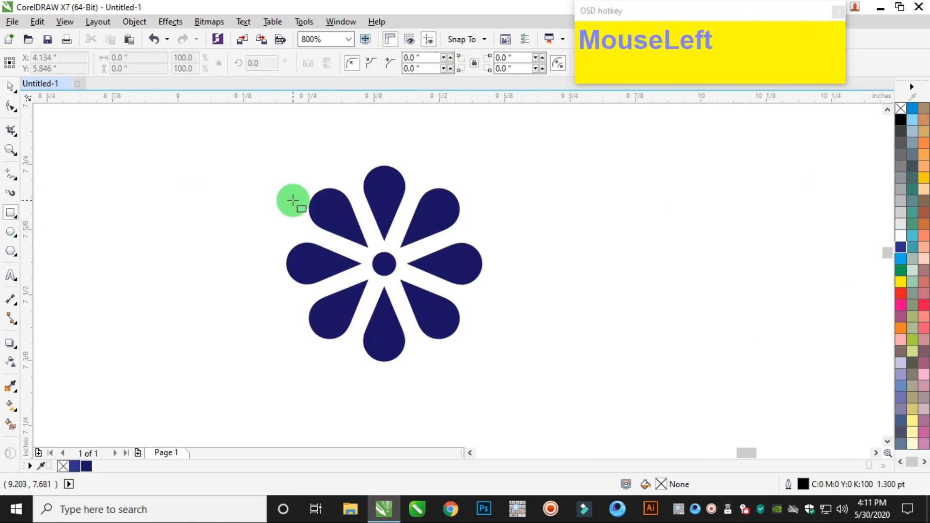
{"action": "left_click_drag", "start_coordinate": [266, 169], "coordinate": [507, 374]}
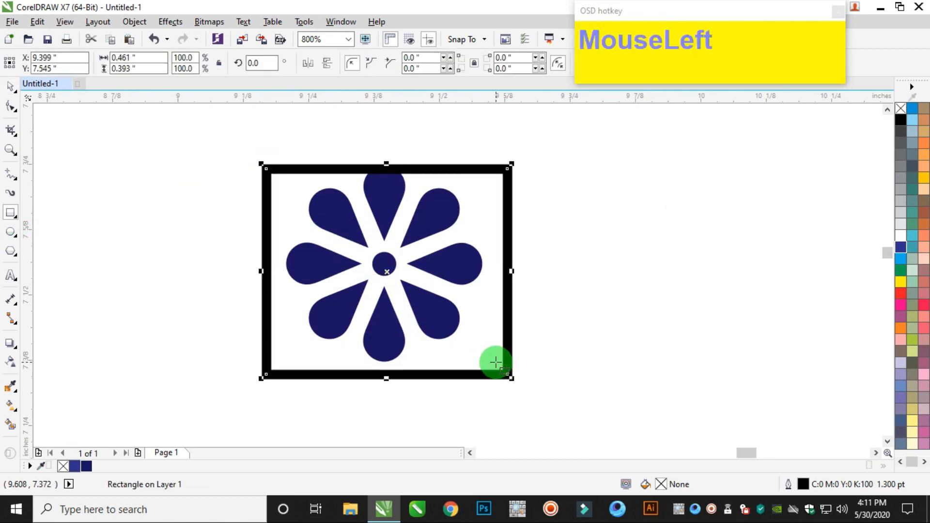
{"action": "scroll", "coordinate": [500, 363], "scroll_direction": "down", "scroll_amount": 1}
{"action": "left_click", "coordinate": [11, 88]}
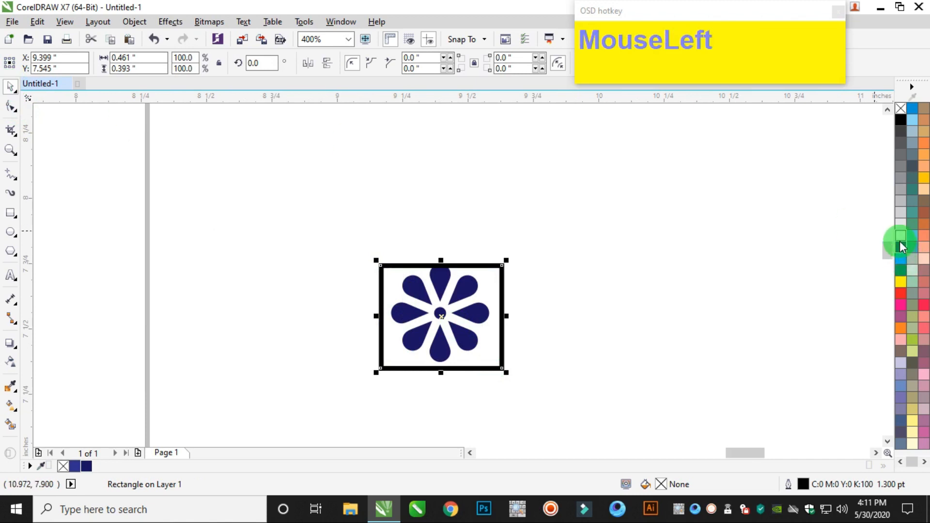
Fill the flower ornament inside the rectangle with white.
{"action": "left_click", "coordinate": [579, 262]}
{"action": "left_click_drag", "start_coordinate": [344, 363], "coordinate": [344, 363]}
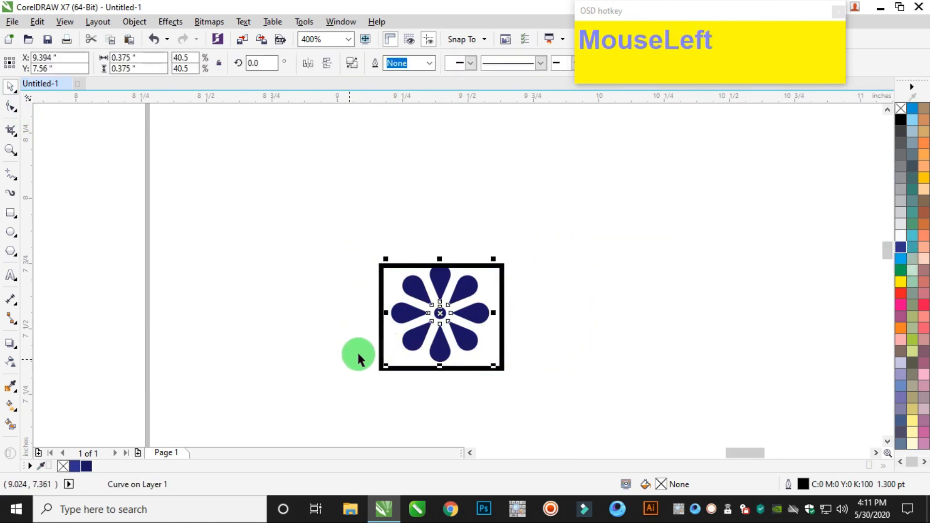
{"action": "left_click", "coordinate": [902, 241]}
{"action": "left_click", "coordinate": [647, 251]}
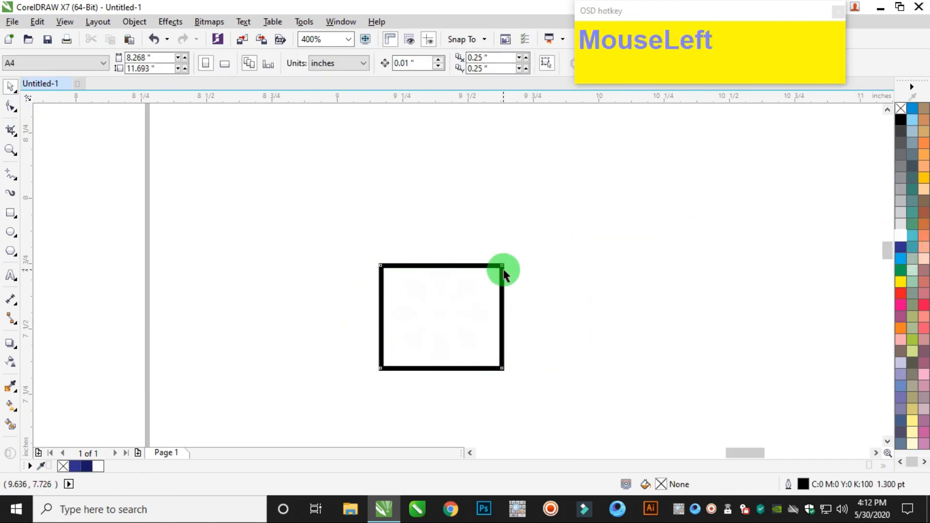
Fill the rectangle with C100 M100 Y0 K40, remove its outline and place it behind the white flower.
{"action": "left_click", "coordinate": [501, 268]}
{"action": "left_click", "coordinate": [86, 467]}
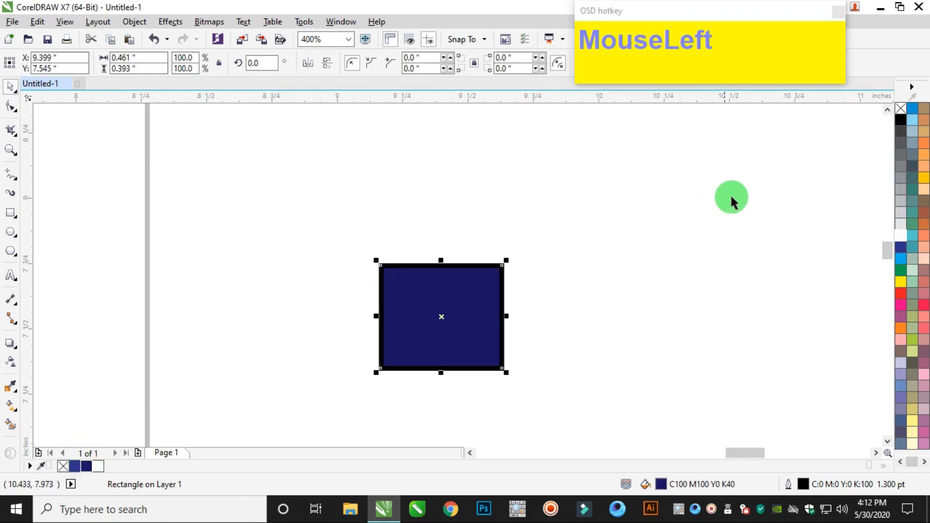
{"action": "right_click", "coordinate": [900, 108]}
{"action": "key", "text": "End"}
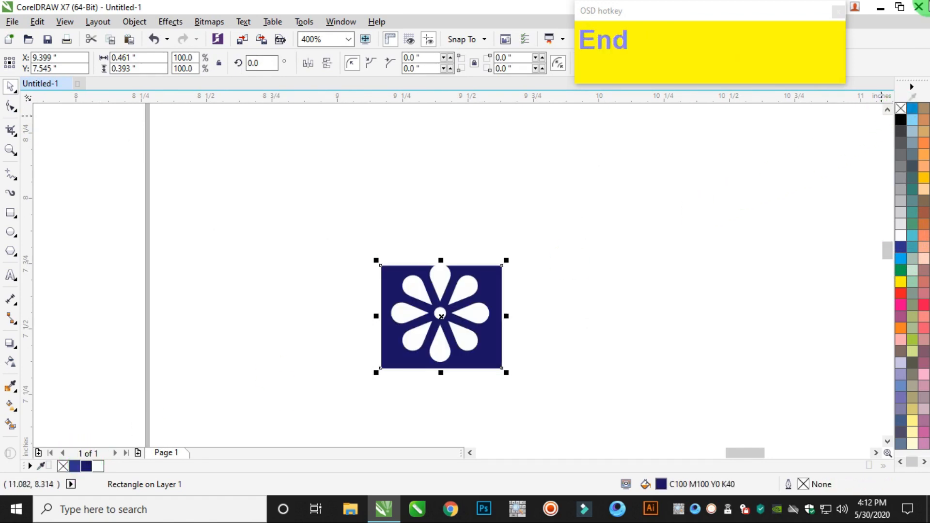
Centre the flower and rectangle on each other horizontally and vertically, and group them into one tile.
{"action": "left_click_drag", "start_coordinate": [569, 204], "coordinate": [251, 457]}
{"action": "key", "text": "c"}
{"action": "key", "text": "e"}
{"action": "left_click", "coordinate": [534, 239]}
{"action": "left_click_drag", "start_coordinate": [561, 197], "coordinate": [348, 430]}
{"action": "right_click", "coordinate": [460, 271]}
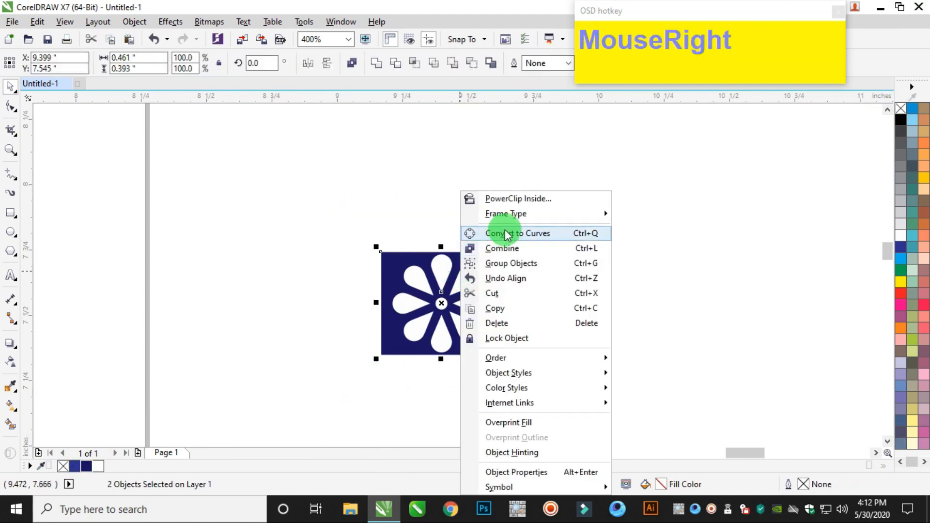
{"action": "left_click", "coordinate": [513, 262]}
Move the flower tile onto the page beside the horizontal arm of the upper-left corner ornament.
{"action": "scroll", "coordinate": [489, 252], "scroll_direction": "down", "scroll_amount": 4}
{"action": "scroll", "coordinate": [486, 258], "scroll_direction": "down", "scroll_amount": 2}
{"action": "scroll", "coordinate": [514, 279], "scroll_direction": "up", "scroll_amount": 1}
{"action": "left_click_drag", "start_coordinate": [516, 296], "coordinate": [281, 194]}
{"action": "scroll", "coordinate": [272, 191], "scroll_direction": "up", "scroll_amount": 3}
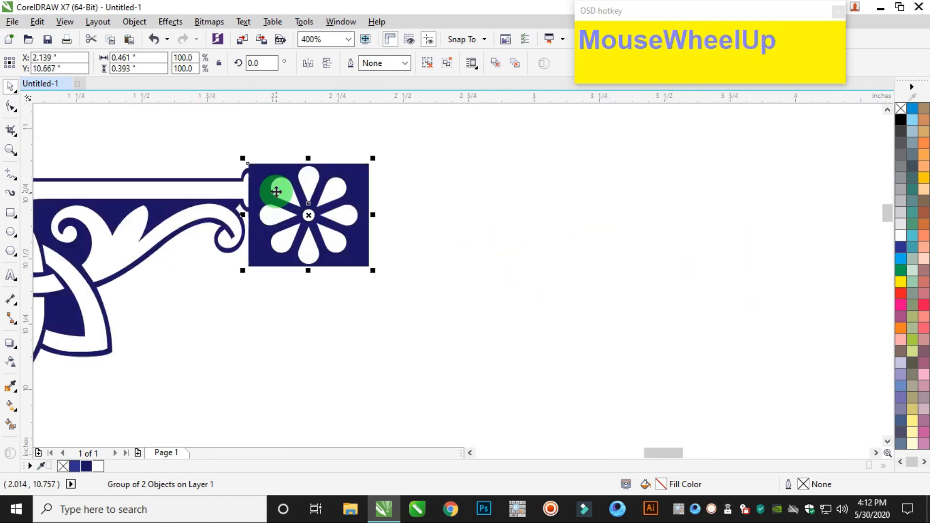
Scale the flower tile down to 46.3%, about 0.214 by 0.182 inch, beside the corner ornament's arm.
{"action": "left_click", "coordinate": [380, 264]}
{"action": "left_click_drag", "start_coordinate": [380, 263], "coordinate": [280, 189]}
{"action": "scroll", "coordinate": [254, 187], "scroll_direction": "up", "scroll_amount": 2}
{"action": "scroll", "coordinate": [254, 197], "scroll_direction": "down", "scroll_amount": 2}
{"action": "scroll", "coordinate": [242, 194], "scroll_direction": "up", "scroll_amount": 1}
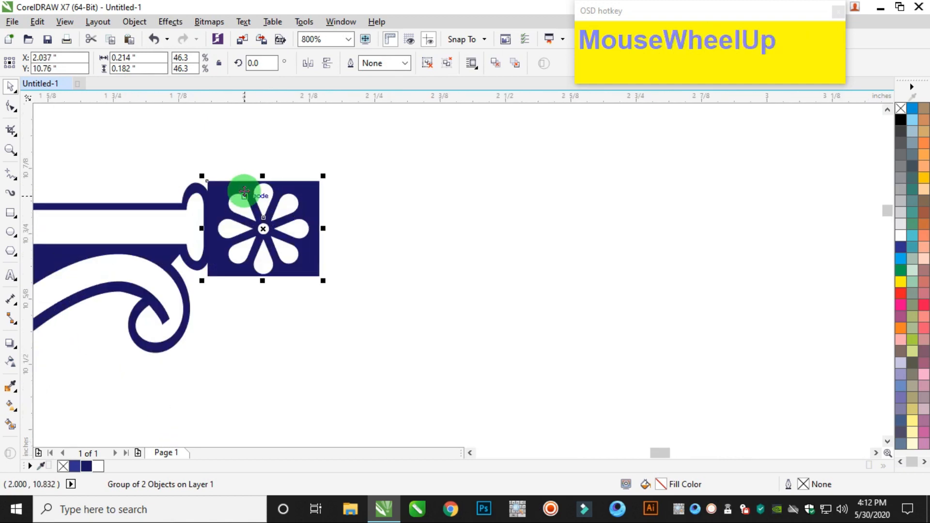
Fine-tune the flower tile's position so it lines up with the end of the upper-left ornament's arm.
{"action": "left_click", "coordinate": [251, 199]}
{"action": "scroll", "coordinate": [247, 199], "scroll_direction": "up", "scroll_amount": 2}
{"action": "left_click_drag", "start_coordinate": [245, 201], "coordinate": [270, 224]}
{"action": "scroll", "coordinate": [270, 224], "scroll_direction": "down", "scroll_amount": 4}
{"action": "left_click", "coordinate": [335, 152]}
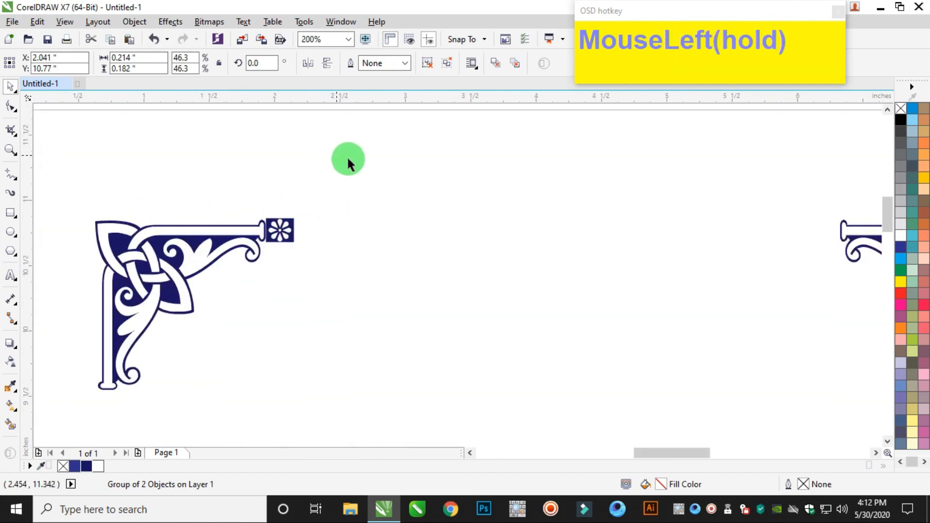
Repeat the flower tile rightward at 0.214 inch relative offsets up to the upper-right corner ornament, undoing the overlapping last copy.
{"action": "scroll", "coordinate": [372, 185], "scroll_direction": "down", "scroll_amount": 3}
{"action": "scroll", "coordinate": [422, 153], "scroll_direction": "up", "scroll_amount": 2}
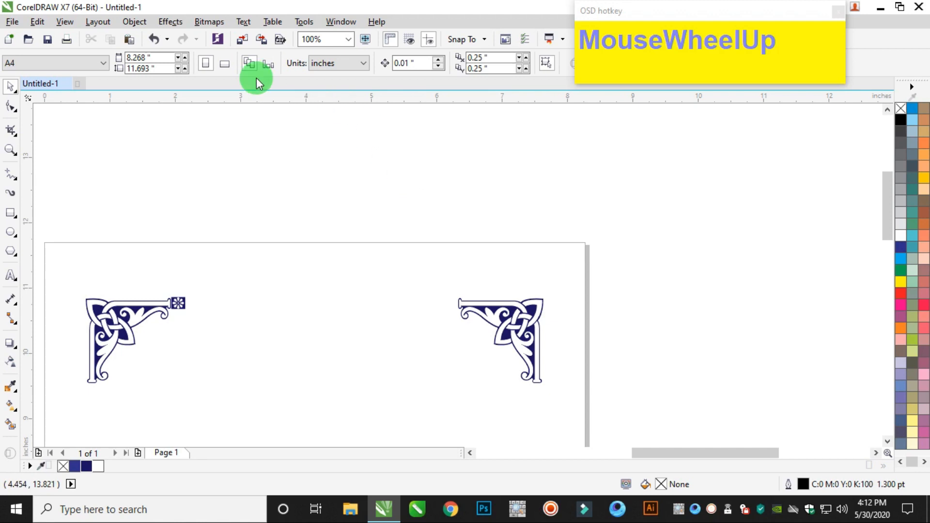
{"action": "left_click", "coordinate": [135, 22]}
{"action": "mouse_move", "coordinate": [203, 161]}
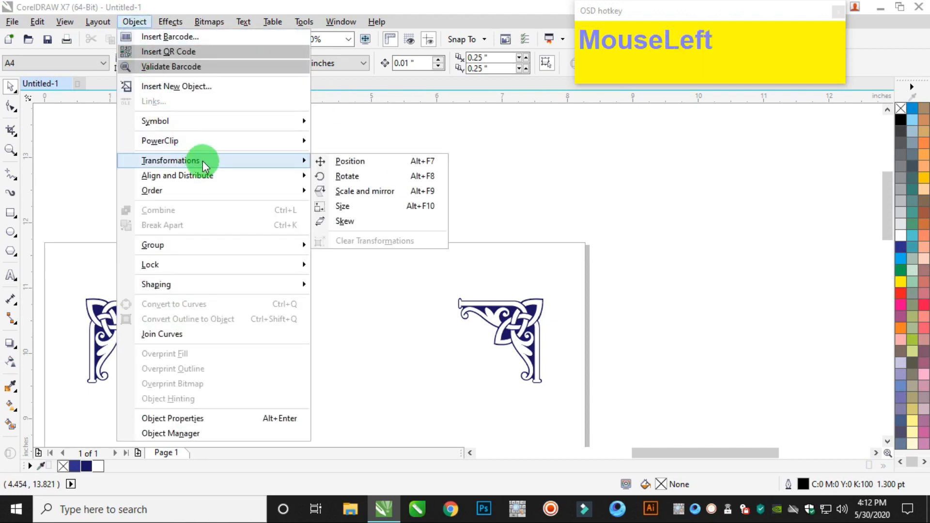
{"action": "left_click", "coordinate": [349, 161]}
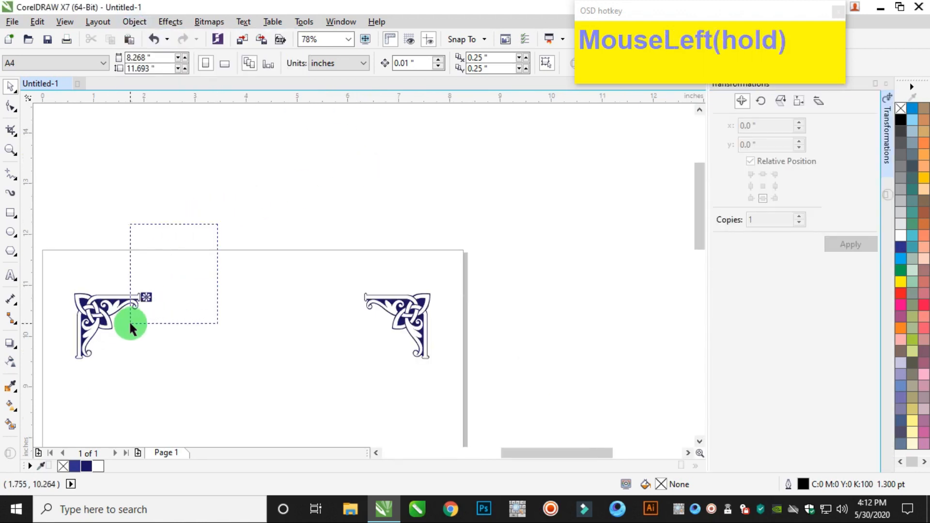
{"action": "left_click_drag", "start_coordinate": [133, 323], "coordinate": [133, 322]}
{"action": "left_click", "coordinate": [775, 186]}
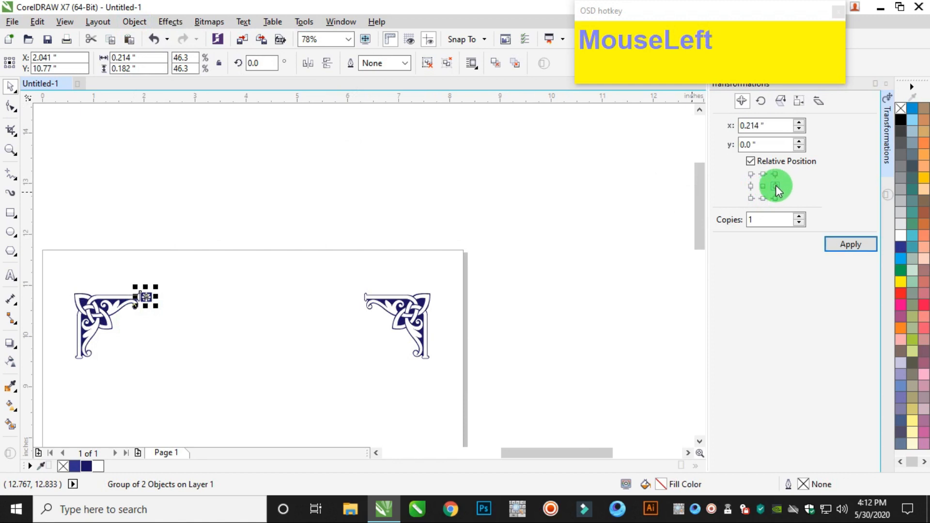
{"action": "left_click", "coordinate": [850, 244]}
{"action": "left_click", "coordinate": [850, 244]}
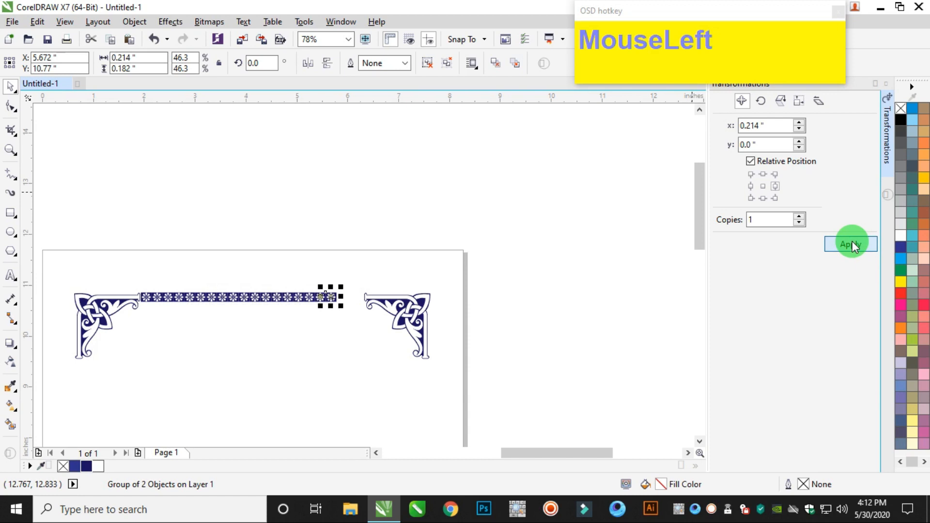
{"action": "scroll", "coordinate": [292, 297], "scroll_direction": "up", "scroll_amount": 2}
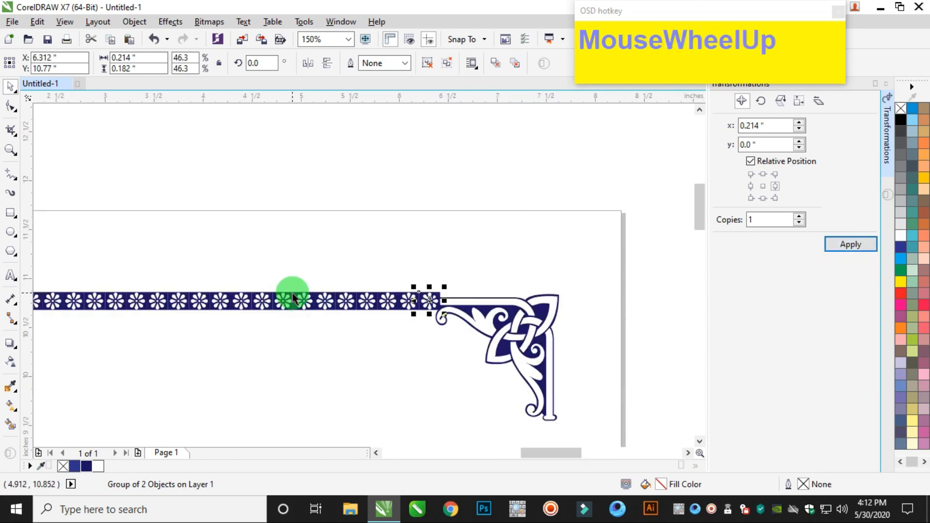
{"action": "key", "text": "ctrl+z"}
Select the whole row of flower tiles and stretch it to 4.405 by 0.188 inch between the upper corner ornaments.
{"action": "scroll", "coordinate": [292, 296], "scroll_direction": "down", "scroll_amount": 3}
{"action": "left_click_drag", "start_coordinate": [127, 247], "coordinate": [245, 315]}
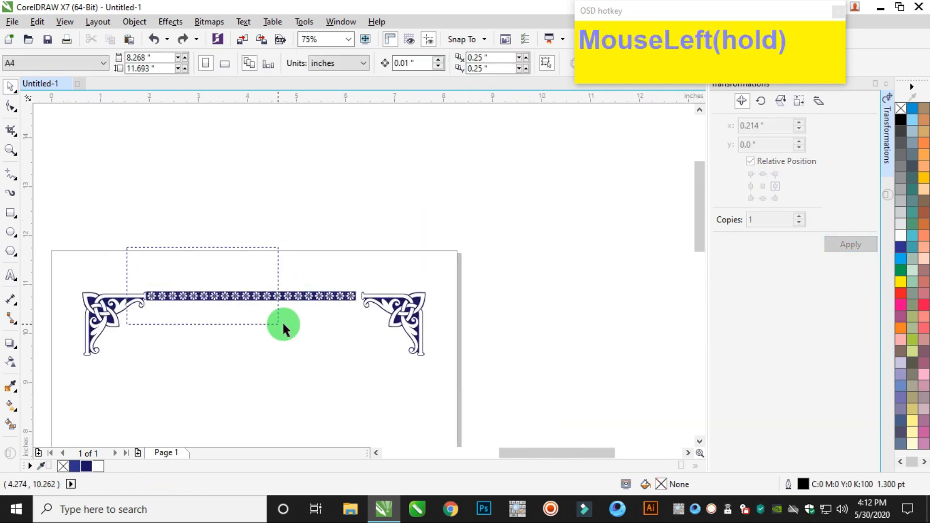
{"action": "scroll", "coordinate": [366, 325], "scroll_direction": "up", "scroll_amount": 3}
{"action": "left_click_drag", "start_coordinate": [365, 325], "coordinate": [353, 349]}
{"action": "scroll", "coordinate": [377, 301], "scroll_direction": "up", "scroll_amount": 2}
{"action": "scroll", "coordinate": [291, 326], "scroll_direction": "down", "scroll_amount": 5}
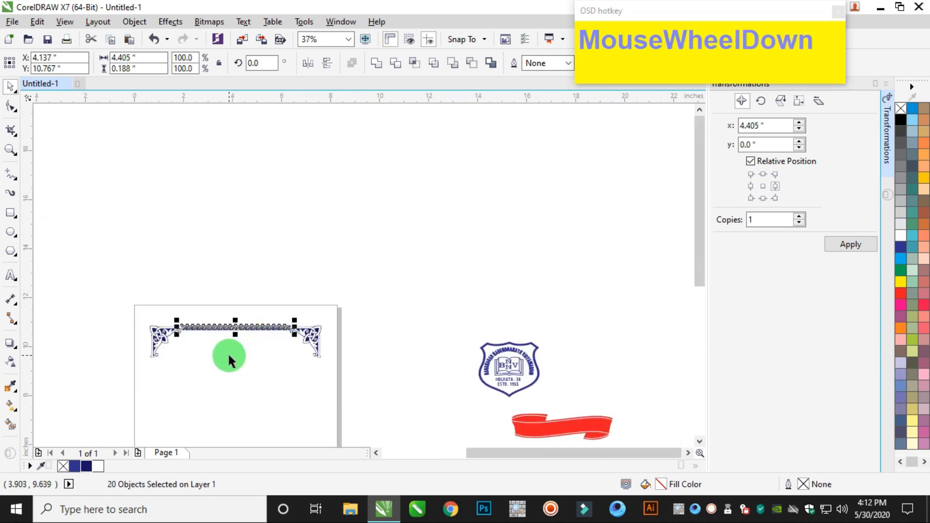
Group the 20 flower tiles of the top row.
{"action": "scroll", "coordinate": [232, 339], "scroll_direction": "up", "scroll_amount": 3}
{"action": "right_click", "coordinate": [259, 280]}
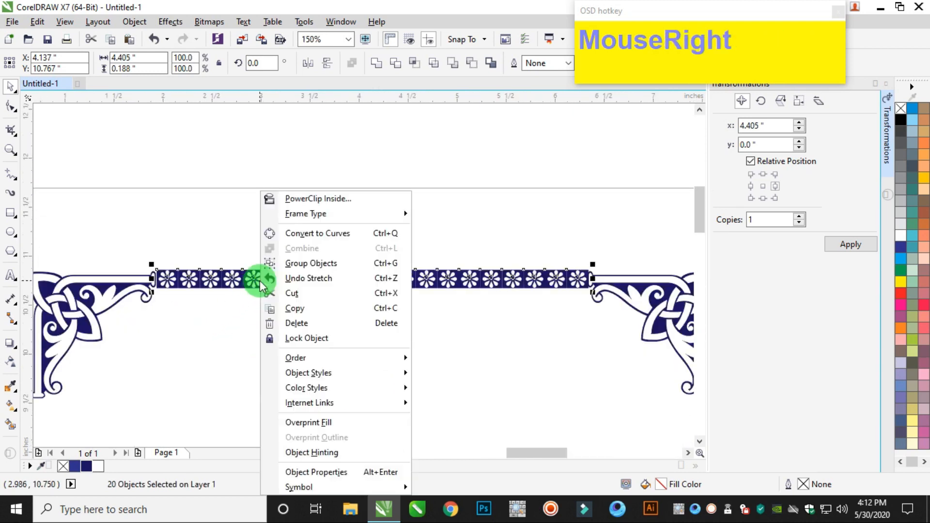
{"action": "left_click", "coordinate": [305, 266]}
Place a copy of the top flower row at the page bottom, fitted between the two lower corner ornaments.
{"action": "scroll", "coordinate": [318, 256], "scroll_direction": "down", "scroll_amount": 3}
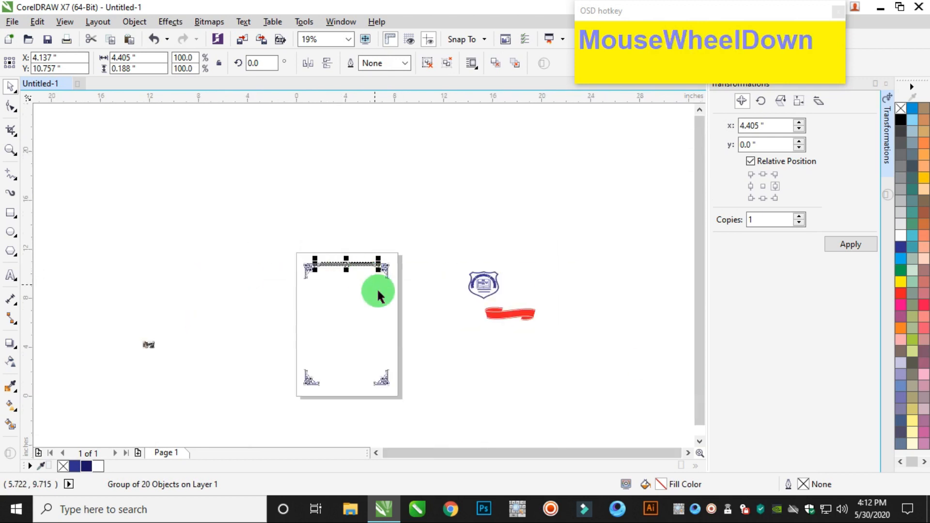
{"action": "scroll", "coordinate": [333, 300], "scroll_direction": "down", "scroll_amount": 1}
{"action": "scroll", "coordinate": [332, 338], "scroll_direction": "up", "scroll_amount": 1}
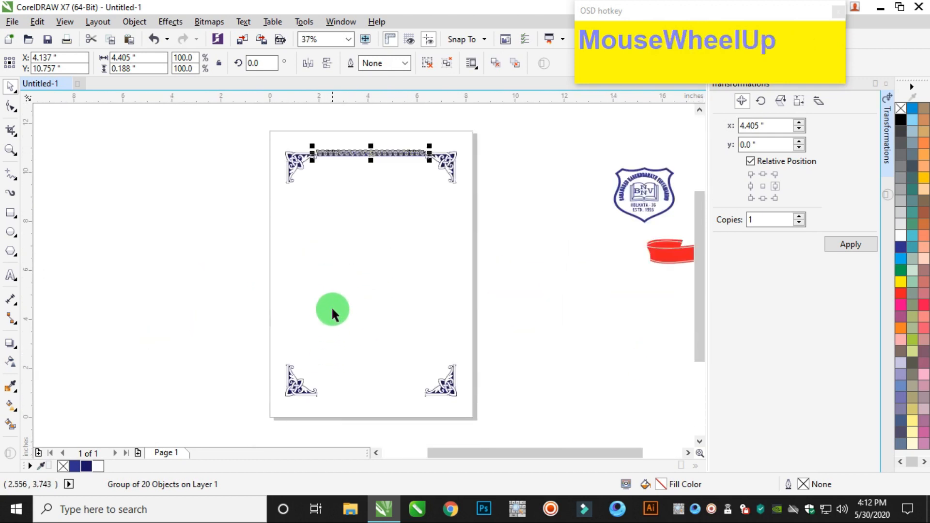
{"action": "left_click_drag", "start_coordinate": [332, 164], "coordinate": [321, 392]}
{"action": "right_click", "coordinate": [321, 392]}
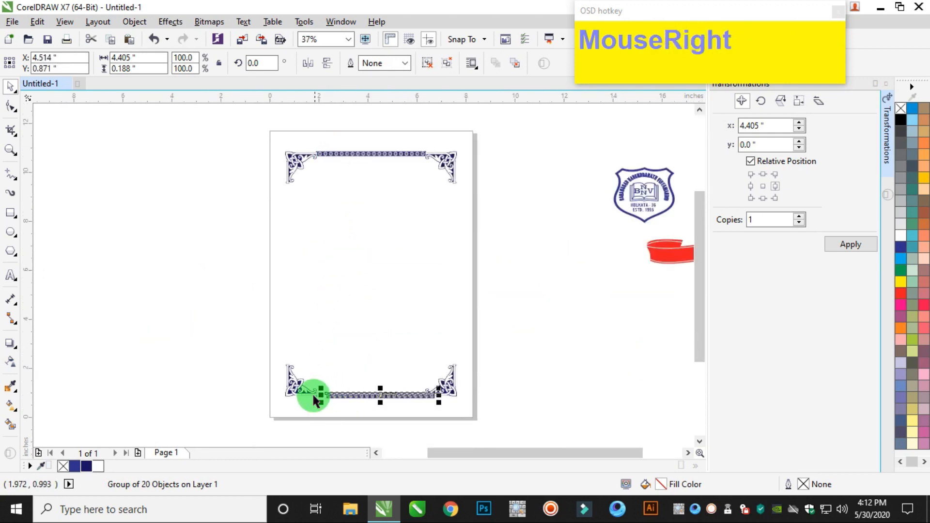
{"action": "scroll", "coordinate": [320, 393], "scroll_direction": "up", "scroll_amount": 5}
{"action": "left_click_drag", "start_coordinate": [455, 400], "coordinate": [383, 388]}
{"action": "scroll", "coordinate": [467, 324], "scroll_direction": "down", "scroll_amount": 3}
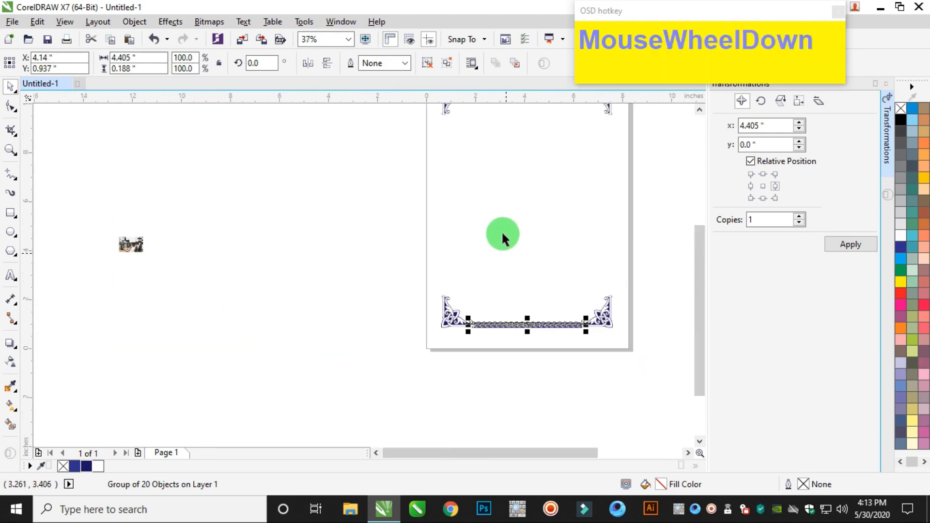
Align the bottom flower row's horizontal centre with the top row.
{"action": "scroll", "coordinate": [499, 199], "scroll_direction": "down", "scroll_amount": 1}
{"action": "scroll", "coordinate": [501, 135], "scroll_direction": "up", "scroll_amount": 1}
{"action": "left_click", "coordinate": [501, 133], "text": "shift"}
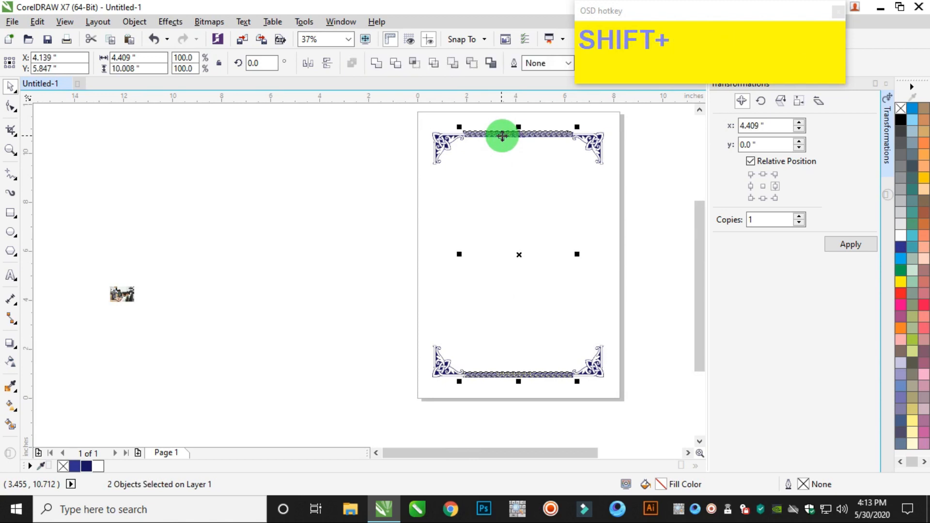
{"action": "left_click", "coordinate": [492, 374]}
{"action": "scroll", "coordinate": [492, 373], "scroll_direction": "up", "scroll_amount": 3}
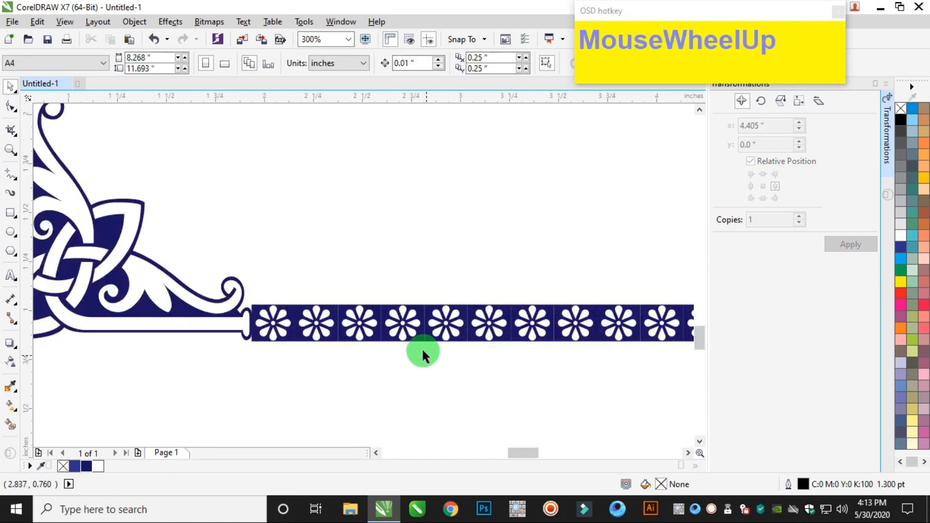
Try nudging the bottom flower row slightly left toward the lower-left corner ornament.
{"action": "left_click", "coordinate": [420, 334]}
{"action": "left_click_drag", "start_coordinate": [419, 334], "coordinate": [417, 336]}
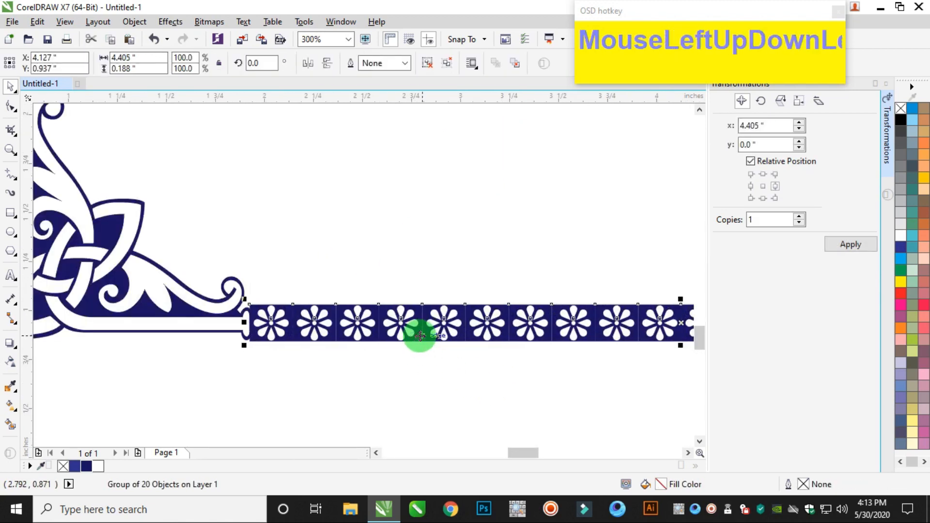
{"action": "scroll", "coordinate": [419, 334], "scroll_direction": "down", "scroll_amount": 2}
{"action": "key", "text": "ctrl+z"}
{"action": "left_click", "coordinate": [603, 361]}
{"action": "scroll", "coordinate": [435, 411], "scroll_direction": "up", "scroll_amount": 2}
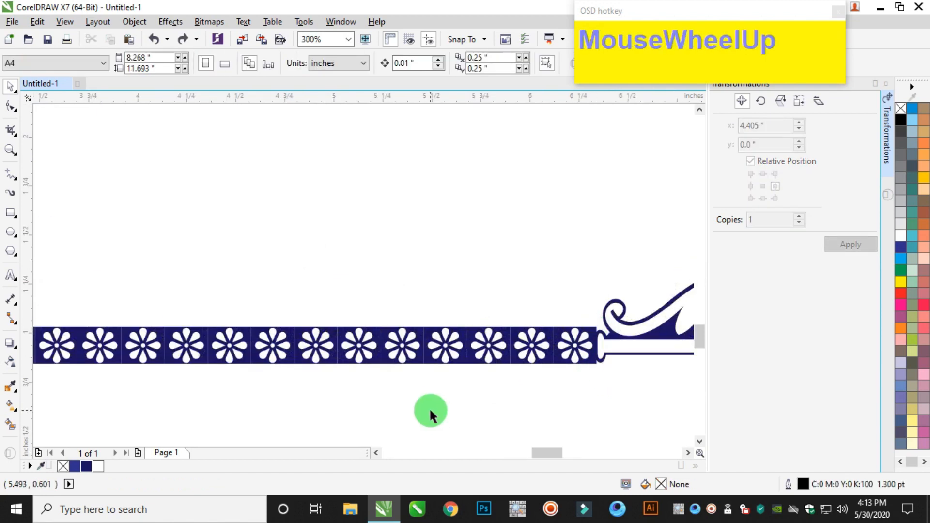
Duplicate the top flower row into the page interior and rotate the copy 90 degrees.
{"action": "scroll", "coordinate": [441, 387], "scroll_direction": "down", "scroll_amount": 4}
{"action": "scroll", "coordinate": [419, 335], "scroll_direction": "up", "scroll_amount": 1}
{"action": "left_click_drag", "start_coordinate": [421, 237], "coordinate": [393, 290]}
{"action": "right_click", "coordinate": [393, 290]}
{"action": "left_click", "coordinate": [264, 67]}
{"action": "type", "text": "90"}
{"action": "key", "text": "Return"}
{"action": "scroll", "coordinate": [368, 235], "scroll_direction": "up", "scroll_amount": 2}
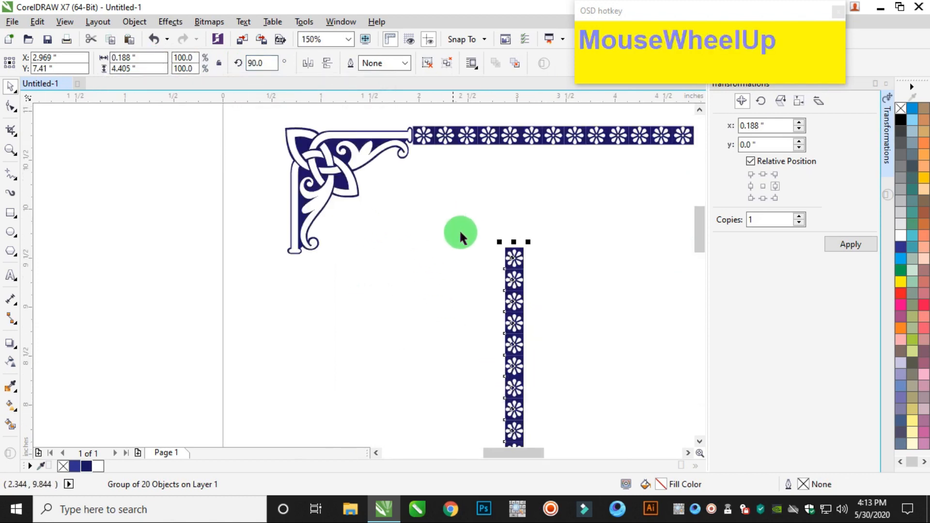
Move the vertical flower row against the lower end of the upper-left corner ornament's vertical arm.
{"action": "left_click_drag", "start_coordinate": [512, 267], "coordinate": [289, 259]}
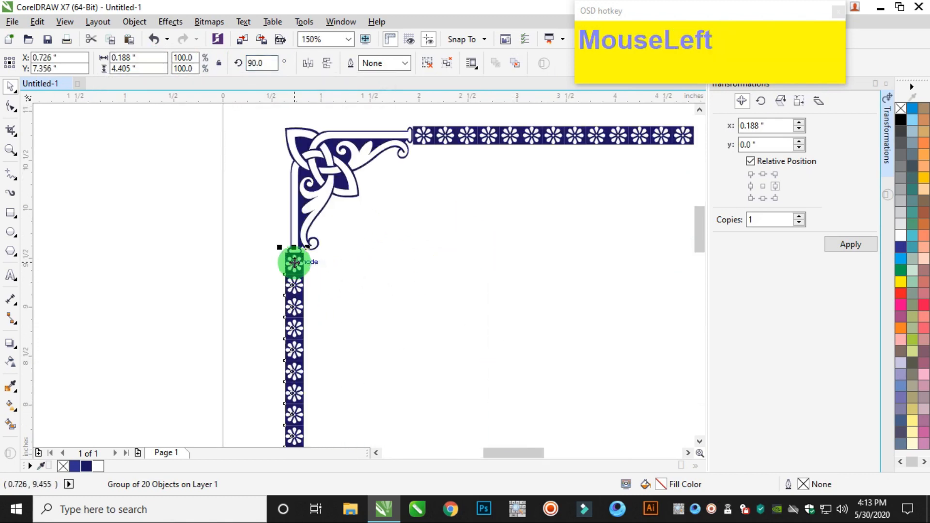
{"action": "scroll", "coordinate": [288, 259], "scroll_direction": "up", "scroll_amount": 3}
{"action": "scroll", "coordinate": [308, 253], "scroll_direction": "down", "scroll_amount": 6}
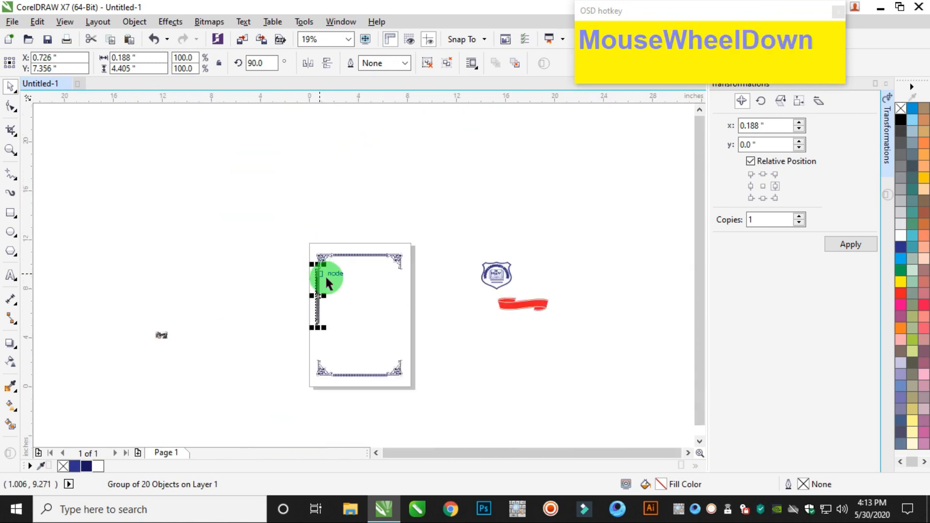
Ungroup the left vertical flower row and select its lowest flower tile.
{"action": "scroll", "coordinate": [310, 348], "scroll_direction": "up", "scroll_amount": 2}
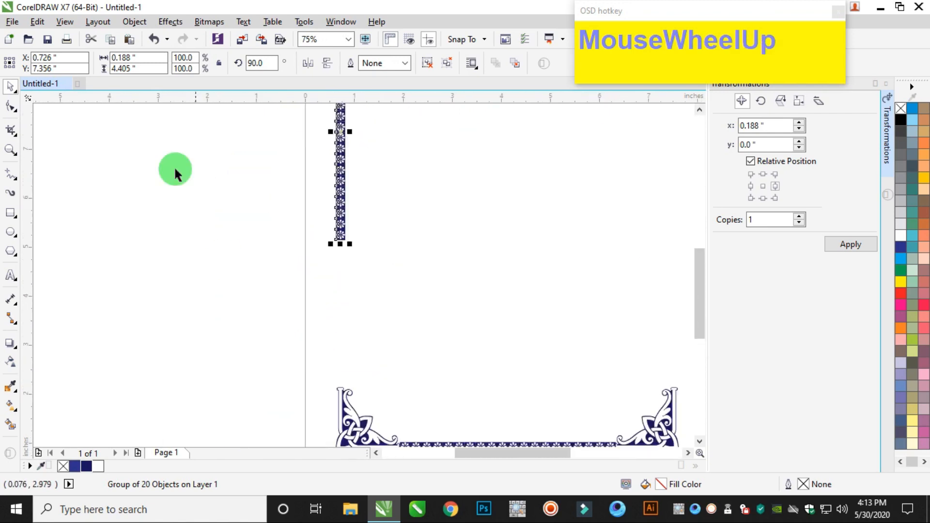
{"action": "left_click_drag", "start_coordinate": [134, 21], "coordinate": [370, 274]}
{"action": "left_click", "coordinate": [213, 266]}
{"action": "scroll", "coordinate": [335, 252], "scroll_direction": "up", "scroll_amount": 2}
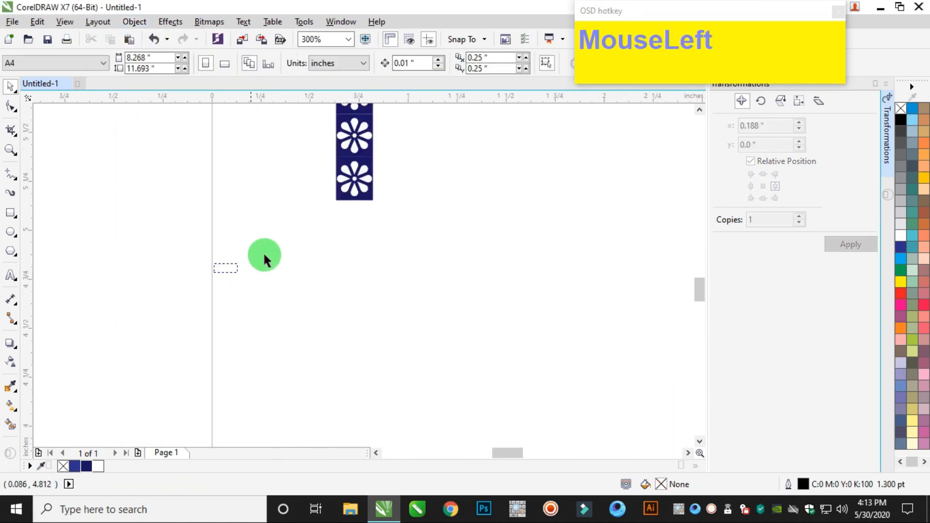
{"action": "left_click_drag", "start_coordinate": [442, 156], "coordinate": [442, 156]}
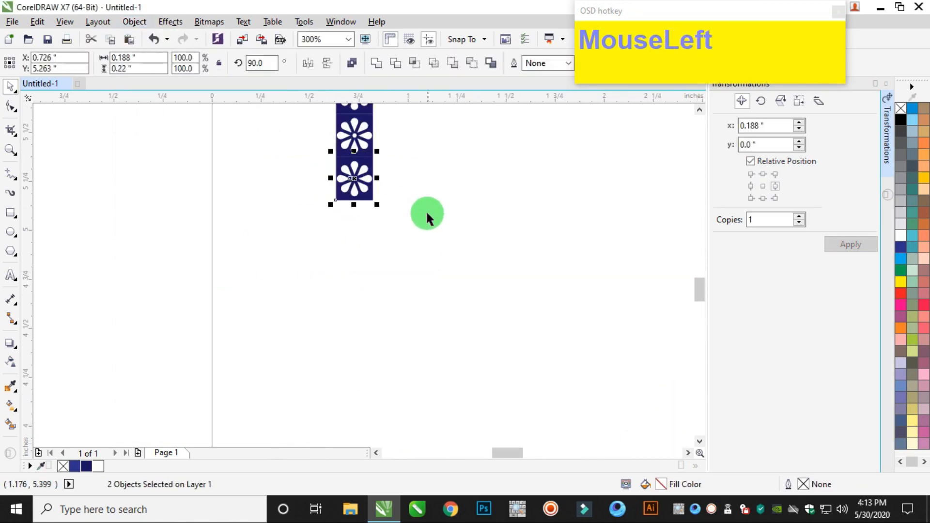
Repeat the selected flower tile downward, one copy at a time at -0.22" vertical offset, until the column meets the lower-left corner ornament.
{"action": "left_click", "coordinate": [763, 198]}
{"action": "left_click", "coordinate": [850, 245]}
{"action": "left_click", "coordinate": [851, 245]}
{"action": "left_click", "coordinate": [851, 245]}
{"action": "left_click", "coordinate": [851, 245]}
{"action": "left_click", "coordinate": [850, 245]}
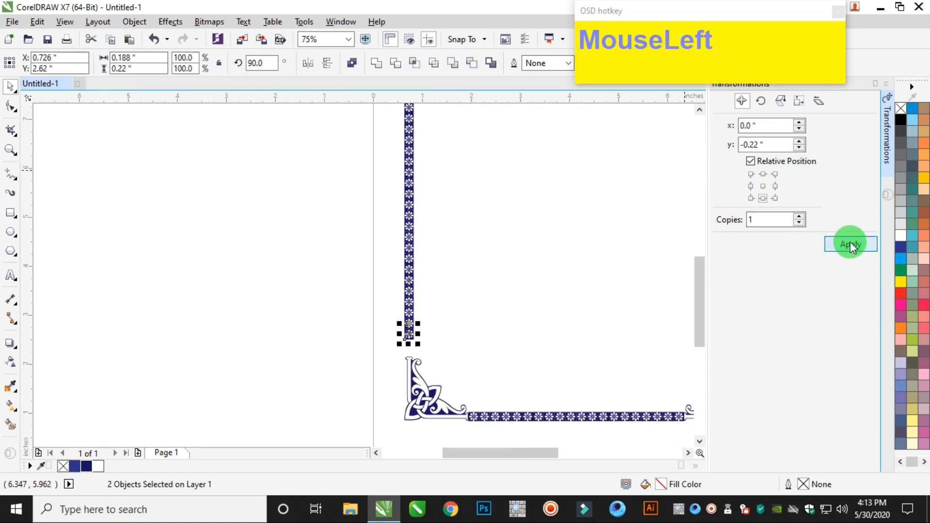
{"action": "left_click", "coordinate": [851, 245]}
{"action": "scroll", "coordinate": [402, 363], "scroll_direction": "up", "scroll_amount": 3}
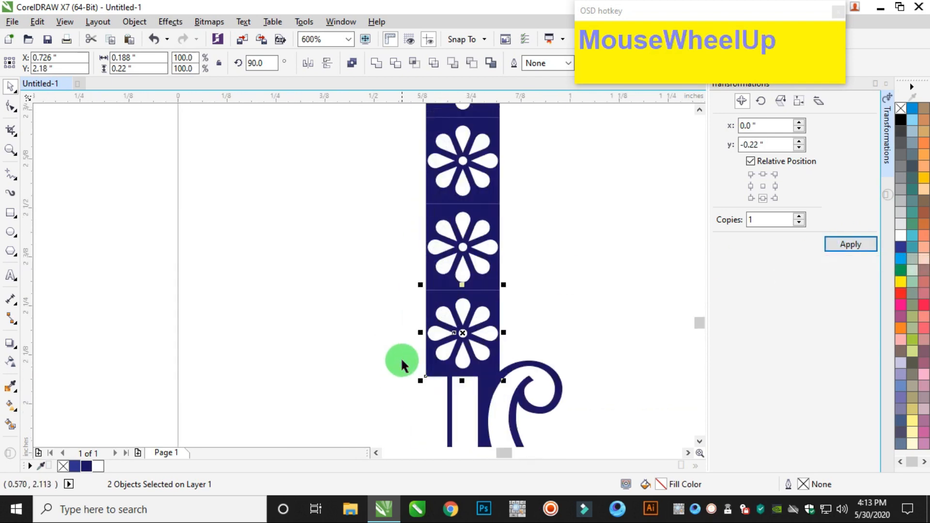
Select all the flower tiles of the left vertical column and group them.
{"action": "scroll", "coordinate": [403, 364], "scroll_direction": "down", "scroll_amount": 4}
{"action": "left_click_drag", "start_coordinate": [383, 137], "coordinate": [465, 250]}
{"action": "scroll", "coordinate": [430, 334], "scroll_direction": "up", "scroll_amount": 5}
{"action": "key", "text": "ctrl+z"}
{"action": "left_click_drag", "start_coordinate": [429, 333], "coordinate": [467, 270]}
{"action": "scroll", "coordinate": [467, 270], "scroll_direction": "down", "scroll_amount": 5}
{"action": "scroll", "coordinate": [482, 260], "scroll_direction": "up", "scroll_amount": 4}
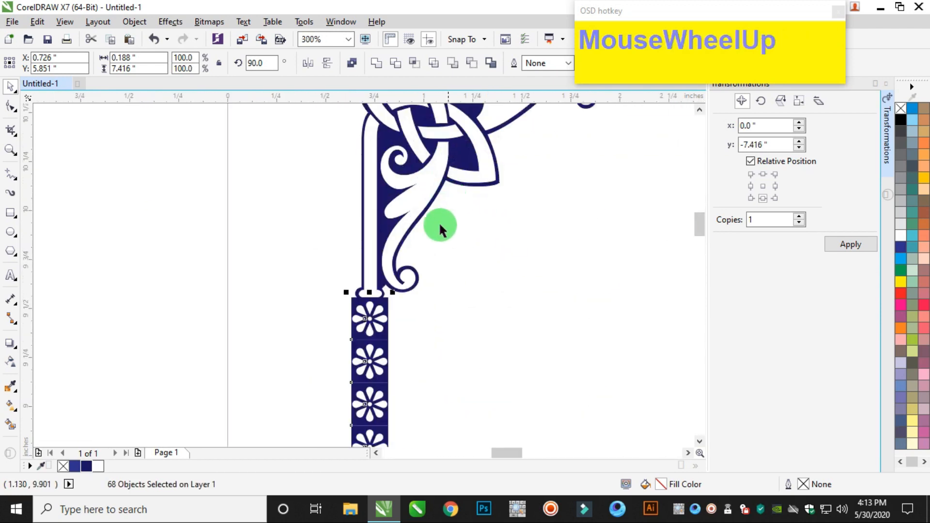
{"action": "left_click", "coordinate": [169, 21]}
{"action": "mouse_move", "coordinate": [131, 22]}
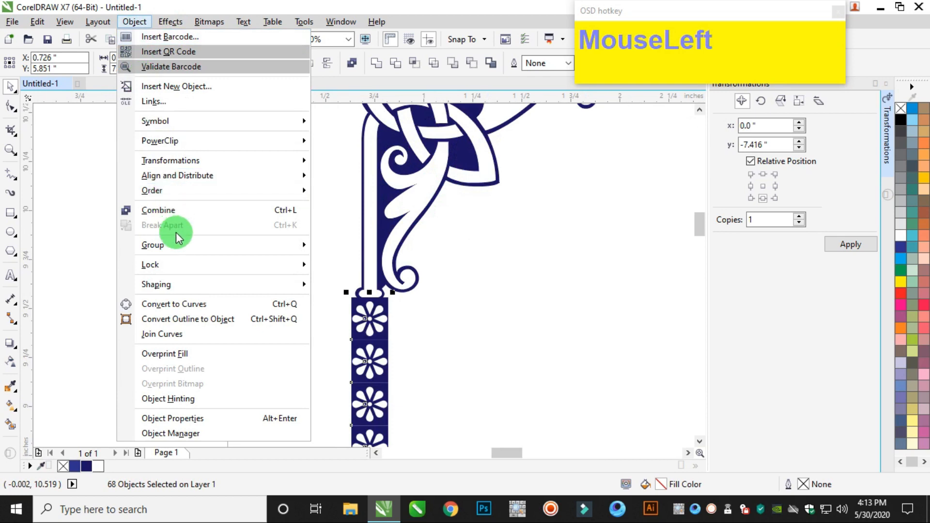
{"action": "mouse_move", "coordinate": [176, 249]}
{"action": "left_click", "coordinate": [352, 249]}
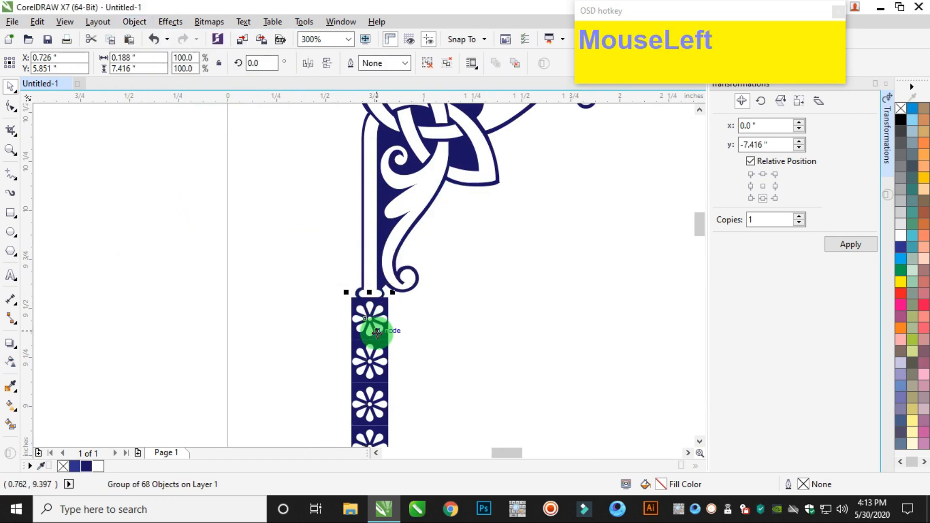
Paste a copy of the grouped left flower column and place it between the two right-hand corner ornaments.
{"action": "left_click", "coordinate": [37, 23]}
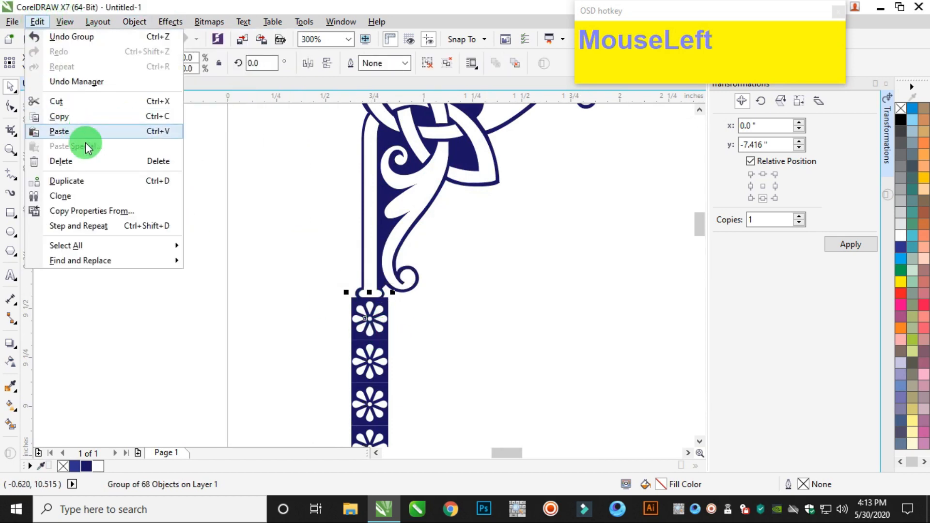
{"action": "left_click", "coordinate": [77, 119]}
{"action": "left_click", "coordinate": [38, 23]}
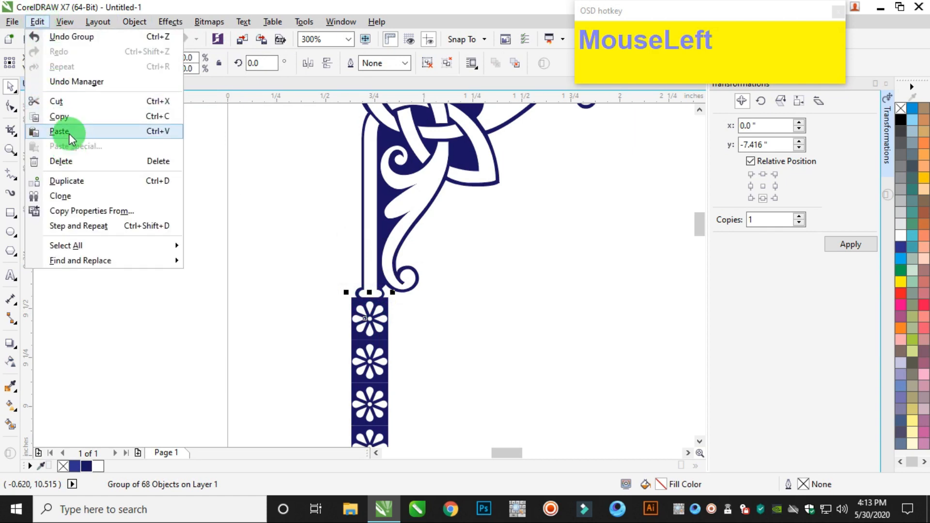
{"action": "left_click", "coordinate": [68, 129]}
{"action": "scroll", "coordinate": [365, 268], "scroll_direction": "down", "scroll_amount": 2}
{"action": "scroll", "coordinate": [366, 269], "scroll_direction": "down", "scroll_amount": 4}
{"action": "scroll", "coordinate": [498, 290], "scroll_direction": "up", "scroll_amount": 2}
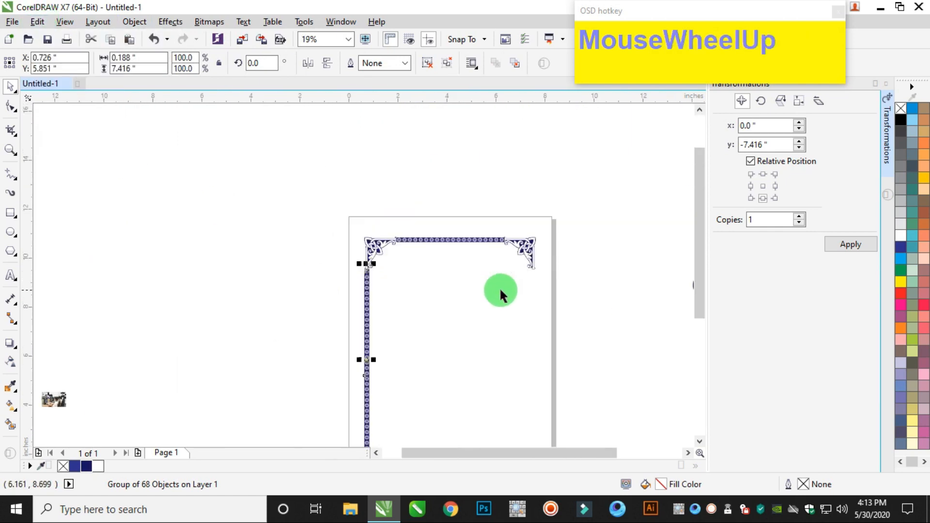
{"action": "left_click_drag", "start_coordinate": [232, 262], "coordinate": [535, 353]}
{"action": "scroll", "coordinate": [569, 263], "scroll_direction": "up", "scroll_amount": 3}
{"action": "scroll", "coordinate": [536, 353], "scroll_direction": "down", "scroll_amount": 6}
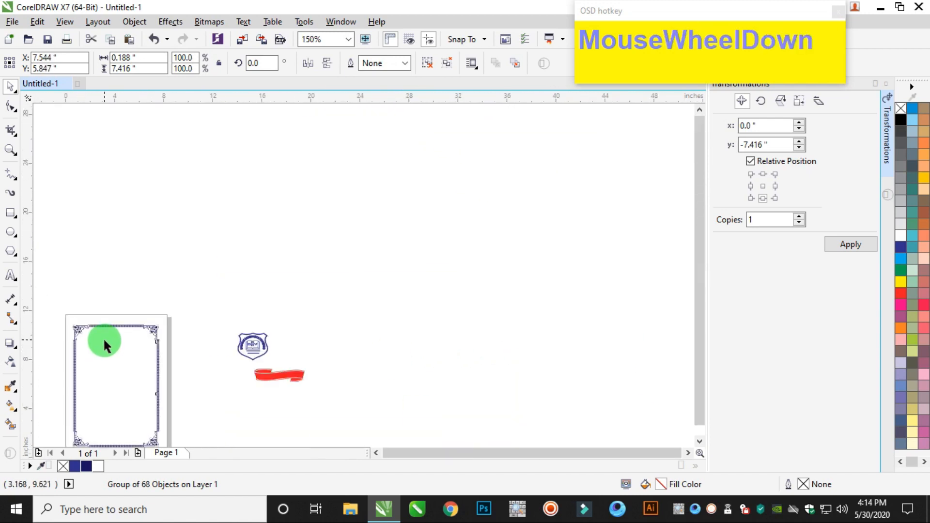
Select both vertical flower columns and align the right one level with the left one.
{"action": "scroll", "coordinate": [55, 348], "scroll_direction": "up", "scroll_amount": 1}
{"action": "scroll", "coordinate": [55, 348], "scroll_direction": "up", "scroll_amount": 1}
{"action": "left_click", "coordinate": [127, 326], "text": "shift"}
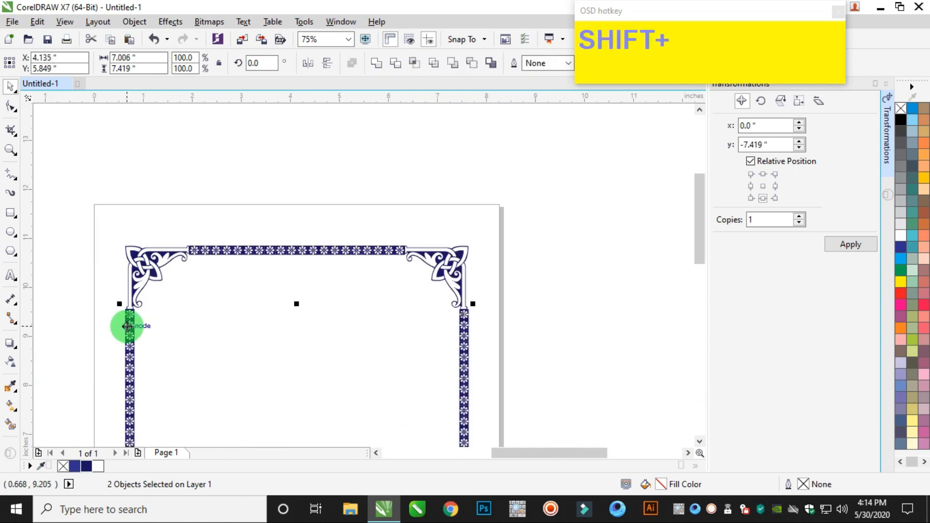
{"action": "left_click", "coordinate": [493, 263]}
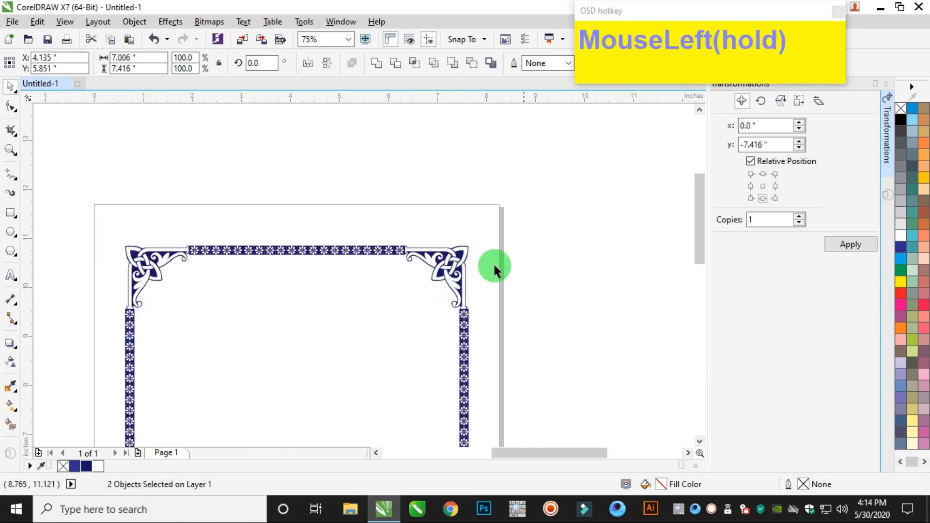
Select all the corner ornaments and flower rows of the border on the page and group them.
{"action": "scroll", "coordinate": [465, 320], "scroll_direction": "up", "scroll_amount": 3}
{"action": "scroll", "coordinate": [461, 329], "scroll_direction": "up", "scroll_amount": 1}
{"action": "scroll", "coordinate": [436, 300], "scroll_direction": "down", "scroll_amount": 5}
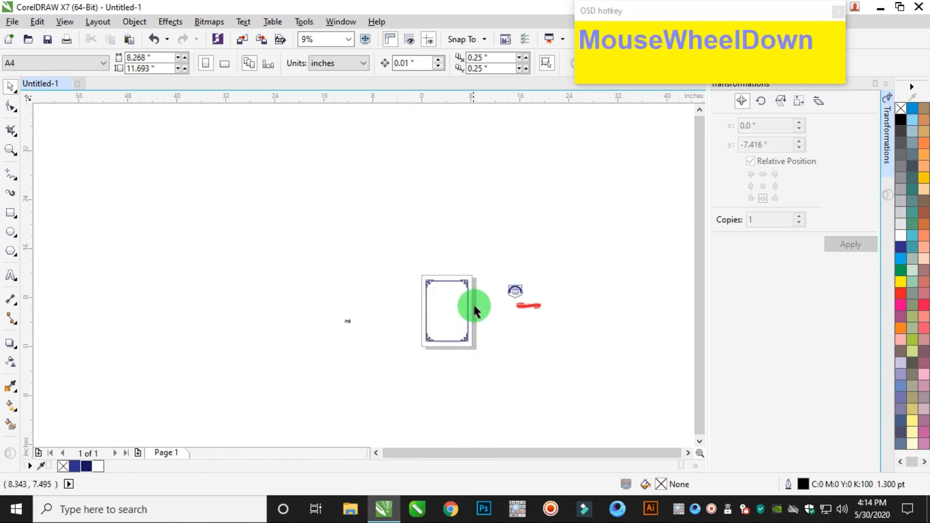
{"action": "scroll", "coordinate": [461, 337], "scroll_direction": "down", "scroll_amount": 1}
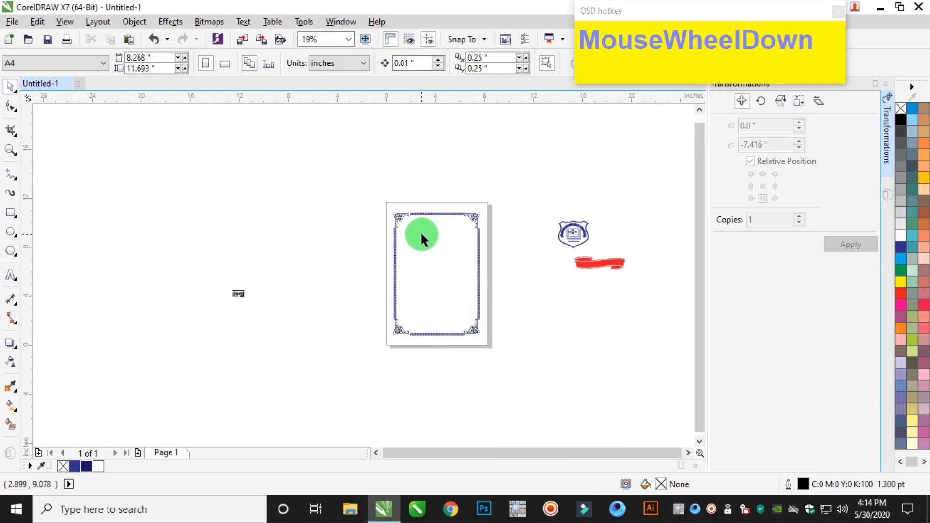
{"action": "left_click_drag", "start_coordinate": [359, 177], "coordinate": [495, 366]}
{"action": "scroll", "coordinate": [442, 237], "scroll_direction": "up", "scroll_amount": 2}
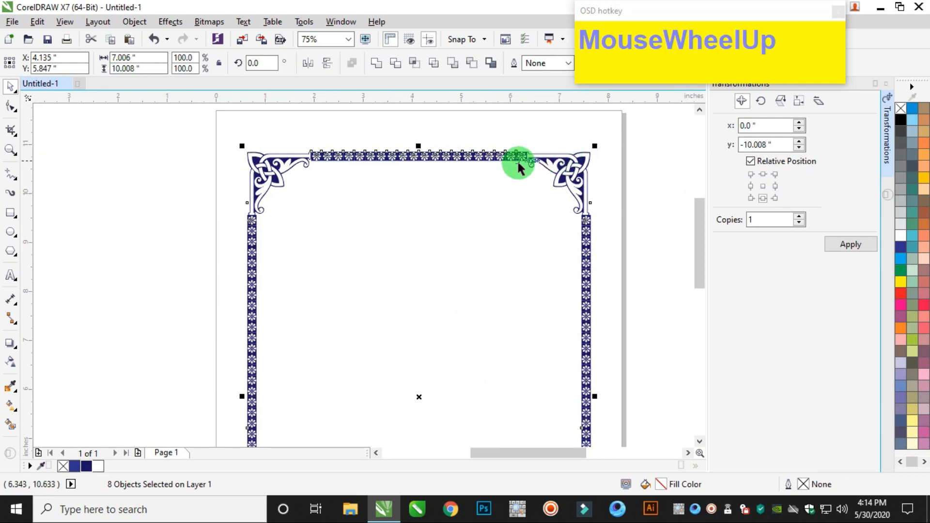
{"action": "right_click", "coordinate": [487, 156]}
{"action": "left_click", "coordinate": [540, 230]}
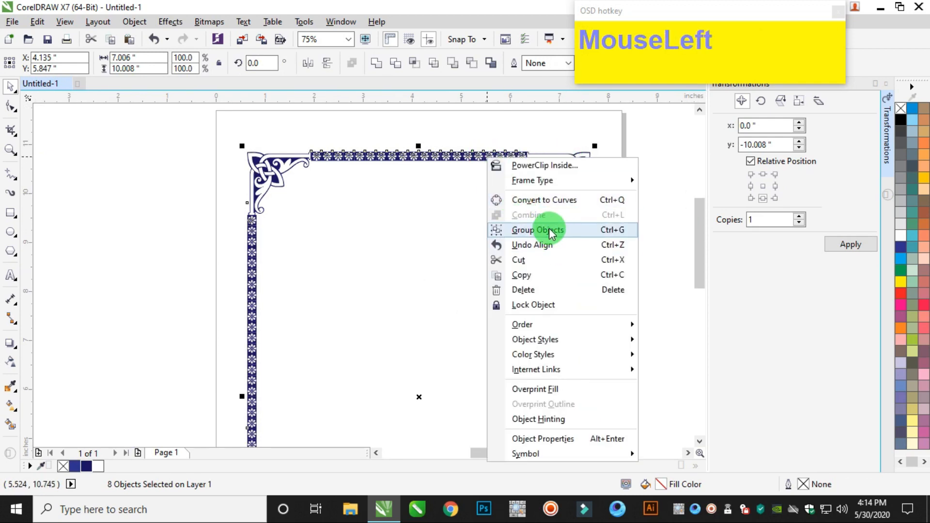
{"action": "left_click", "coordinate": [121, 180]}
Add a page-sized rectangle behind the border and shrink it about its centre to about 8.06 by 11.05 inches.
{"action": "scroll", "coordinate": [407, 178], "scroll_direction": "down", "scroll_amount": 5}
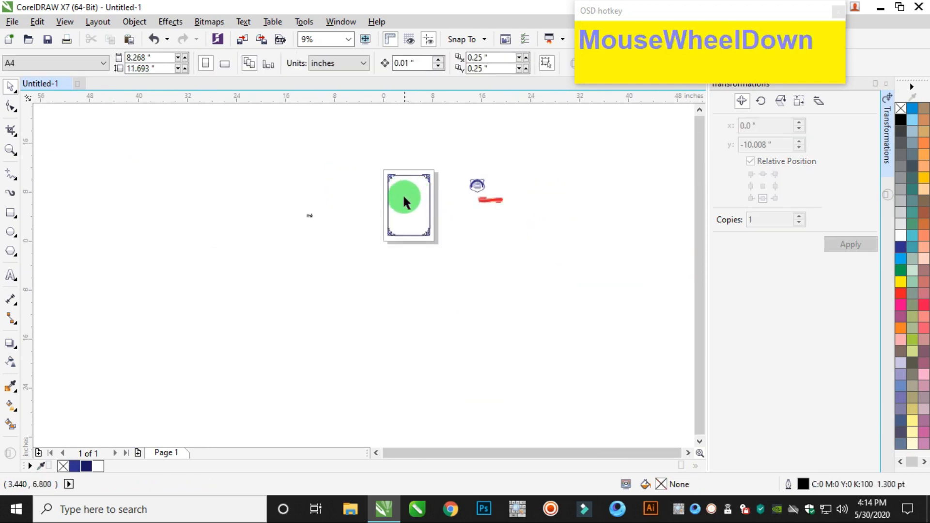
{"action": "scroll", "coordinate": [403, 192], "scroll_direction": "up", "scroll_amount": 2}
{"action": "double_click", "coordinate": [10, 213]}
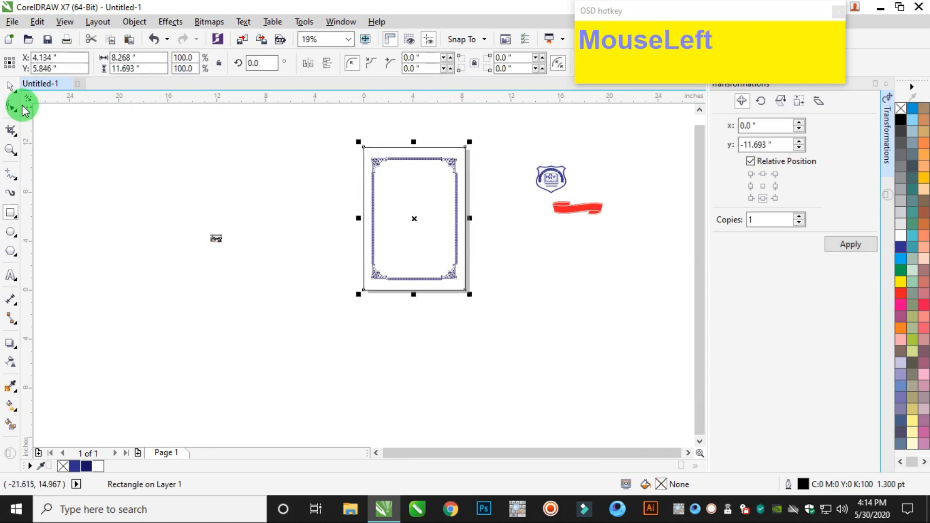
{"action": "scroll", "coordinate": [407, 140], "scroll_direction": "up", "scroll_amount": 3}
{"action": "left_click_drag", "start_coordinate": [394, 144], "coordinate": [405, 155]}
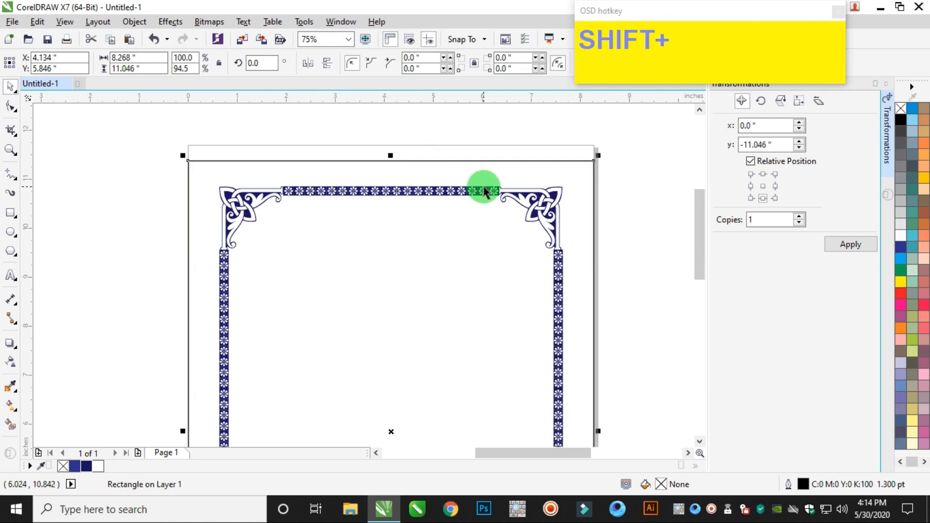
{"action": "scroll", "coordinate": [501, 261], "scroll_direction": "down", "scroll_amount": 3}
{"action": "scroll", "coordinate": [501, 264], "scroll_direction": "up", "scroll_amount": 3}
{"action": "left_click_drag", "start_coordinate": [542, 242], "coordinate": [535, 249]}
{"action": "scroll", "coordinate": [536, 249], "scroll_direction": "down", "scroll_amount": 2}
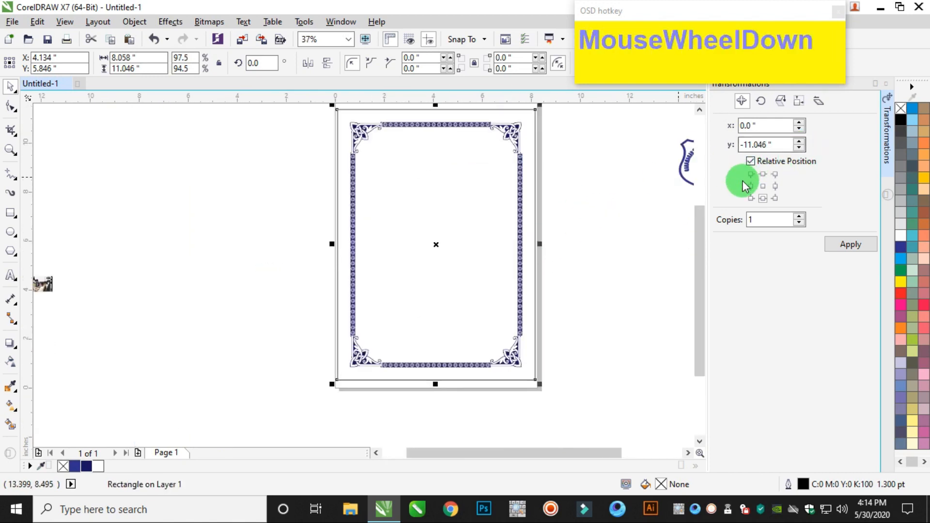
Fill the background rectangle with Deep Yellow and remove its outline.
{"action": "left_click", "coordinate": [923, 177]}
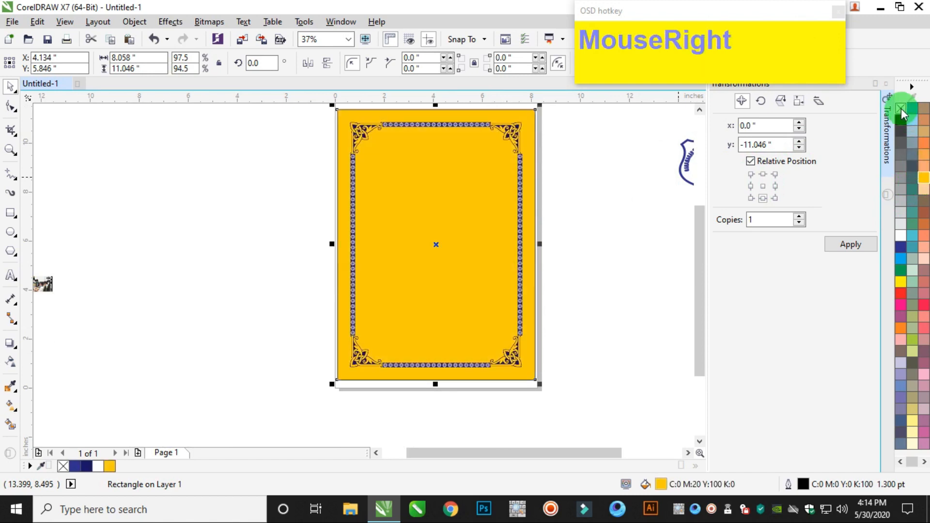
{"action": "left_click", "coordinate": [586, 252]}
{"action": "scroll", "coordinate": [501, 132], "scroll_direction": "up", "scroll_amount": 2}
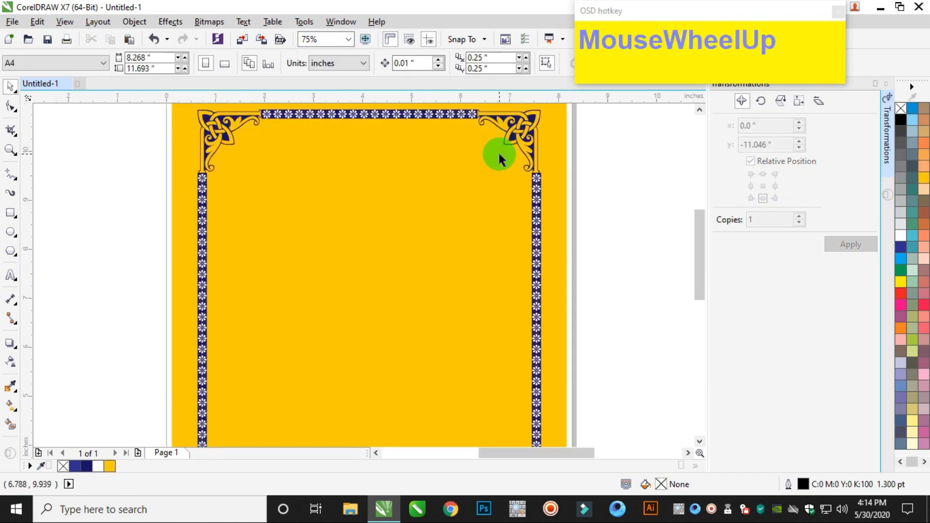
{"action": "scroll", "coordinate": [503, 151], "scroll_direction": "down", "scroll_amount": 4}
Try a pale yellow (Y:60) fill on the background rectangle and switch back to Deep Yellow.
{"action": "left_click", "coordinate": [516, 136]}
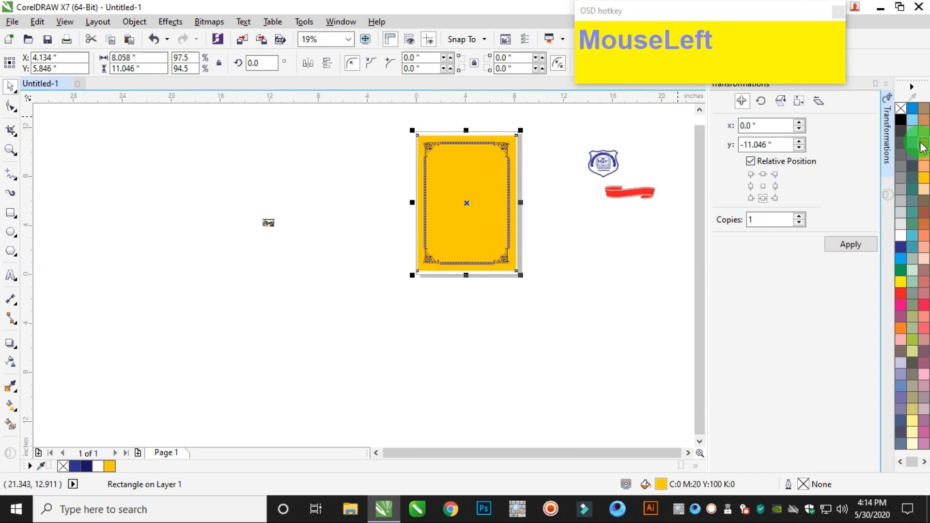
{"action": "left_click", "coordinate": [913, 421]}
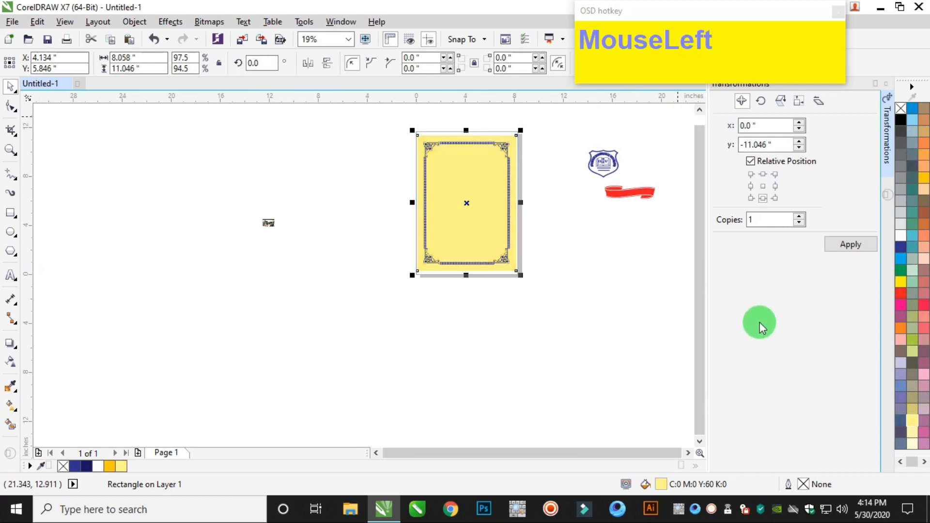
{"action": "left_click", "coordinate": [923, 183]}
Apply a linear fountain fill from the rectangle's upper right to its lower left, with Deep Yellow at both ends.
{"action": "scroll", "coordinate": [481, 193], "scroll_direction": "up", "scroll_amount": 2}
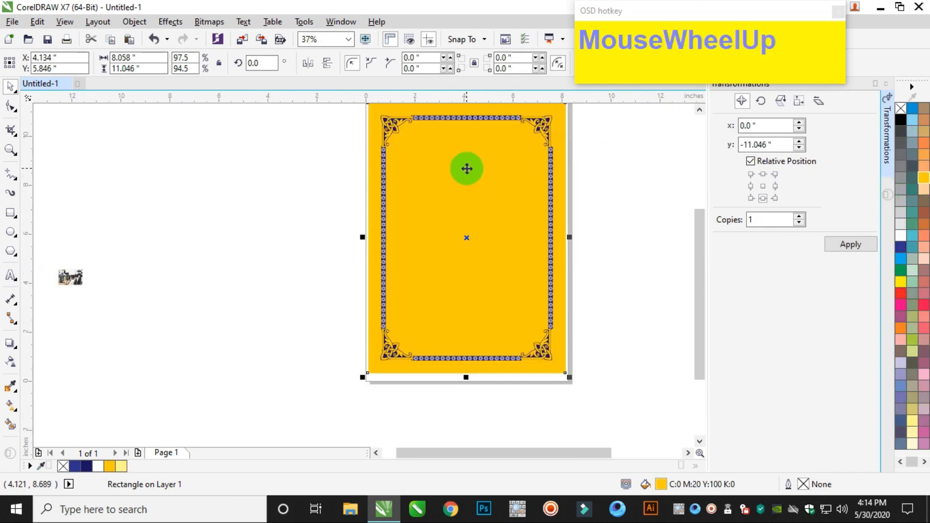
{"action": "left_click", "coordinate": [11, 404]}
{"action": "scroll", "coordinate": [478, 191], "scroll_direction": "down", "scroll_amount": 2}
{"action": "scroll", "coordinate": [478, 181], "scroll_direction": "up", "scroll_amount": 2}
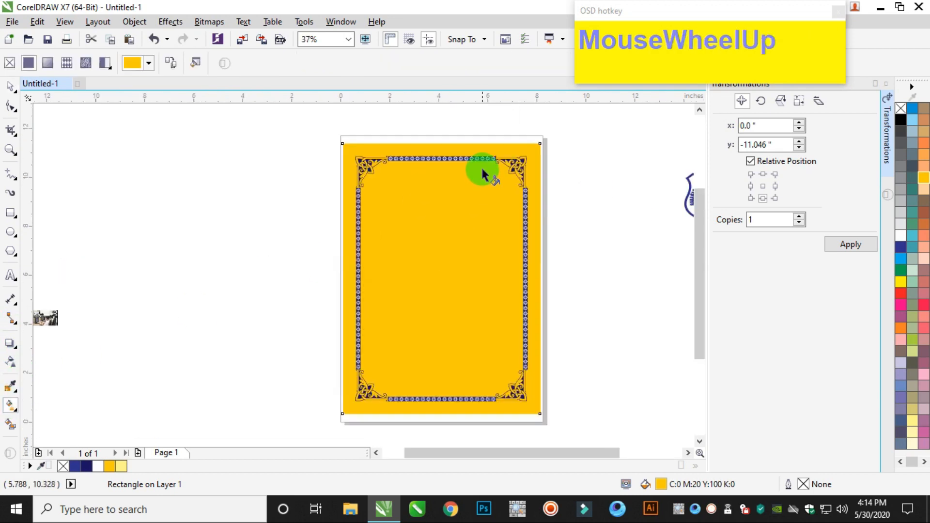
{"action": "left_click_drag", "start_coordinate": [502, 143], "coordinate": [360, 421]}
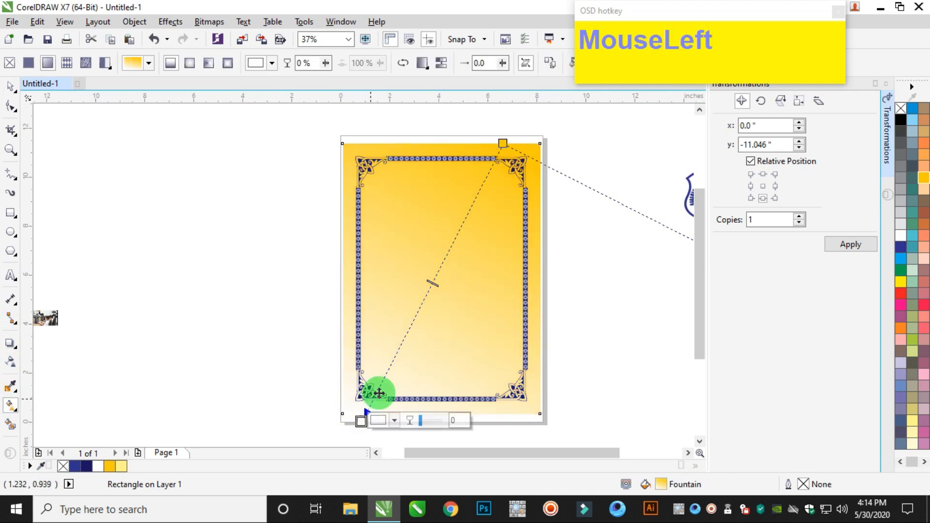
{"action": "left_click", "coordinate": [924, 180]}
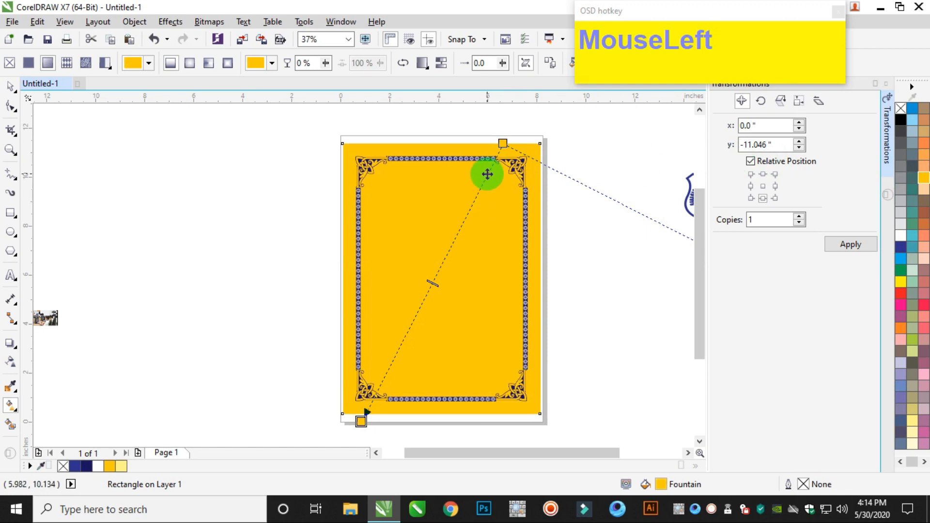
Add a pale cream colour stop at 18% near the gradient's upper end.
{"action": "double_click", "coordinate": [488, 174]}
{"action": "left_click_drag", "start_coordinate": [485, 174], "coordinate": [477, 192]}
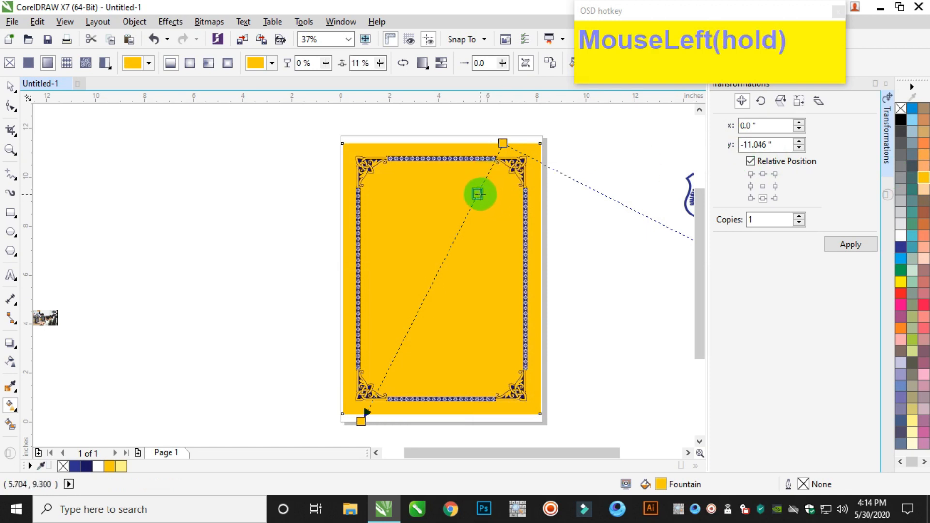
{"action": "left_click", "coordinate": [912, 443]}
{"action": "left_click", "coordinate": [401, 415]}
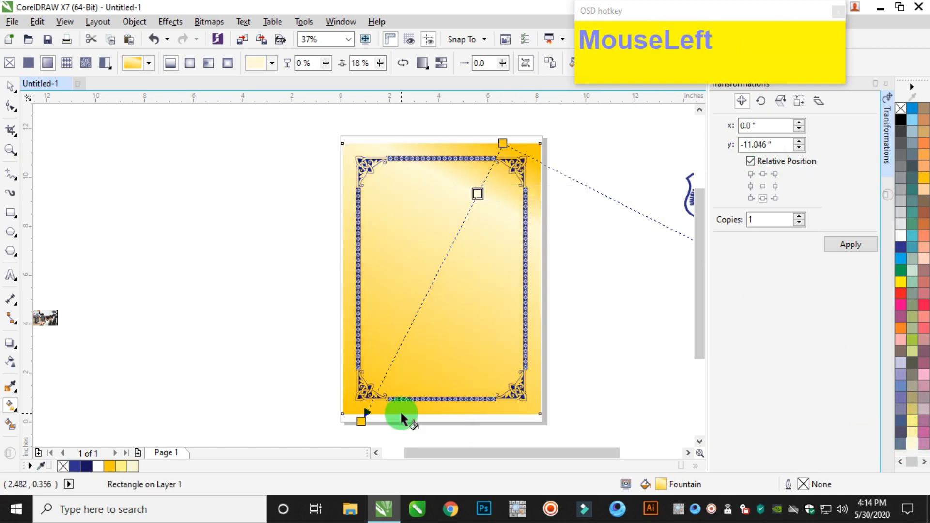
Add a second pale cream colour stop near the gradient's lower end and shift it toward the middle.
{"action": "double_click", "coordinate": [385, 376]}
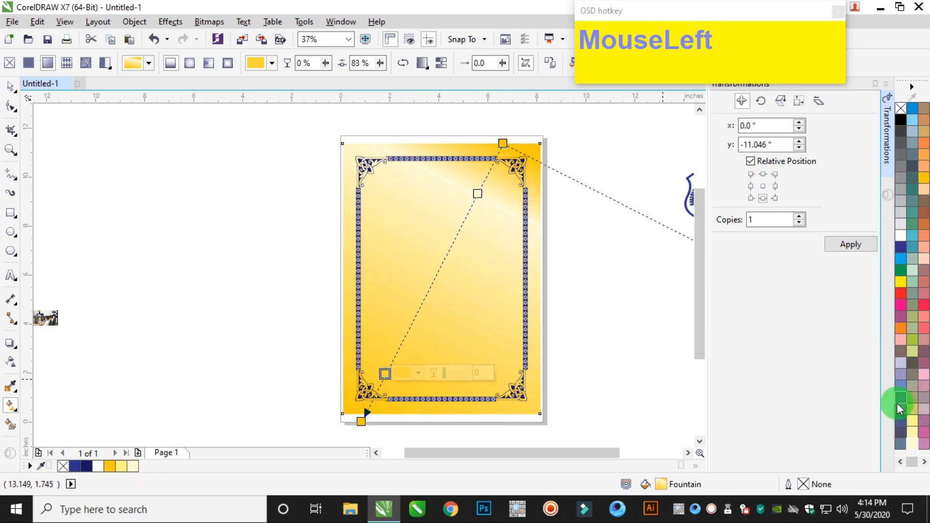
{"action": "left_click", "coordinate": [905, 437]}
{"action": "left_click_drag", "start_coordinate": [384, 375], "coordinate": [403, 338]}
Move both gradient ends inward so the fill runs almost vertically between the top and bottom flower rows.
{"action": "left_click_drag", "start_coordinate": [366, 412], "coordinate": [420, 398]}
{"action": "left_click", "coordinate": [501, 145]}
{"action": "left_click_drag", "start_coordinate": [500, 144], "coordinate": [441, 174]}
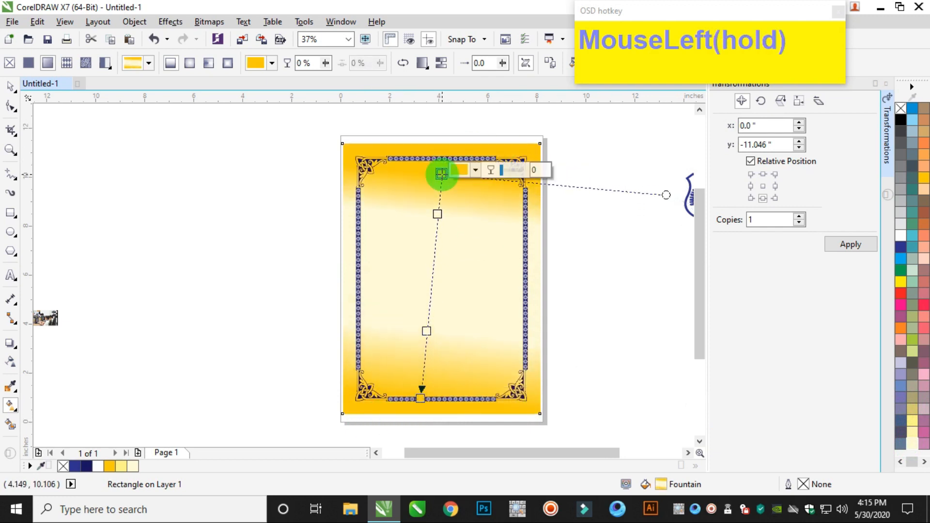
Add a bright pink colour stop at 43% in the middle of the background rectangle's gradient.
{"action": "left_click", "coordinate": [433, 270]}
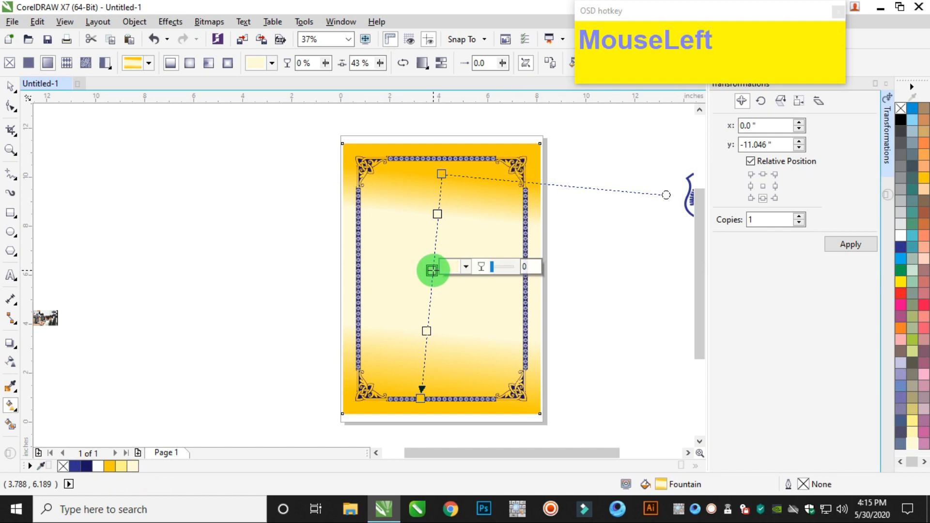
{"action": "left_click", "coordinate": [899, 304]}
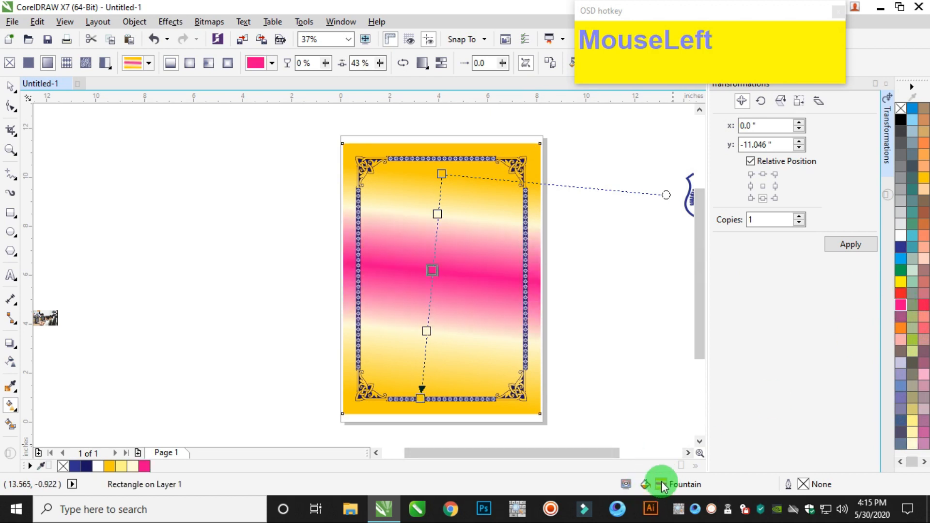
{"action": "double_click", "coordinate": [661, 485]}
{"action": "key", "text": "Escape"}
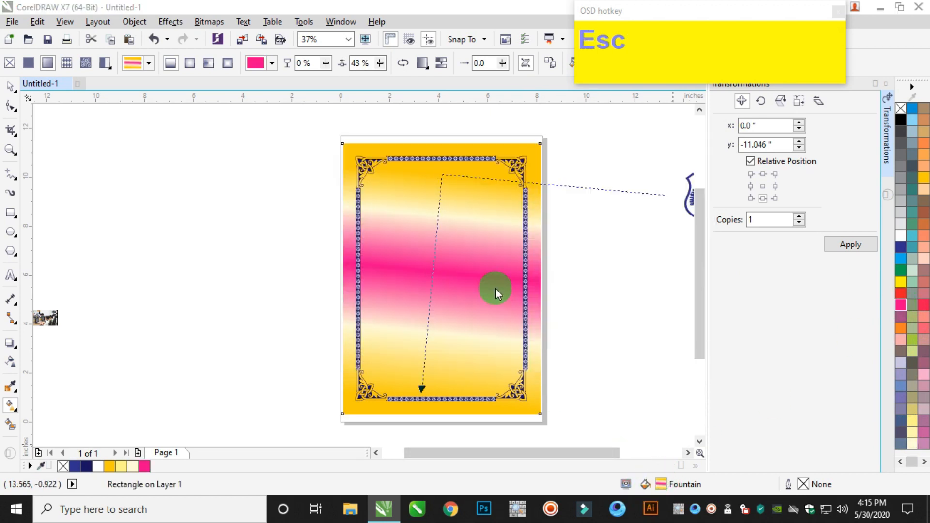
Soften the middle gradient stop to a pale pink with CMYK values 0, 20, 0, 0.
{"action": "left_click", "coordinate": [432, 270]}
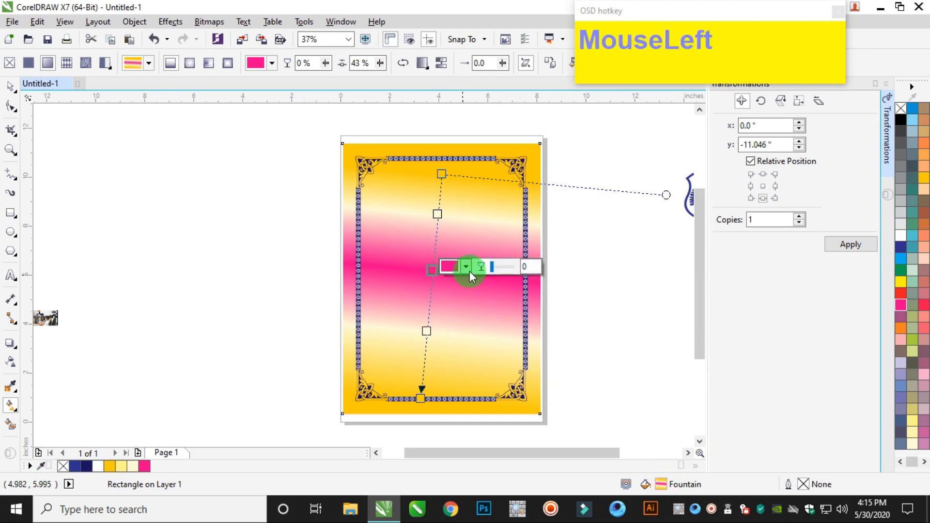
{"action": "left_click", "coordinate": [467, 268]}
{"action": "left_click_drag", "start_coordinate": [576, 348], "coordinate": [521, 353]}
{"action": "type", "text": "15"}
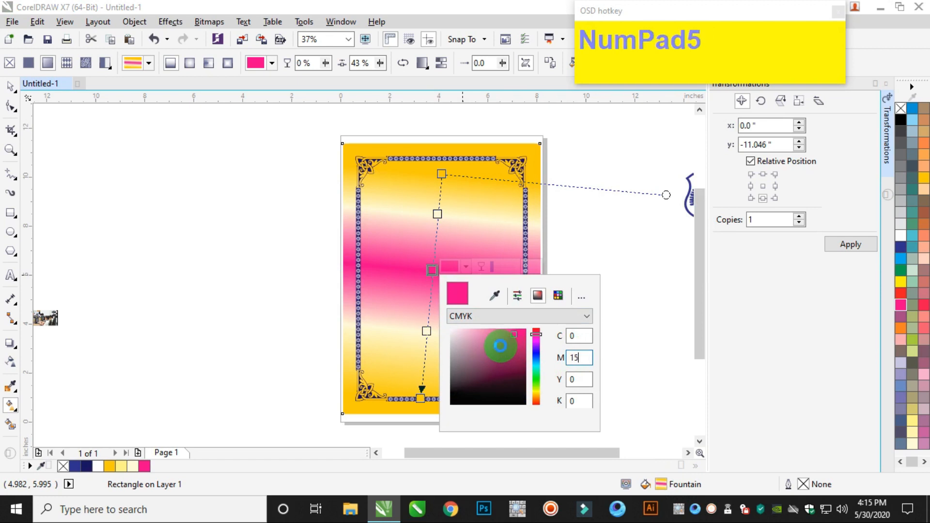
{"action": "key", "text": "Tab"}
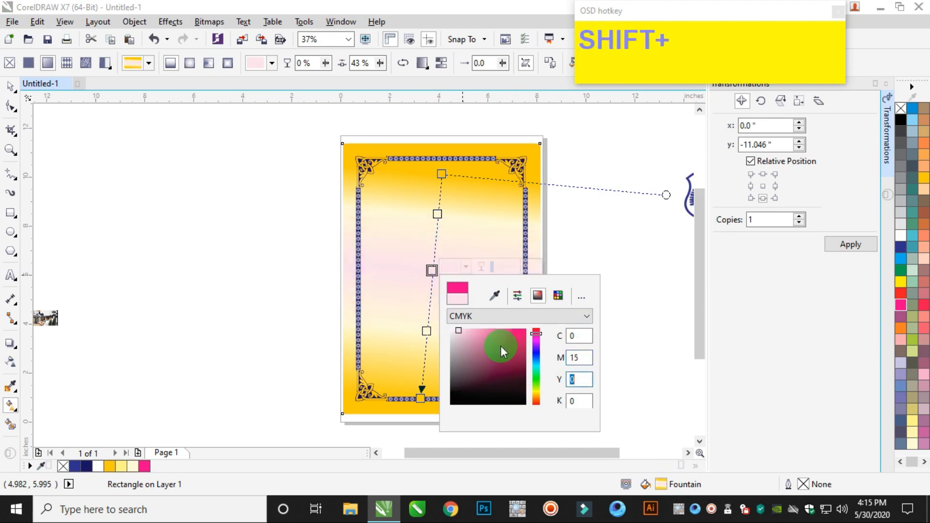
{"action": "left_click_drag", "start_coordinate": [581, 357], "coordinate": [489, 348]}
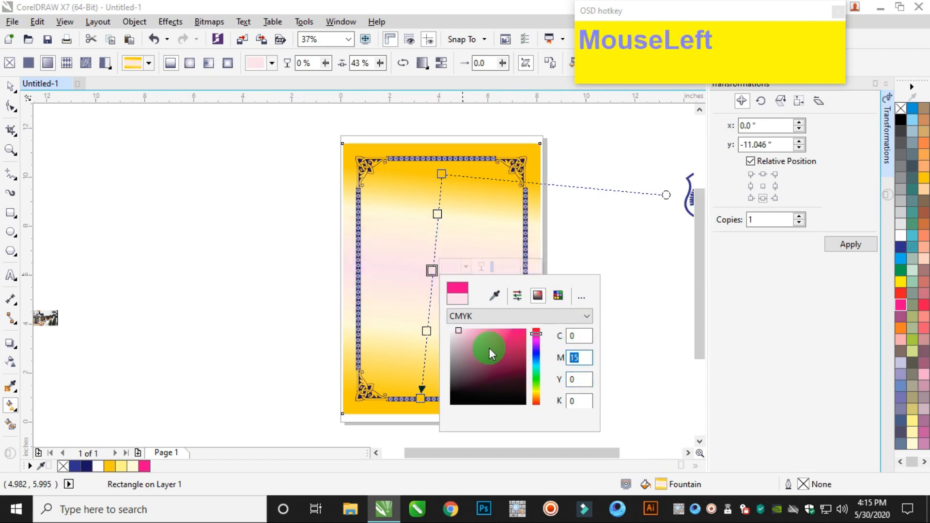
{"action": "type", "text": "20"}
{"action": "key", "text": "Tab"}
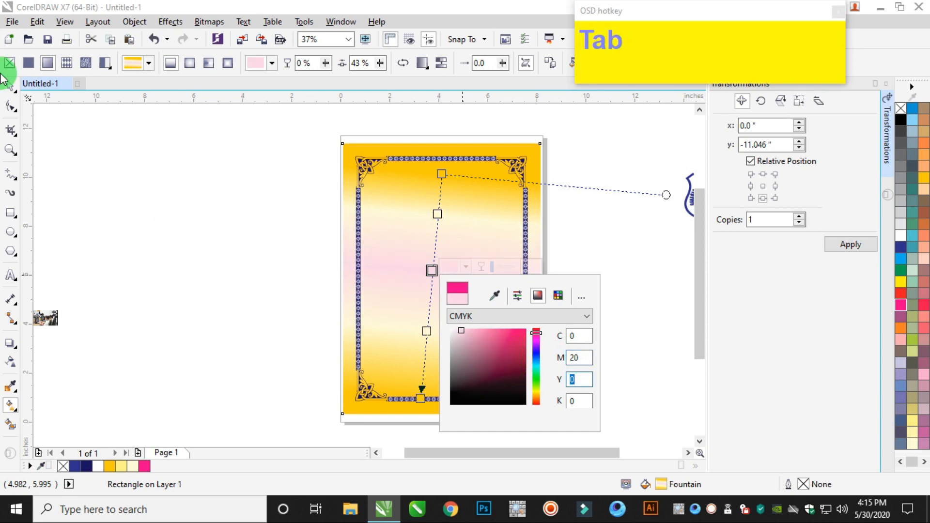
{"action": "left_click", "coordinate": [6, 90]}
{"action": "left_click", "coordinate": [211, 199]}
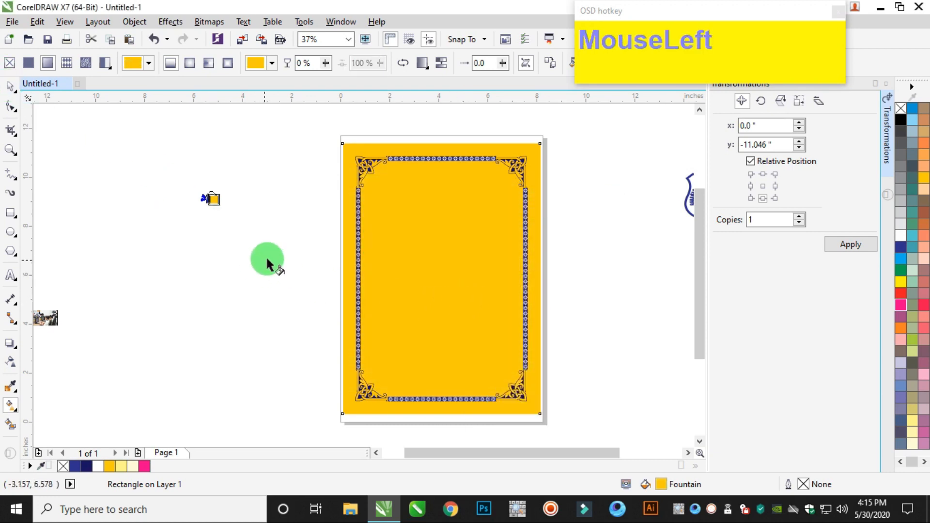
{"action": "key", "text": "ctrl+z"}
Shift the background gradient's pink middle stop to 46% and set it to a stronger pink, CMYK 1, 34, 1, 0.
{"action": "left_click", "coordinate": [10, 85]}
{"action": "left_click", "coordinate": [477, 239]}
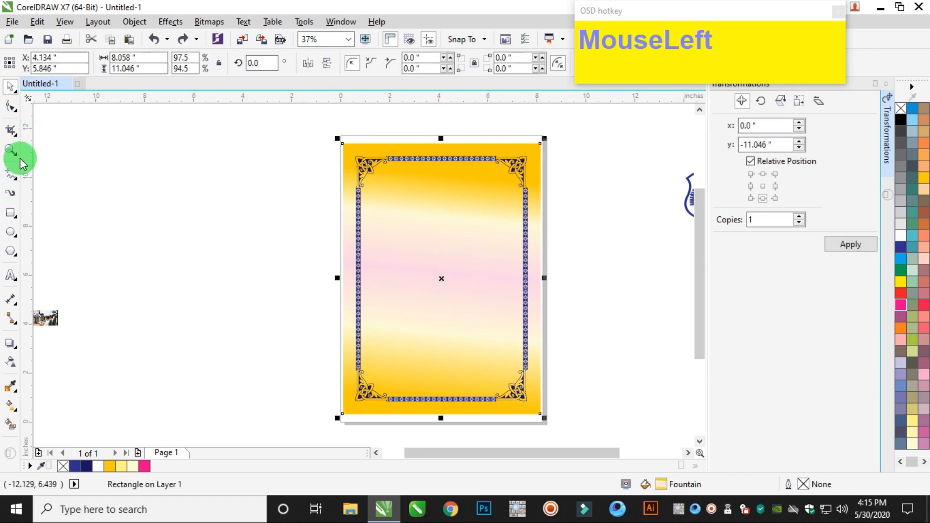
{"action": "left_click", "coordinate": [9, 423]}
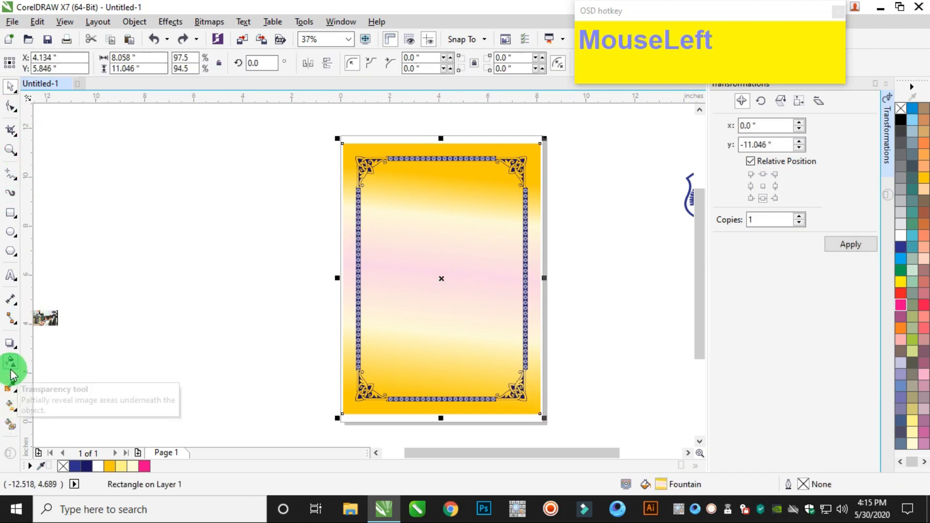
{"action": "left_click", "coordinate": [10, 406]}
{"action": "left_click", "coordinate": [431, 270]}
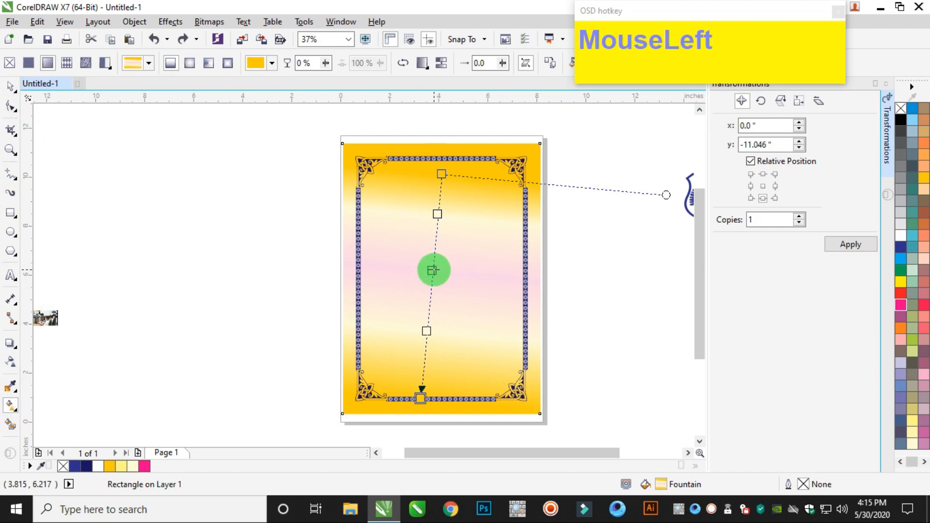
{"action": "left_click_drag", "start_coordinate": [435, 279], "coordinate": [436, 280]}
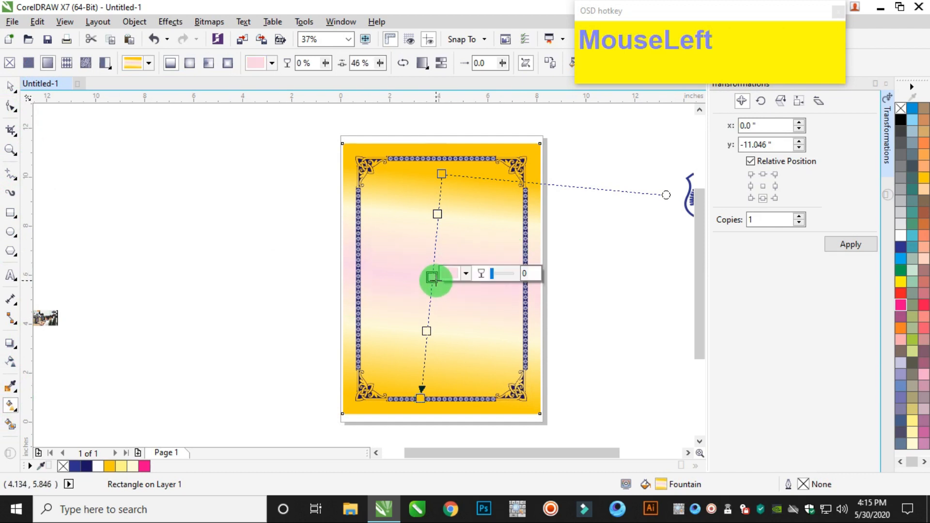
{"action": "left_click", "coordinate": [465, 274]}
{"action": "left_click_drag", "start_coordinate": [463, 337], "coordinate": [470, 344]}
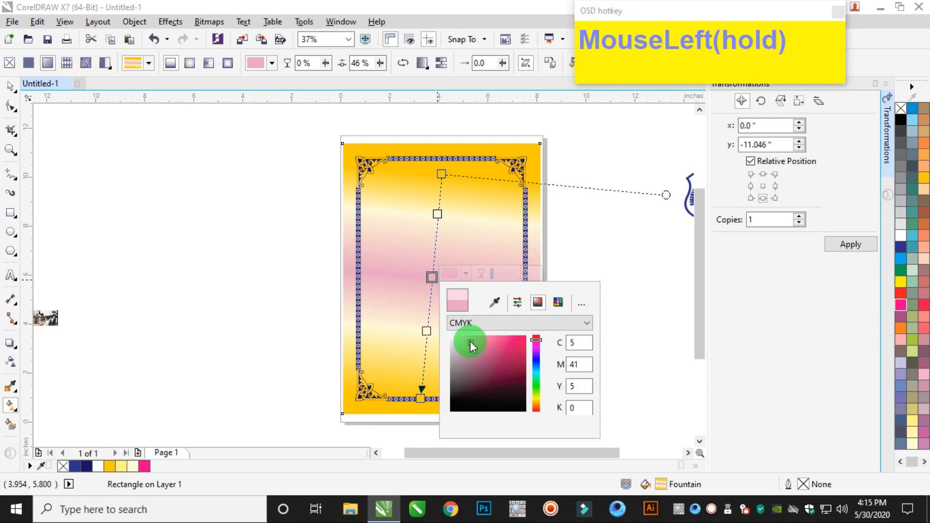
Enlarge the small classroom photo beside the page to about 6.49 by 4.06 inches.
{"action": "left_click", "coordinate": [11, 86]}
{"action": "left_click", "coordinate": [204, 199]}
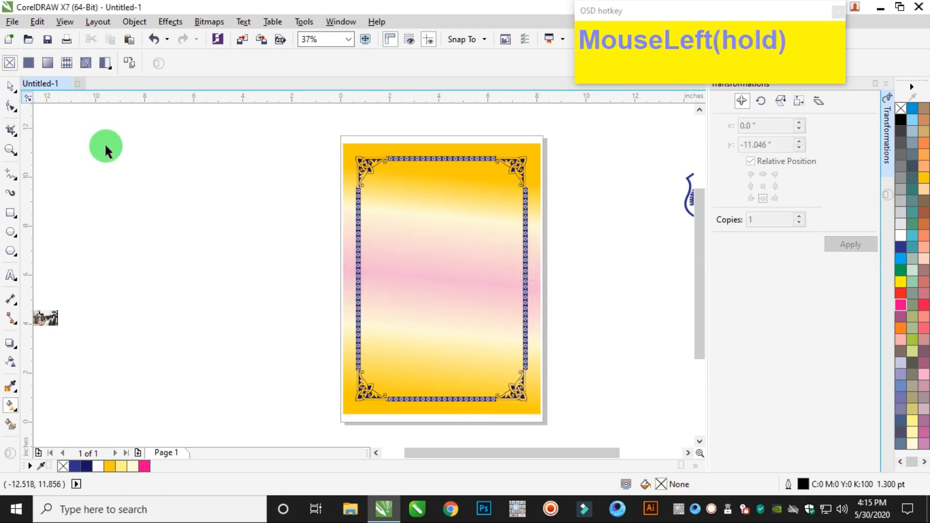
{"action": "left_click_drag", "start_coordinate": [104, 142], "coordinate": [178, 187]}
{"action": "scroll", "coordinate": [341, 166], "scroll_direction": "down", "scroll_amount": 3}
{"action": "scroll", "coordinate": [163, 221], "scroll_direction": "up", "scroll_amount": 3}
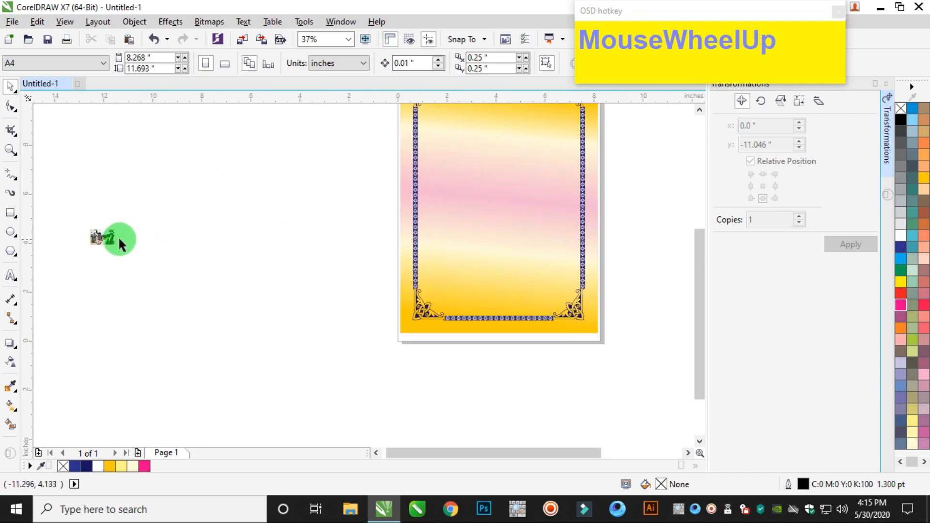
{"action": "left_click", "coordinate": [119, 232]}
{"action": "left_click_drag", "start_coordinate": [119, 224], "coordinate": [256, 143]}
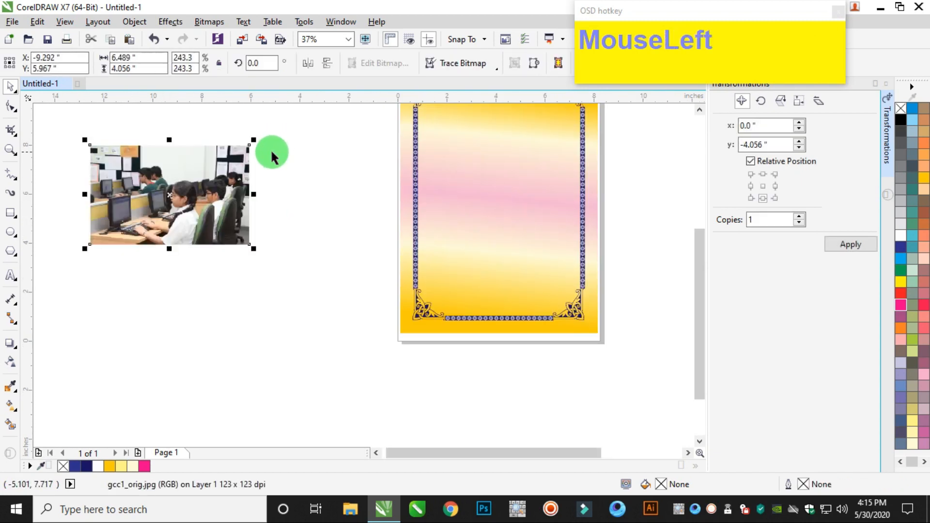
PowerClip the classroom photo inside the gradient background rectangle.
{"action": "left_click", "coordinate": [135, 25]}
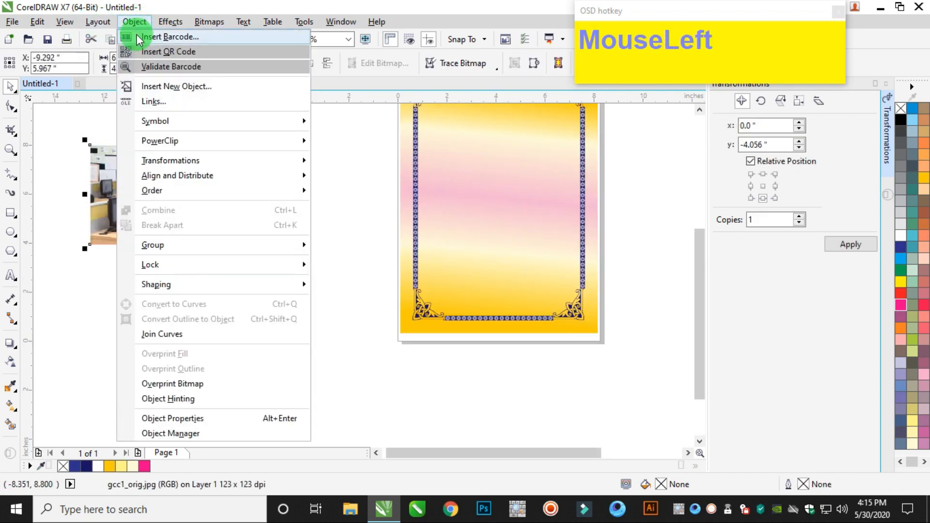
{"action": "mouse_move", "coordinate": [182, 141]}
{"action": "left_click", "coordinate": [332, 139]}
{"action": "left_click", "coordinate": [500, 169]}
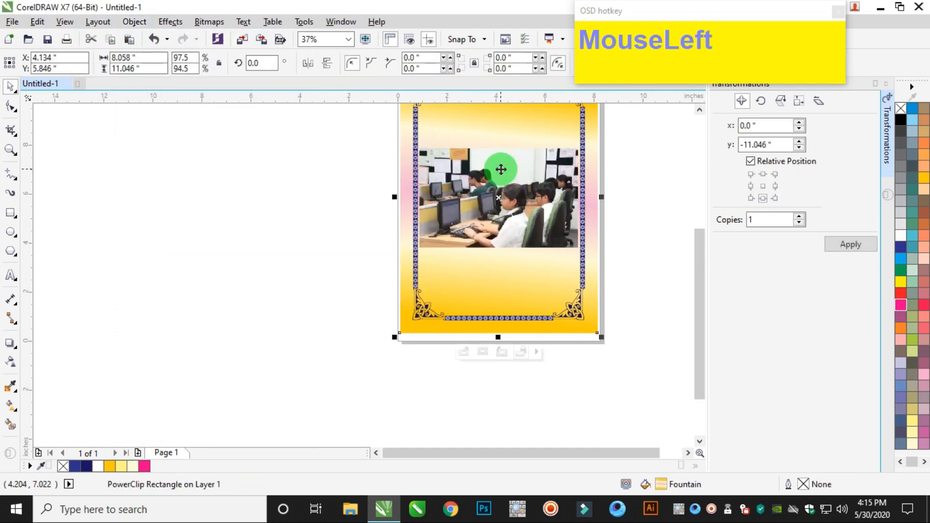
Edit the PowerClip contents and enlarge the photo to about 8.36 by 5.23 inches so it spans the rectangle's width.
{"action": "left_click", "coordinate": [499, 168], "text": "ctrl"}
{"action": "left_click", "coordinate": [583, 201]}
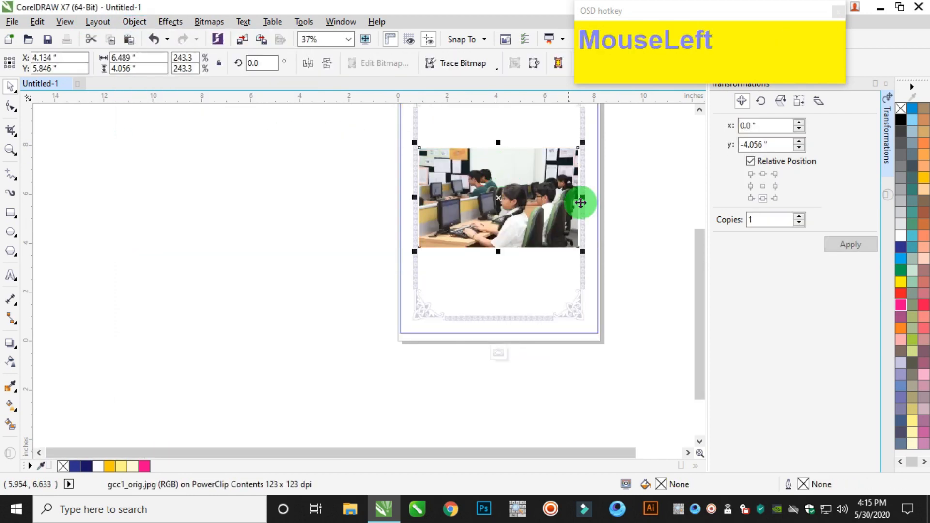
{"action": "left_click_drag", "start_coordinate": [583, 253], "coordinate": [606, 268]}
{"action": "left_click_drag", "start_coordinate": [494, 160], "coordinate": [496, 156]}
{"action": "left_click_drag", "start_coordinate": [484, 206], "coordinate": [485, 201]}
Fade the photo's lower edge with a linear transparency and convert the result to a bitmap.
{"action": "scroll", "coordinate": [499, 238], "scroll_direction": "up", "scroll_amount": 2}
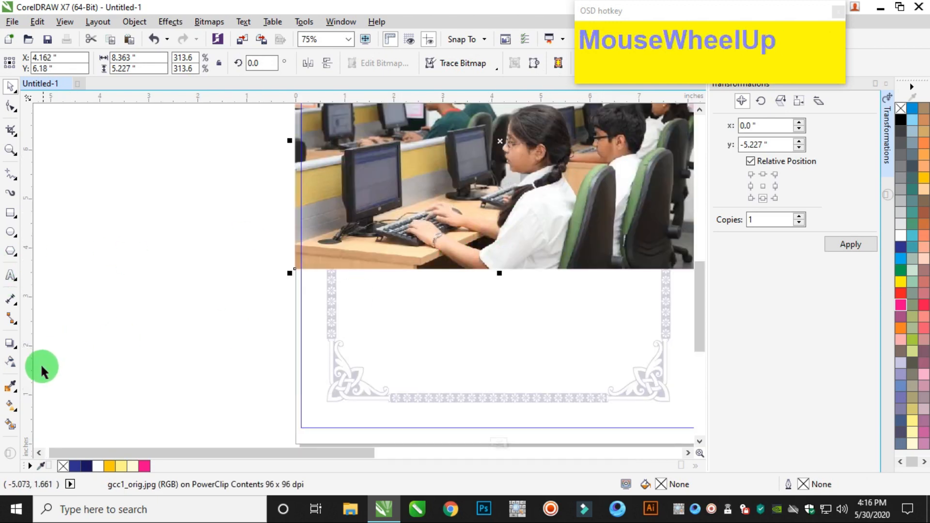
{"action": "left_click", "coordinate": [11, 361]}
{"action": "left_click", "coordinate": [500, 250]}
{"action": "mouse_move", "coordinate": [501, 251]}
{"action": "left_mouse_down"}
{"action": "mouse_move", "coordinate": [496, 280]}
{"action": "mouse_move", "coordinate": [494, 259]}
{"action": "mouse_move", "coordinate": [502, 260]}
{"action": "left_mouse_up"}
{"action": "scroll", "coordinate": [502, 259], "scroll_direction": "down", "scroll_amount": 3}
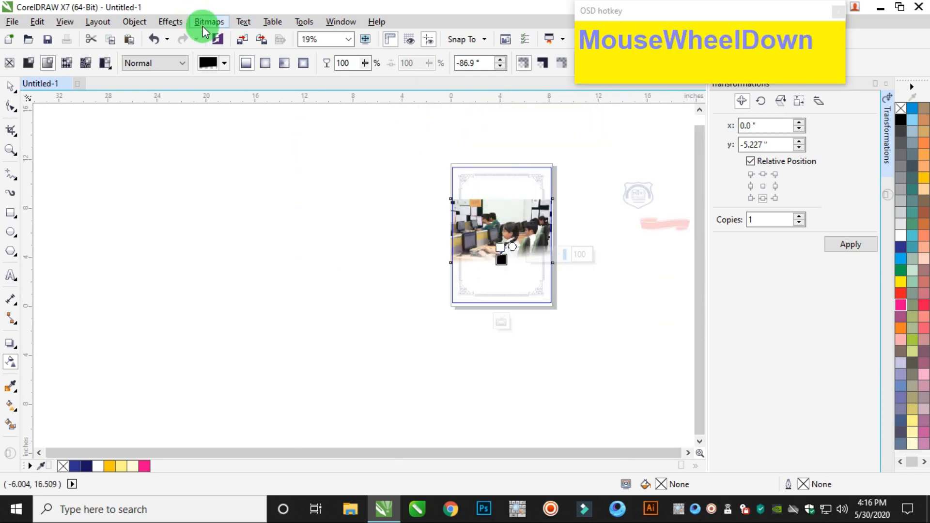
{"action": "left_click", "coordinate": [209, 22]}
{"action": "left_click", "coordinate": [258, 40]}
{"action": "left_click", "coordinate": [429, 320]}
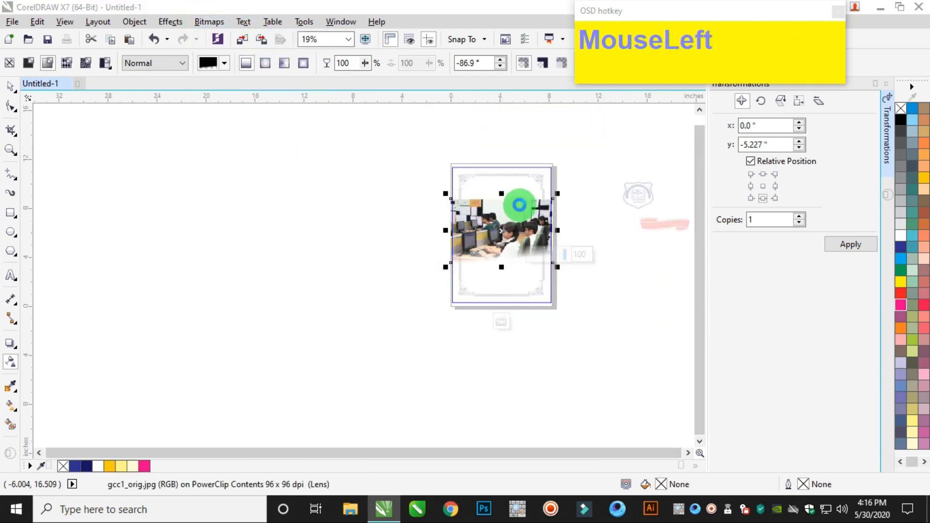
Fade the photo's upper edge with a short linear transparency and convert it to a bitmap again.
{"action": "scroll", "coordinate": [512, 200], "scroll_direction": "up", "scroll_amount": 4}
{"action": "left_click", "coordinate": [484, 202]}
{"action": "left_click_drag", "start_coordinate": [484, 201], "coordinate": [488, 268]}
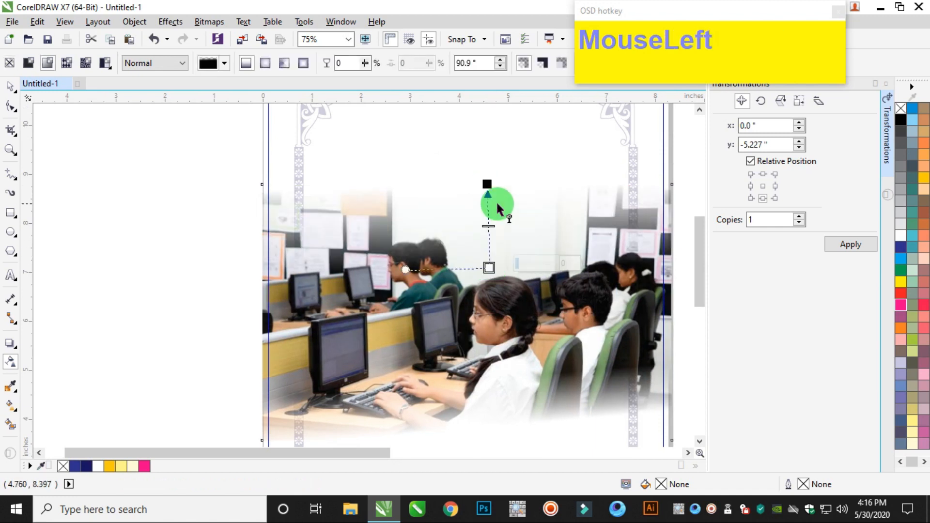
{"action": "left_click_drag", "start_coordinate": [487, 184], "coordinate": [488, 209]}
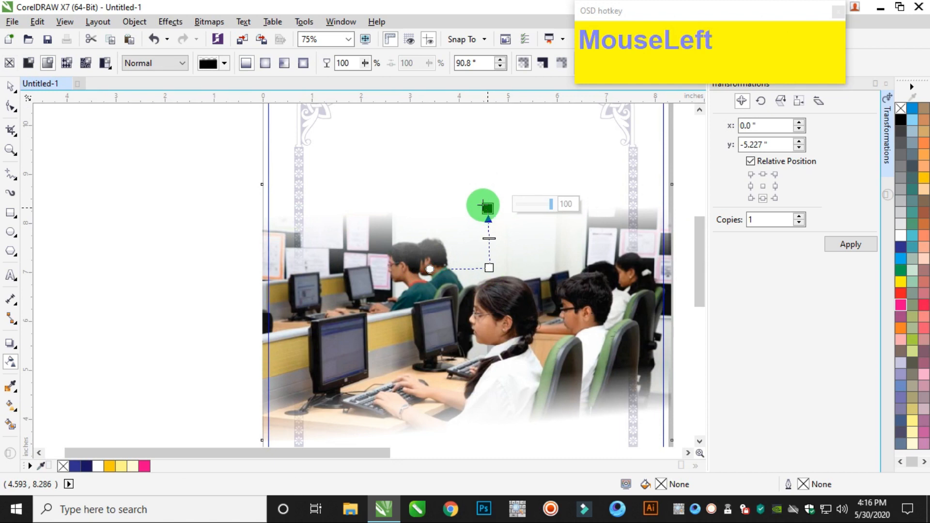
{"action": "left_click", "coordinate": [216, 21]}
{"action": "left_click", "coordinate": [228, 36]}
{"action": "left_click", "coordinate": [421, 324]}
Apply a uniform transparency of 63 to the classroom photo and finish editing the PowerClip.
{"action": "scroll", "coordinate": [417, 366], "scroll_direction": "down", "scroll_amount": 5}
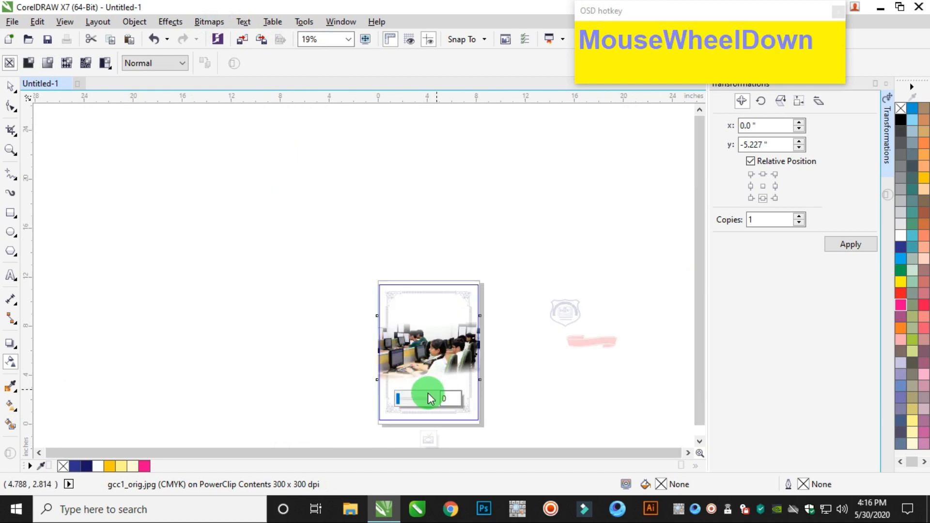
{"action": "left_click", "coordinate": [400, 400]}
{"action": "left_click_drag", "start_coordinate": [418, 400], "coordinate": [421, 399]}
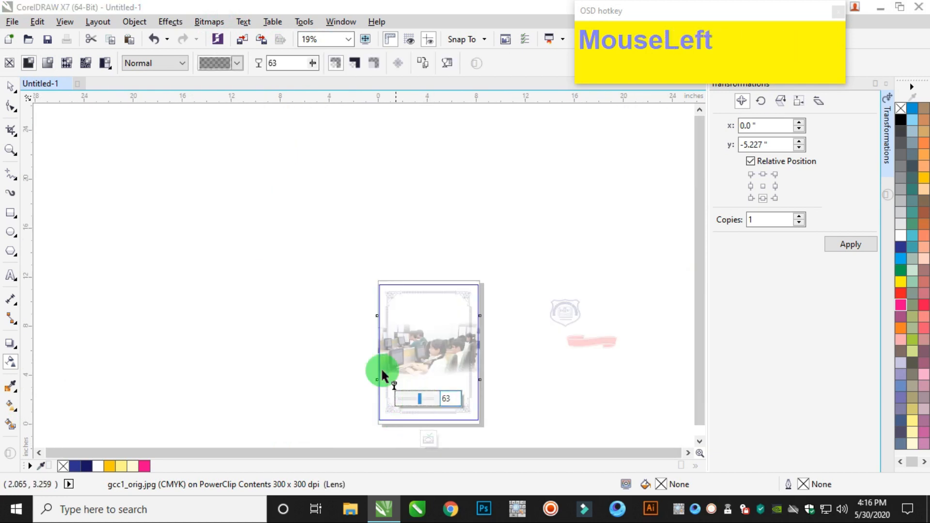
{"action": "left_click", "coordinate": [13, 90]}
{"action": "left_click", "coordinate": [489, 319], "text": "ctrl"}
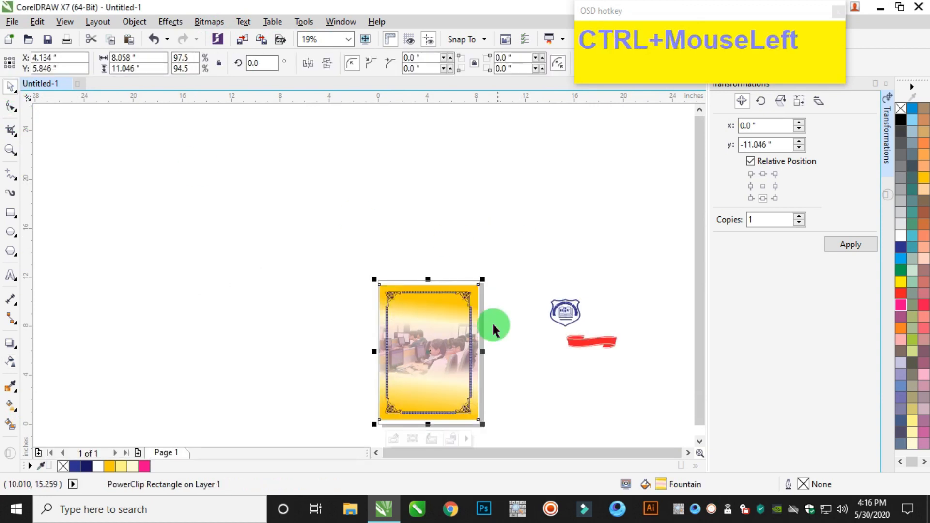
Select the background rectangle together with the flower border and send both to the back of the page.
{"action": "scroll", "coordinate": [438, 359], "scroll_direction": "up", "scroll_amount": 1}
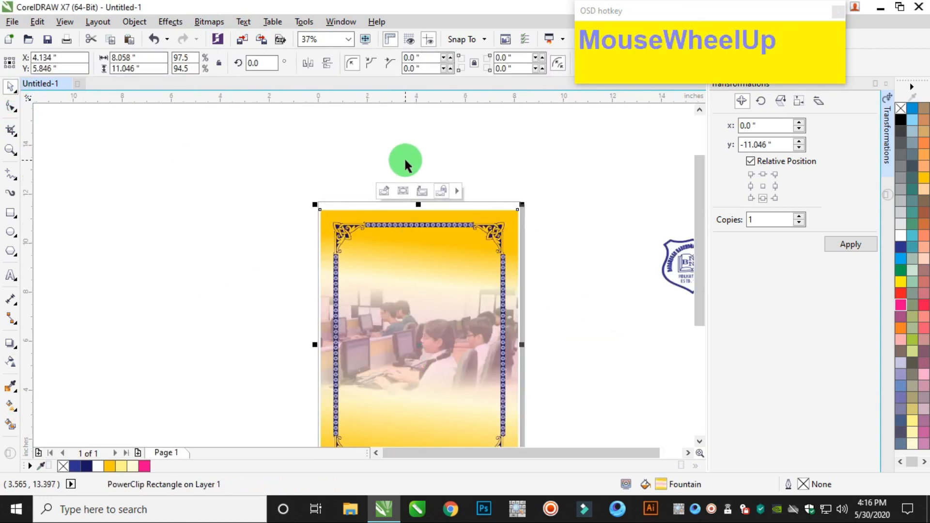
{"action": "left_click", "coordinate": [433, 195]}
{"action": "scroll", "coordinate": [399, 171], "scroll_direction": "down", "scroll_amount": 1}
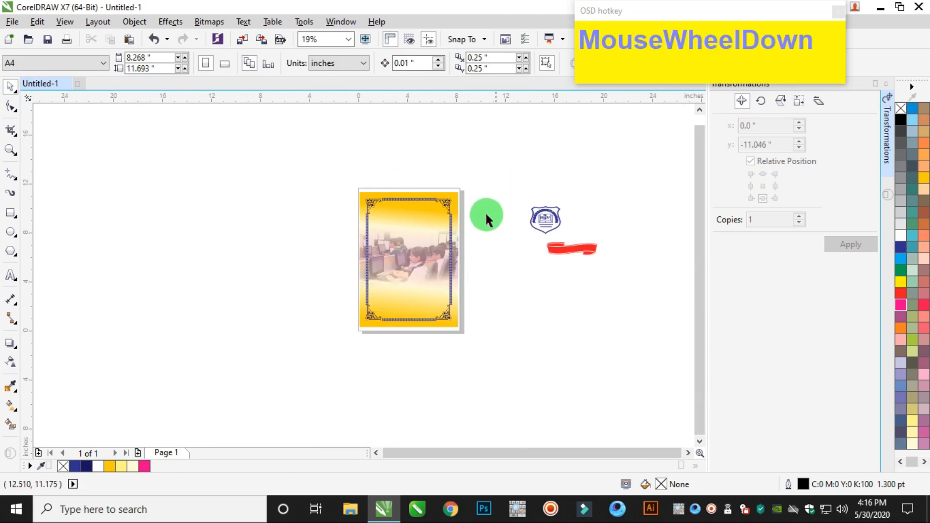
{"action": "scroll", "coordinate": [515, 179], "scroll_direction": "up", "scroll_amount": 1}
{"action": "left_click_drag", "start_coordinate": [141, 146], "coordinate": [431, 421]}
{"action": "key", "text": "ctrl+End"}
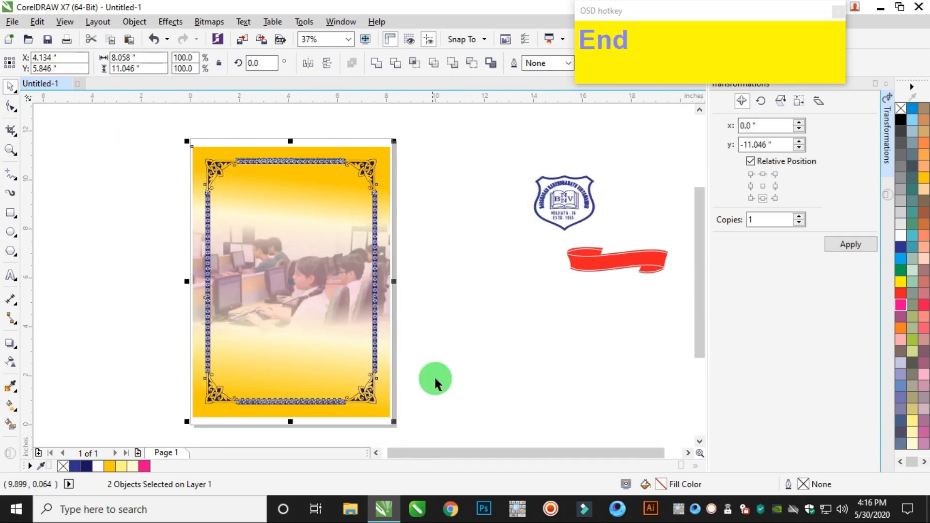
Move the blue school shield logo onto the page over the classroom photo and group its parts.
{"action": "left_click_drag", "start_coordinate": [622, 145], "coordinate": [280, 235]}
{"action": "scroll", "coordinate": [278, 231], "scroll_direction": "up", "scroll_amount": 2}
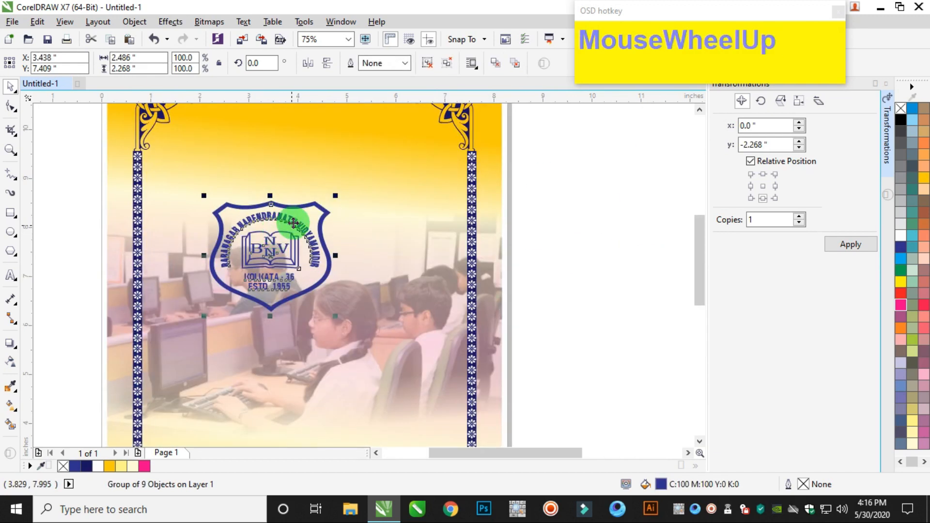
{"action": "key", "text": "ctrl+g"}
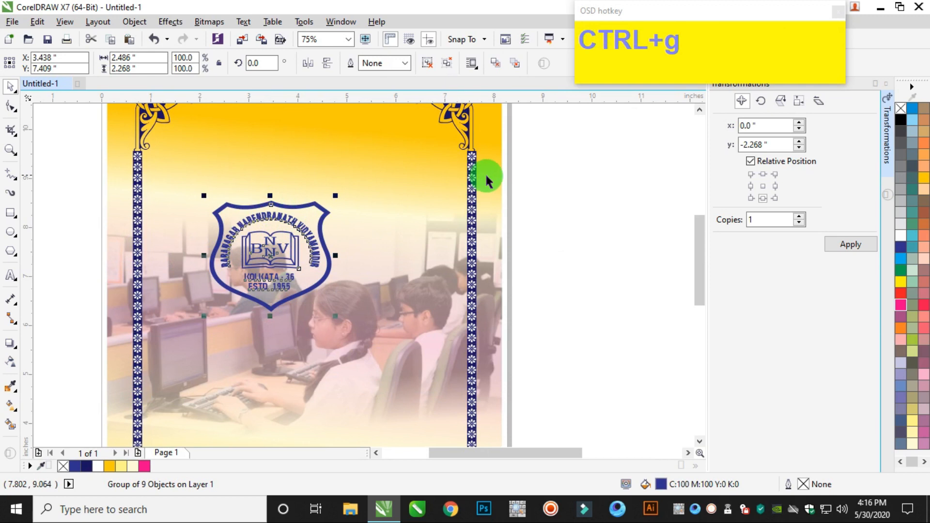
Centre the shield logo horizontally on the background rectangle and nudge it up about 0.08 inches.
{"action": "left_click", "coordinate": [491, 177], "text": "shift"}
{"action": "key", "text": "c"}
{"action": "left_click", "coordinate": [546, 184]}
{"action": "left_click", "coordinate": [305, 264]}
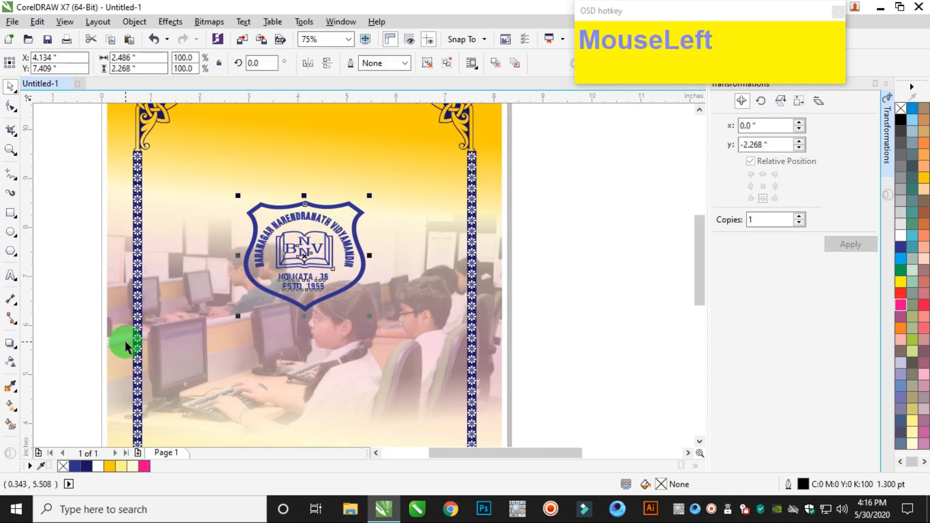
{"action": "key", "text": "Up"}
{"action": "key", "text": "Up"}
{"action": "key", "text": "Up"}
{"action": "key", "text": "Up"}
Start an artistic text line reading BARANAGAR in the empty area beside the page and collapse the Transformations docker.
{"action": "left_click", "coordinate": [11, 275]}
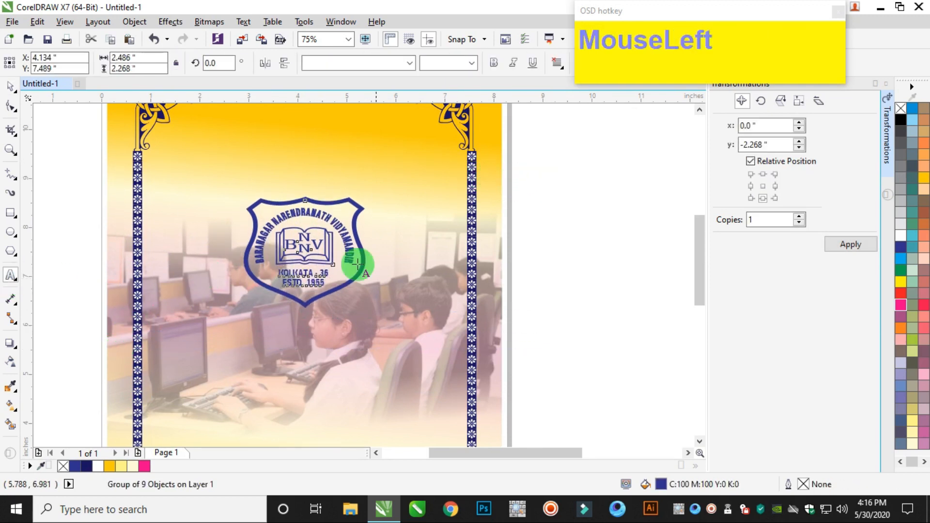
{"action": "scroll", "coordinate": [563, 363], "scroll_direction": "up", "scroll_amount": 2}
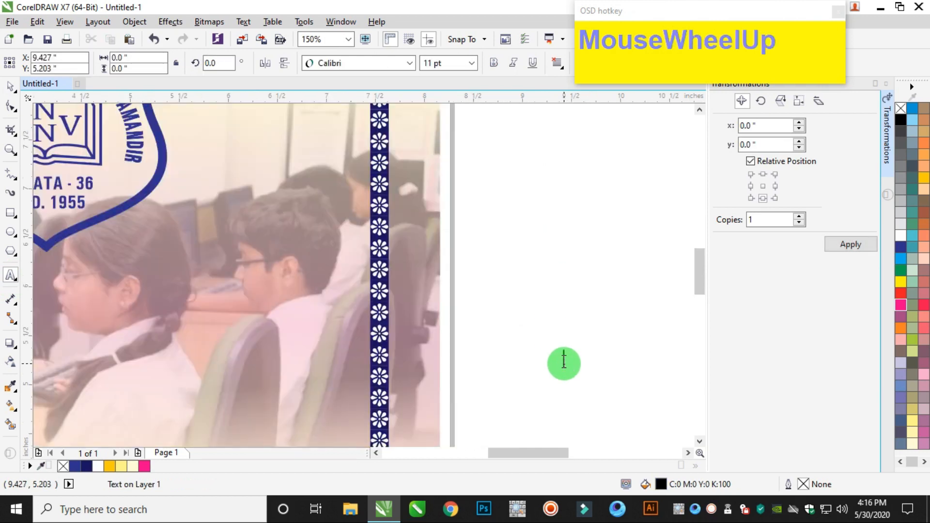
{"action": "left_click", "coordinate": [564, 364]}
{"action": "type", "text": "BARANAG"}
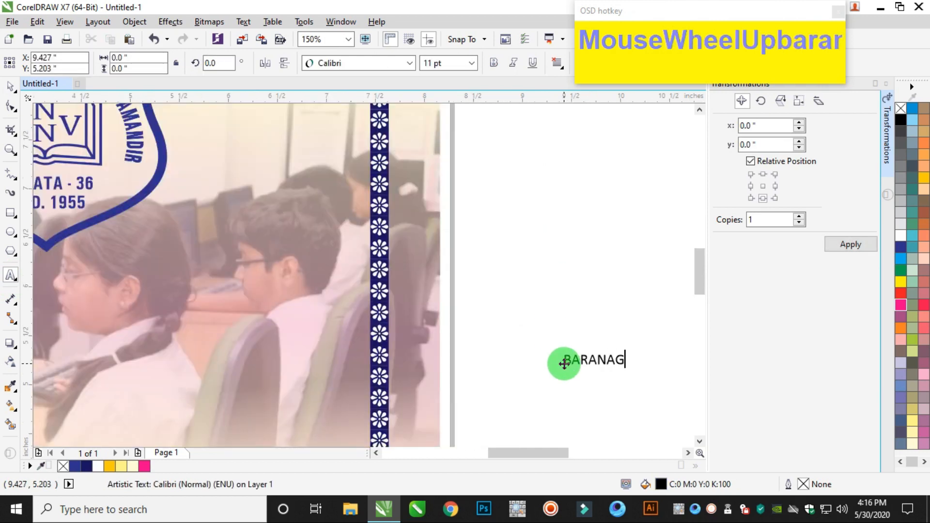
{"action": "type", "text": "AR"}
{"action": "left_click", "coordinate": [889, 88]}
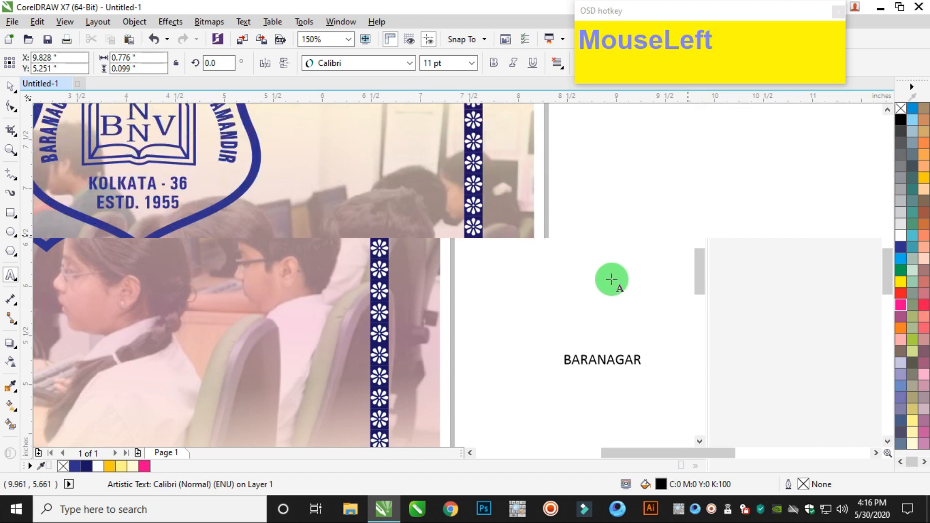
Extend the artistic text line to read BARANAGAR NARENDRANATH VIDYAMANDIR.
{"action": "key", "text": "ctrl+a"}
{"action": "key", "text": "Right"}
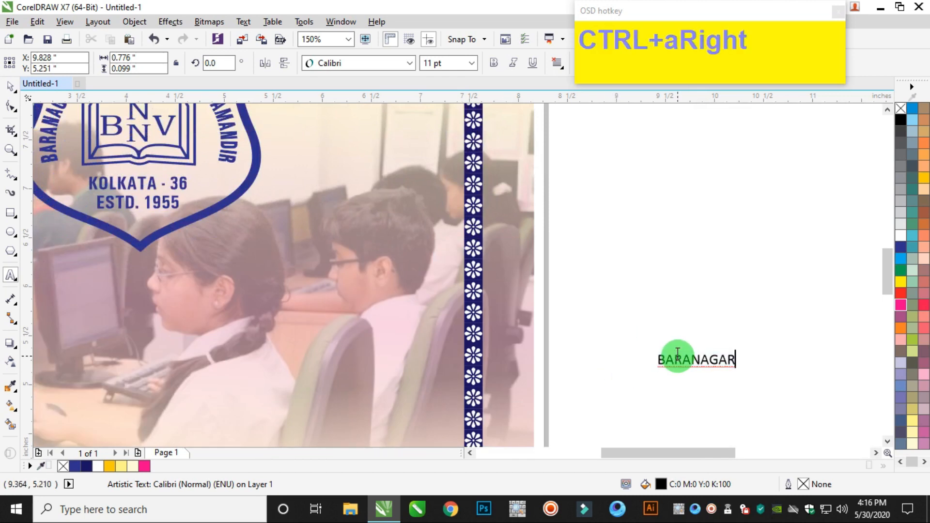
{"action": "key", "text": "Right"}
{"action": "key", "text": "Right"}
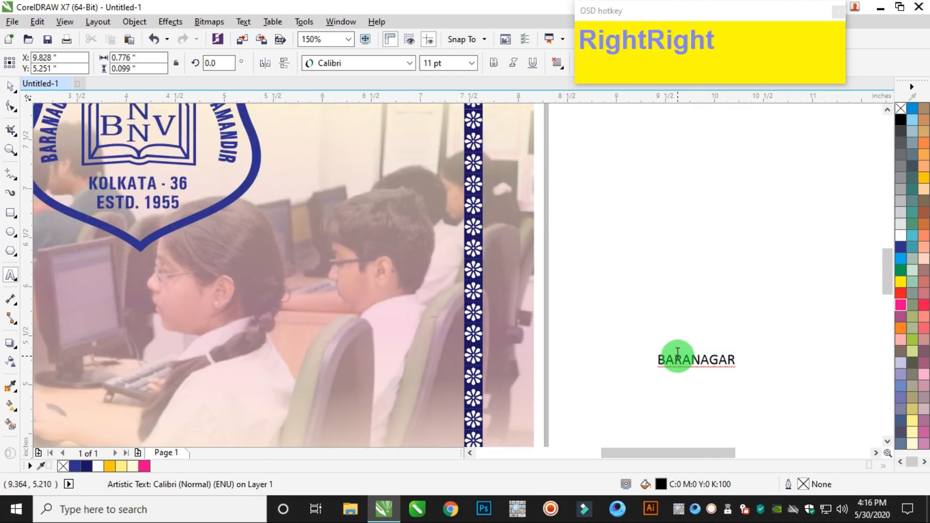
{"action": "type", "text": "NARENDRANATH VI"}
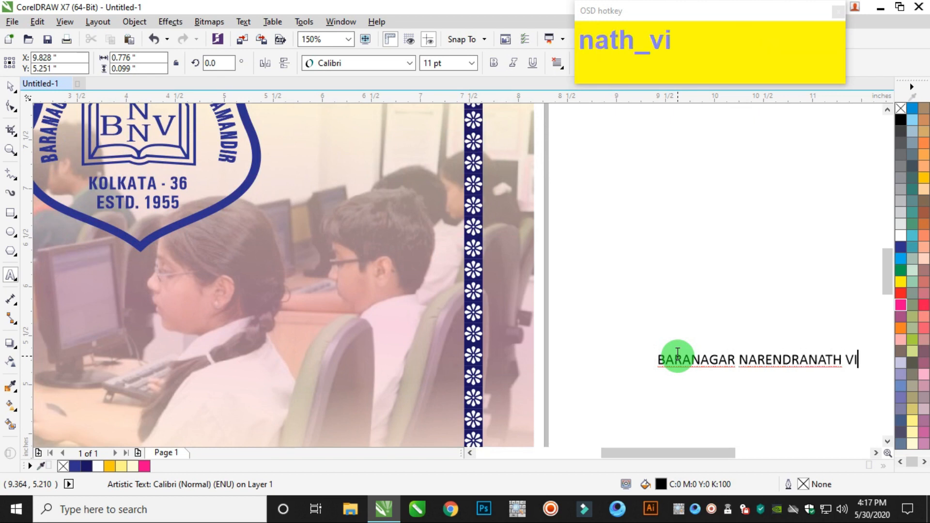
{"action": "type", "text": "DYAMANDIR"}
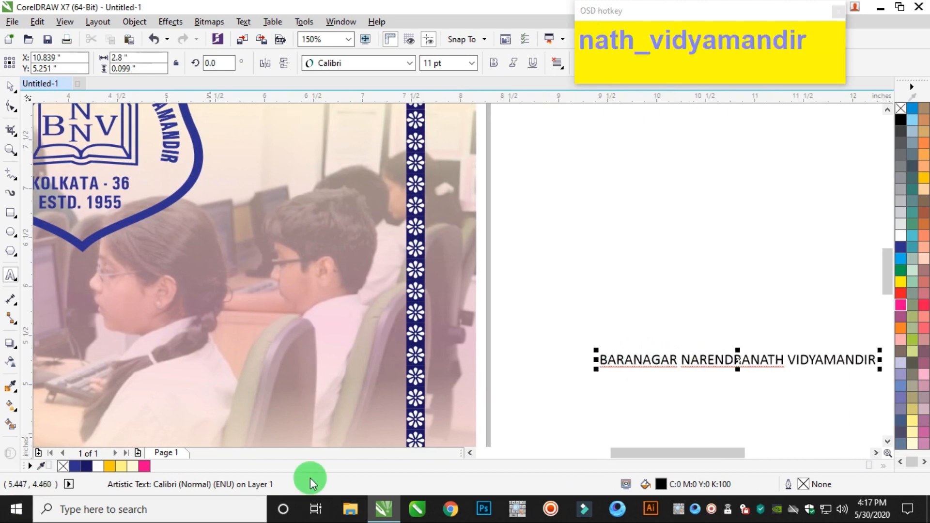
Set the school name text to the Univers Condensed font in bold.
{"action": "left_click", "coordinate": [339, 63]}
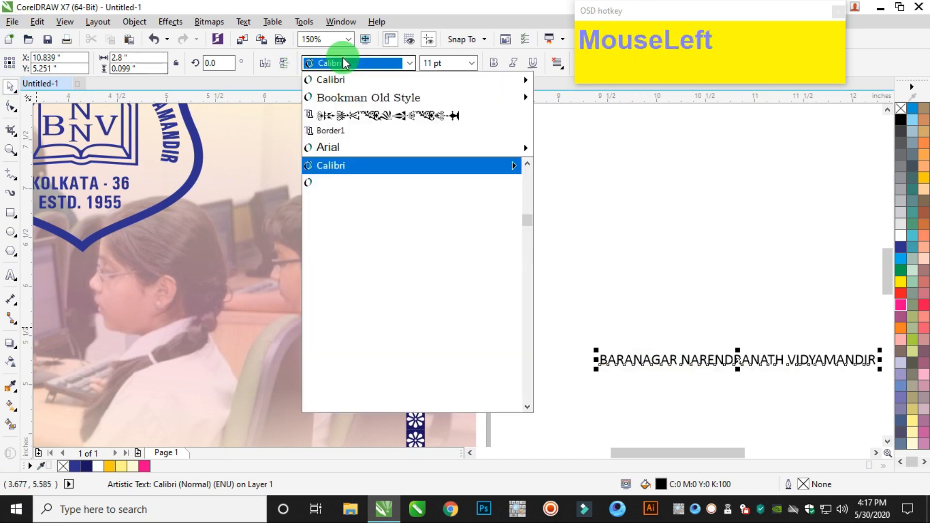
{"action": "type", "text": "uni"}
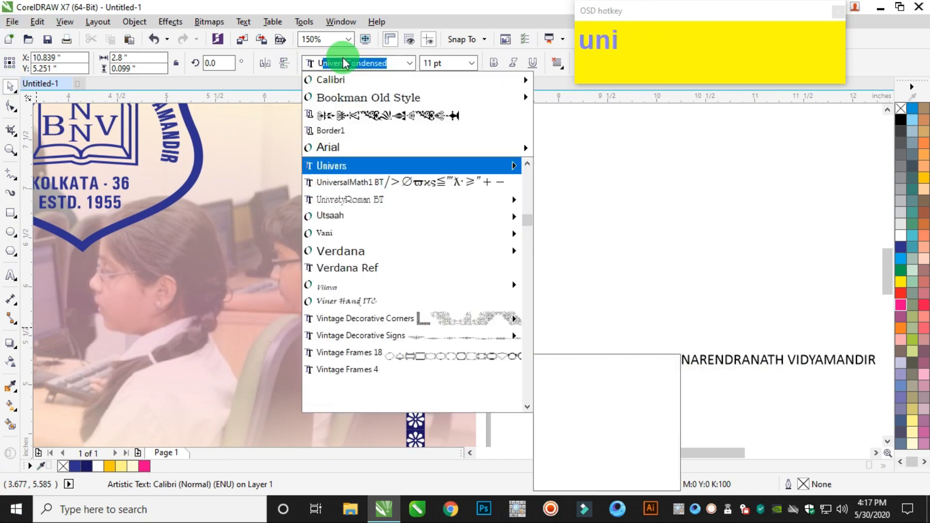
{"action": "key", "text": "Return"}
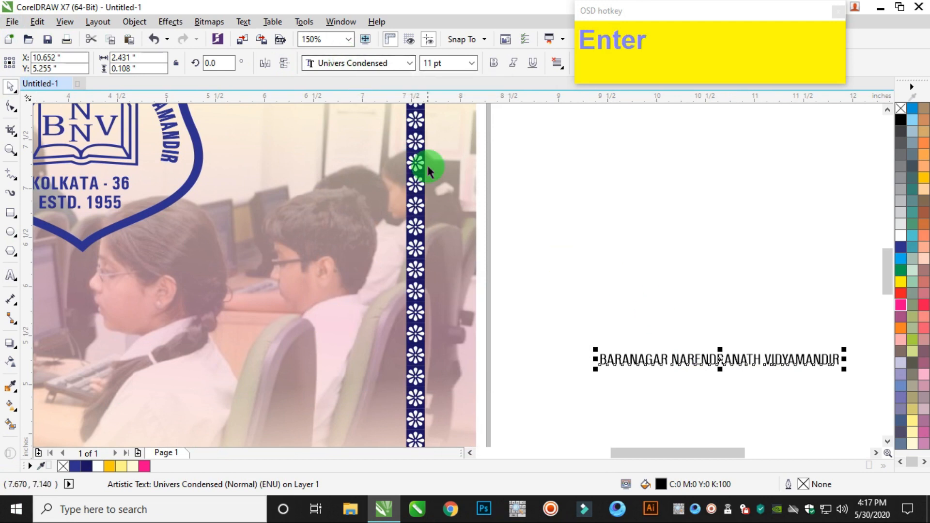
{"action": "left_click", "coordinate": [494, 62]}
Enlarge the school name to about 61.8 pt and place it across the lower part of the page.
{"action": "left_click_drag", "start_coordinate": [595, 350], "coordinate": [263, 330]}
{"action": "scroll", "coordinate": [593, 323], "scroll_direction": "down", "scroll_amount": 2}
{"action": "left_click_drag", "start_coordinate": [591, 343], "coordinate": [378, 262]}
{"action": "left_click_drag", "start_coordinate": [520, 270], "coordinate": [591, 307]}
{"action": "left_click_drag", "start_coordinate": [374, 238], "coordinate": [376, 235]}
{"action": "left_click_drag", "start_coordinate": [596, 257], "coordinate": [557, 342]}
{"action": "scroll", "coordinate": [588, 257], "scroll_direction": "down", "scroll_amount": 2}
Draw a circle about 5.33 inches in diameter around the shield logo and centre it horizontally on the background rectangle.
{"action": "left_click", "coordinate": [14, 251]}
{"action": "left_click", "coordinate": [11, 233]}
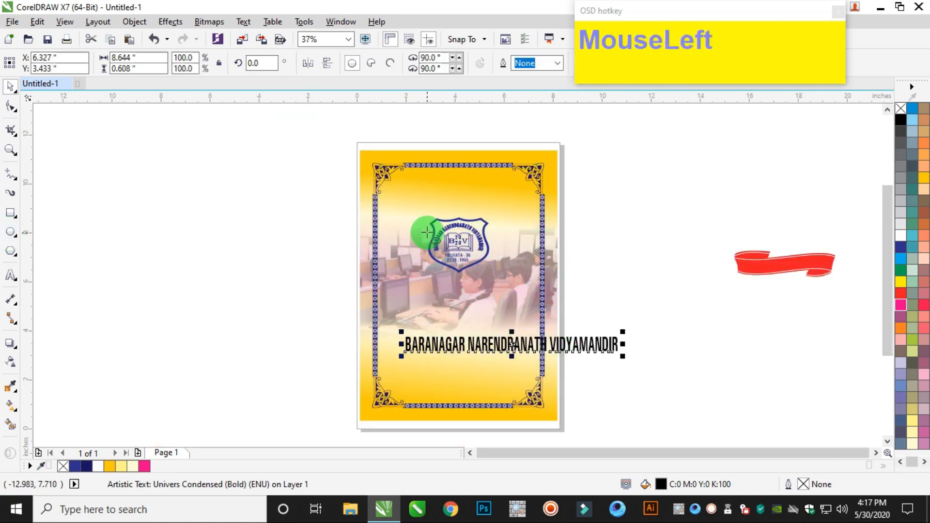
{"action": "left_click_drag", "start_coordinate": [399, 193], "coordinate": [522, 328]}
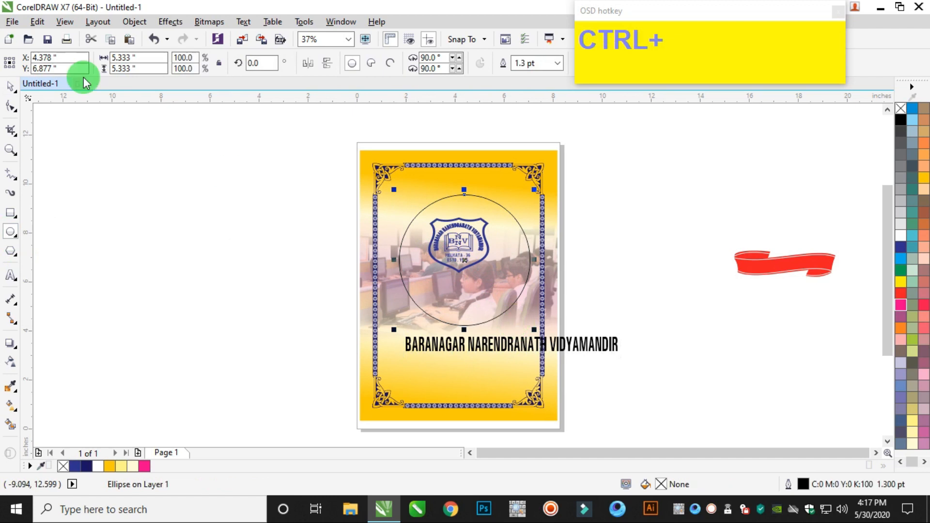
{"action": "left_click", "coordinate": [11, 86]}
{"action": "left_click", "coordinate": [555, 158], "text": "shift"}
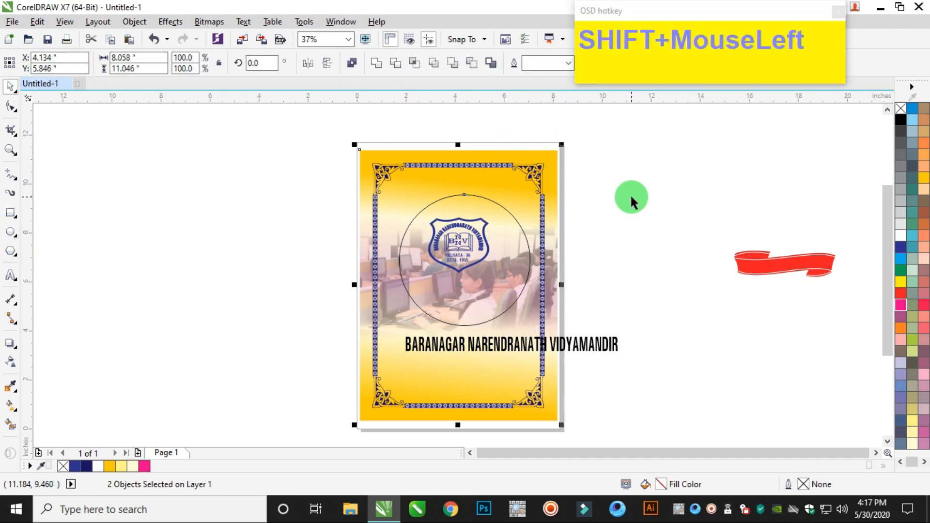
{"action": "left_click", "coordinate": [589, 317]}
Widen the letter spacing of the school name slightly with the Shape tool, to a text width of about 8.8 inches.
{"action": "left_click", "coordinate": [583, 338]}
{"action": "scroll", "coordinate": [543, 348], "scroll_direction": "up", "scroll_amount": 2}
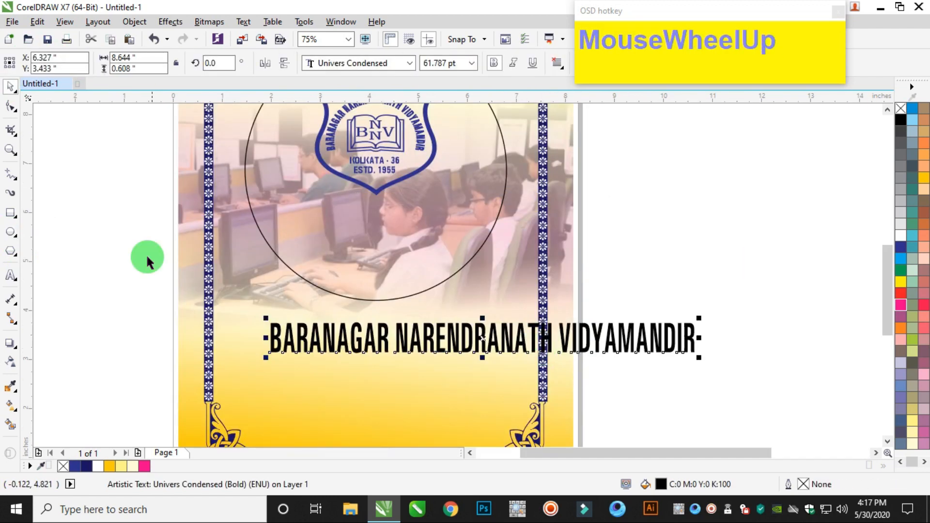
{"action": "left_click", "coordinate": [11, 107]}
{"action": "left_click_drag", "start_coordinate": [697, 357], "coordinate": [702, 356]}
{"action": "left_click", "coordinate": [12, 88]}
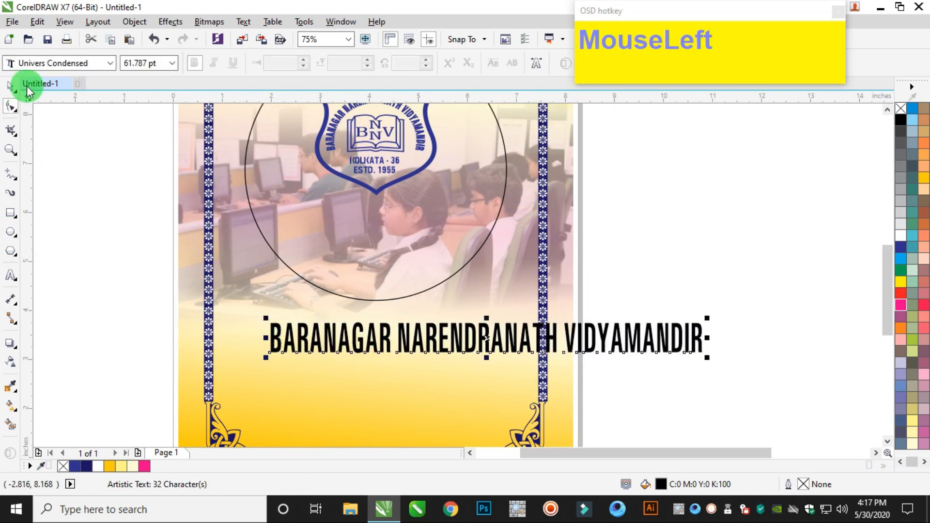
Change the school name's font to Arial MT Black and narrow the text line horizontally.
{"action": "left_click", "coordinate": [347, 62]}
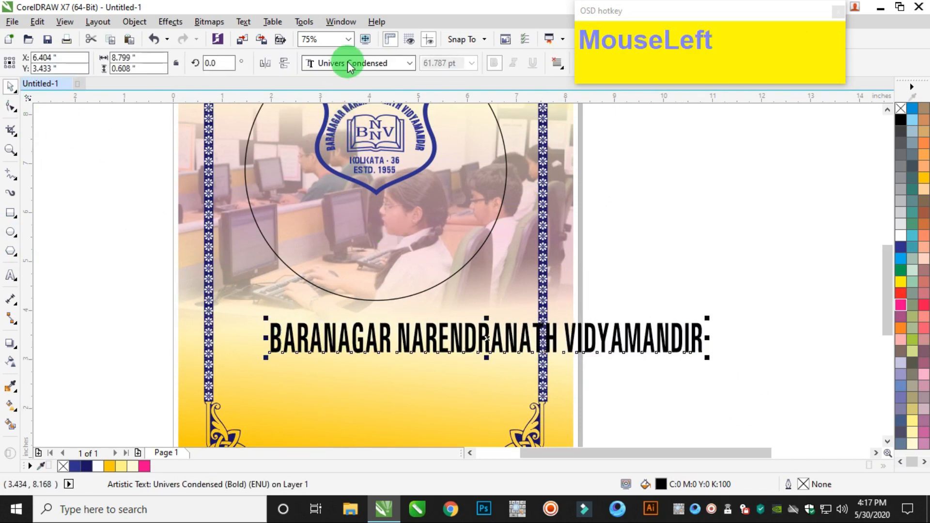
{"action": "type", "text": "arial"}
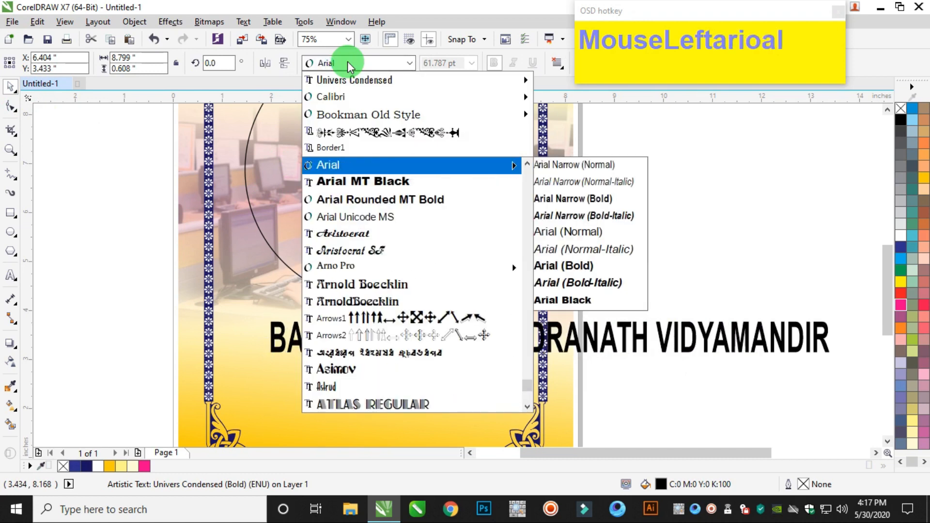
{"action": "key", "text": "Down"}
{"action": "key", "text": "Return"}
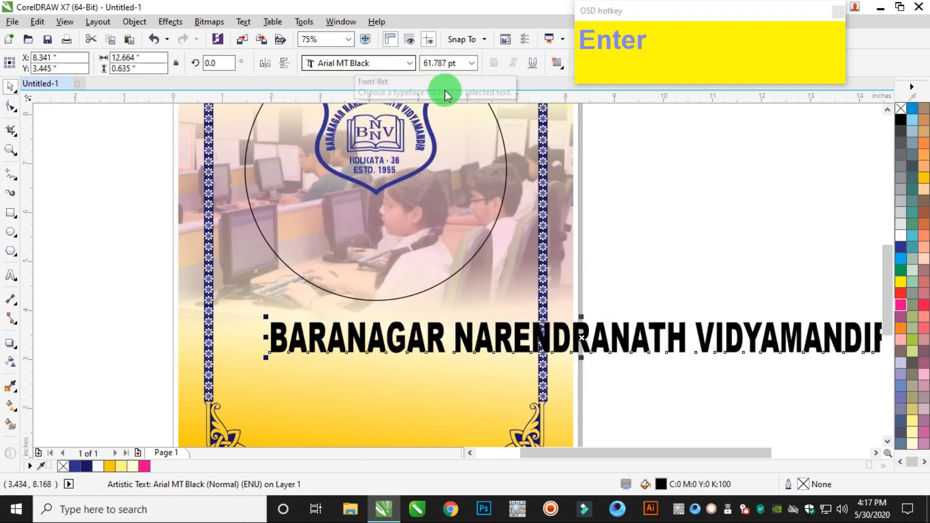
{"action": "scroll", "coordinate": [774, 351], "scroll_direction": "down", "scroll_amount": 3}
{"action": "left_click_drag", "start_coordinate": [840, 343], "coordinate": [817, 348]}
Select the circle together with the school name and fit the text to the circle path.
{"action": "left_click", "coordinate": [595, 198], "text": "shift"}
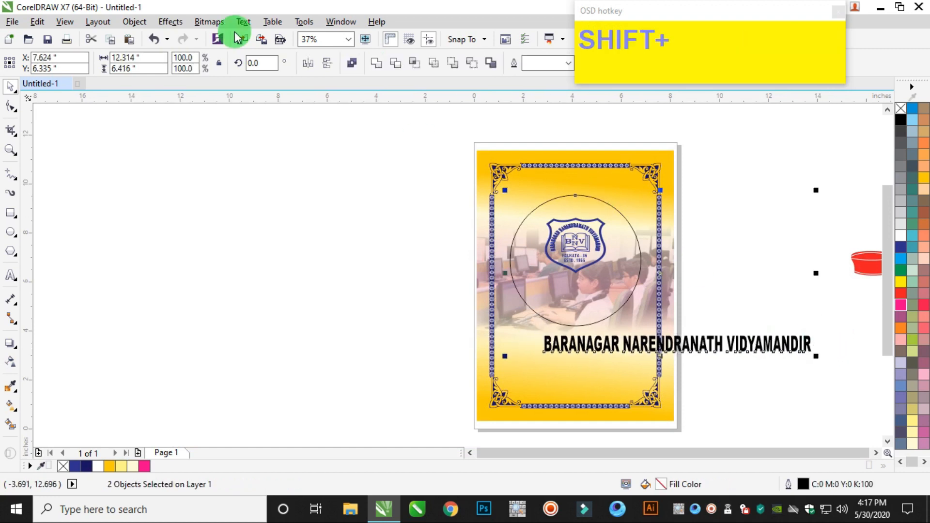
{"action": "left_click", "coordinate": [244, 22]}
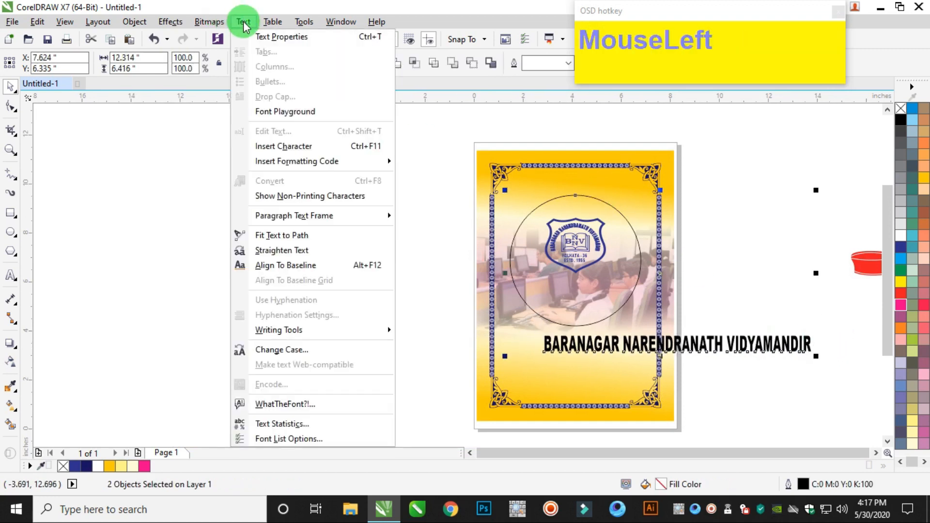
{"action": "left_click", "coordinate": [280, 236]}
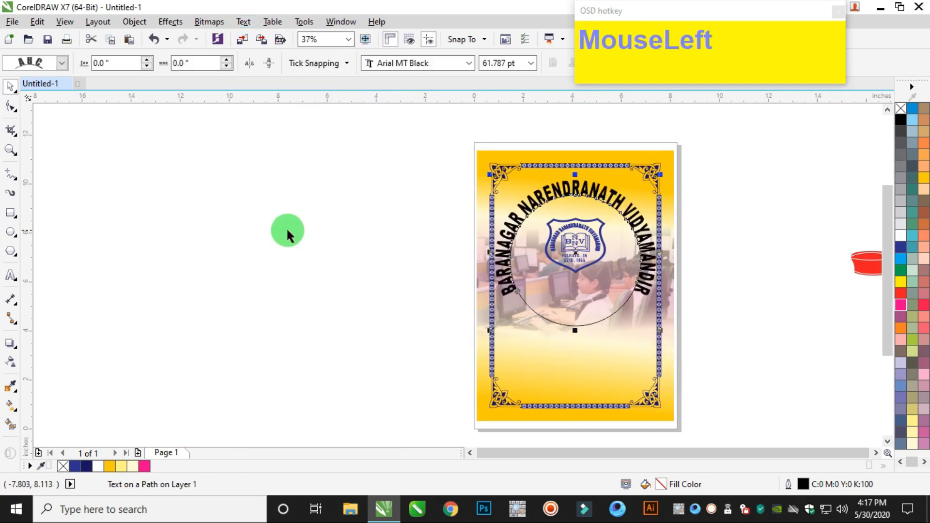
Break the curved text apart from its path and delete the guide circle.
{"action": "left_click_drag", "start_coordinate": [134, 21], "coordinate": [174, 226]}
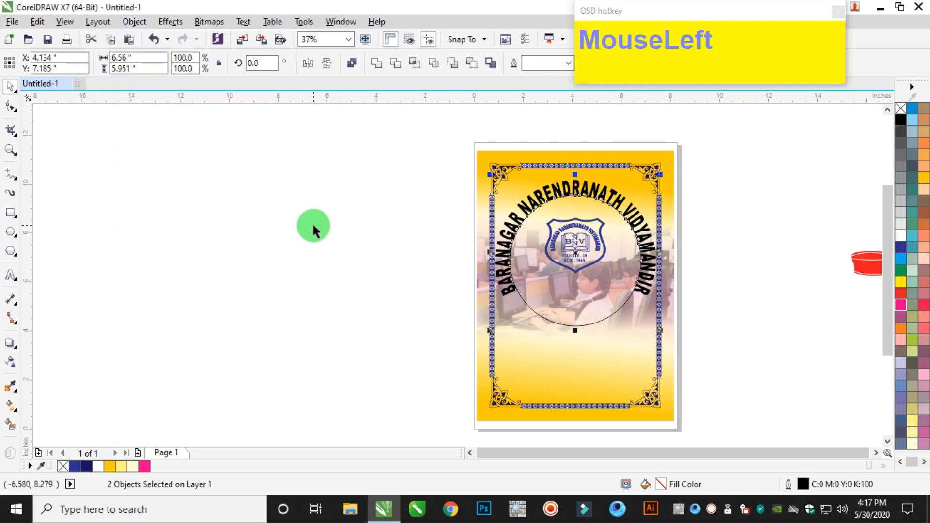
{"action": "left_click", "coordinate": [311, 226]}
{"action": "left_click", "coordinate": [617, 314]}
{"action": "key", "text": "Delete"}
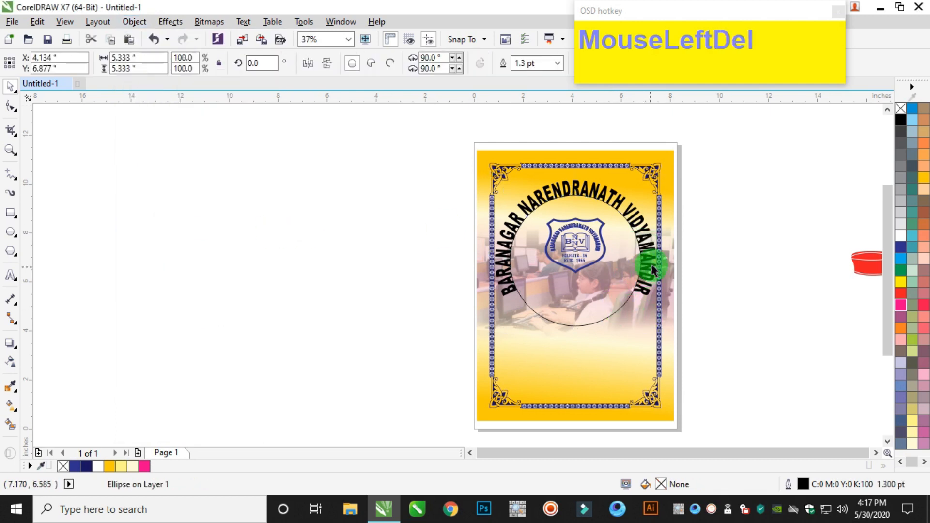
Scale the arched school name down to about 56.4 pt, roughly 6 inches wide.
{"action": "scroll", "coordinate": [659, 227], "scroll_direction": "up", "scroll_amount": 2}
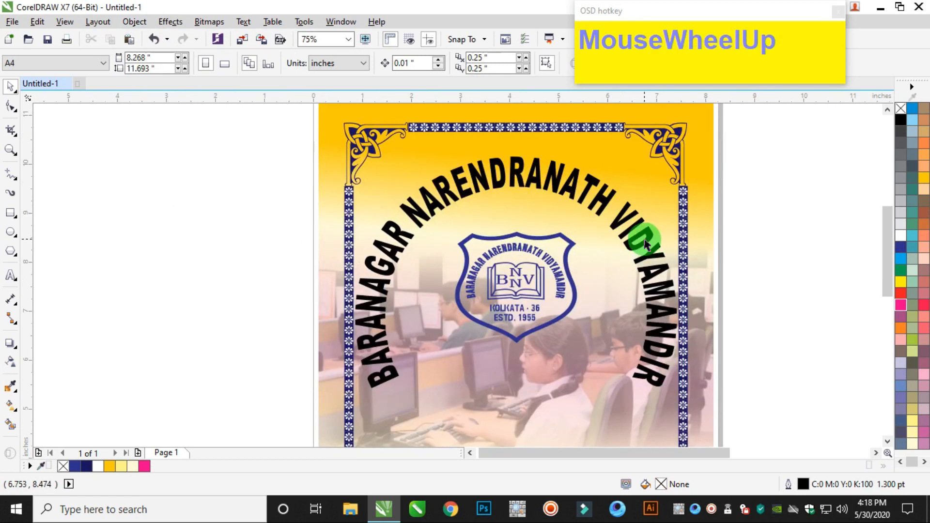
{"action": "left_click", "coordinate": [646, 243]}
{"action": "left_click", "coordinate": [683, 379]}
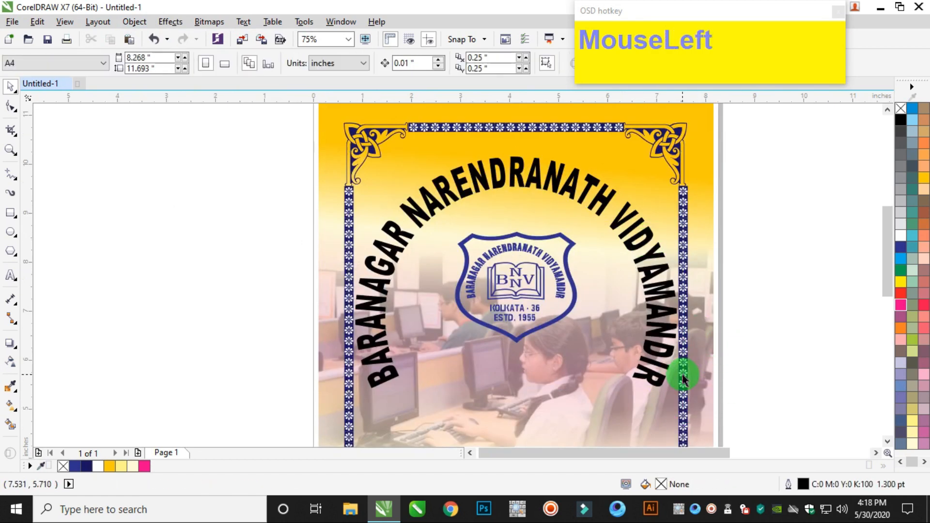
{"action": "left_click", "coordinate": [661, 376]}
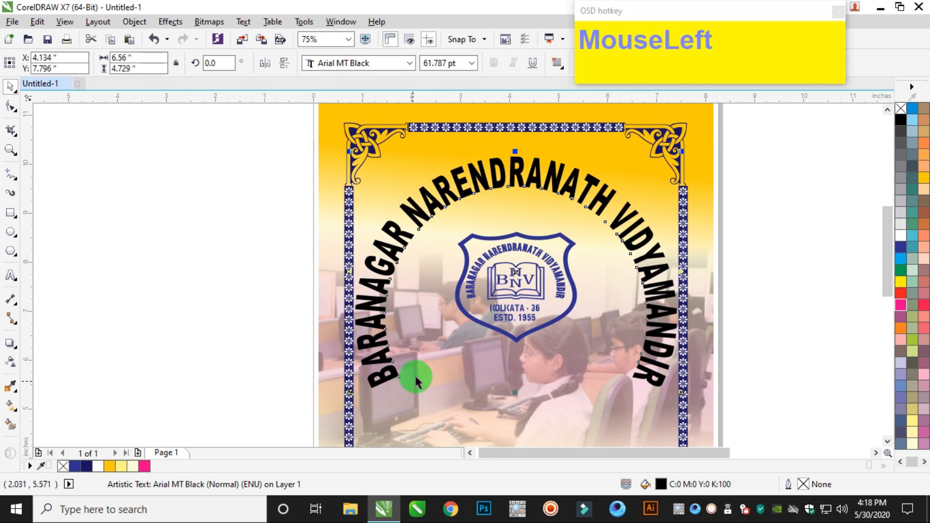
{"action": "scroll", "coordinate": [728, 426], "scroll_direction": "down", "scroll_amount": 2}
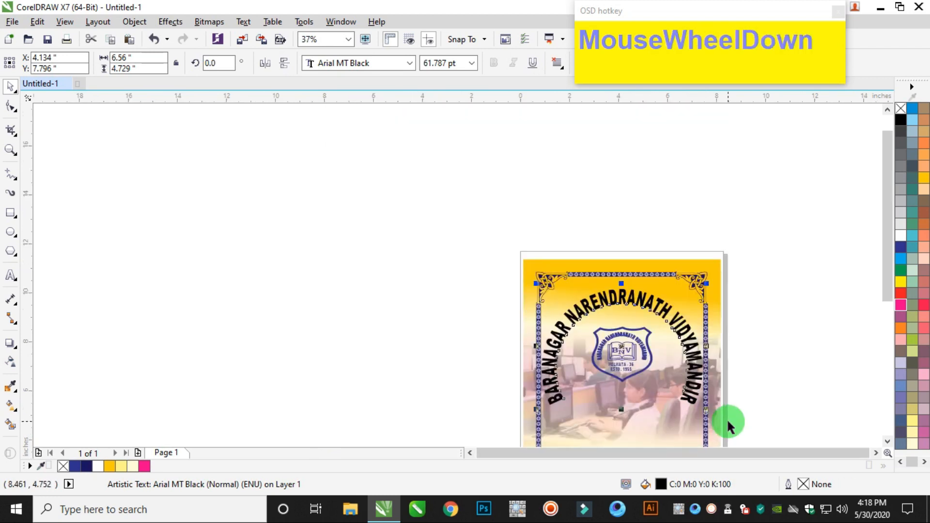
{"action": "left_click", "coordinate": [751, 295]}
{"action": "left_click", "coordinate": [653, 305]}
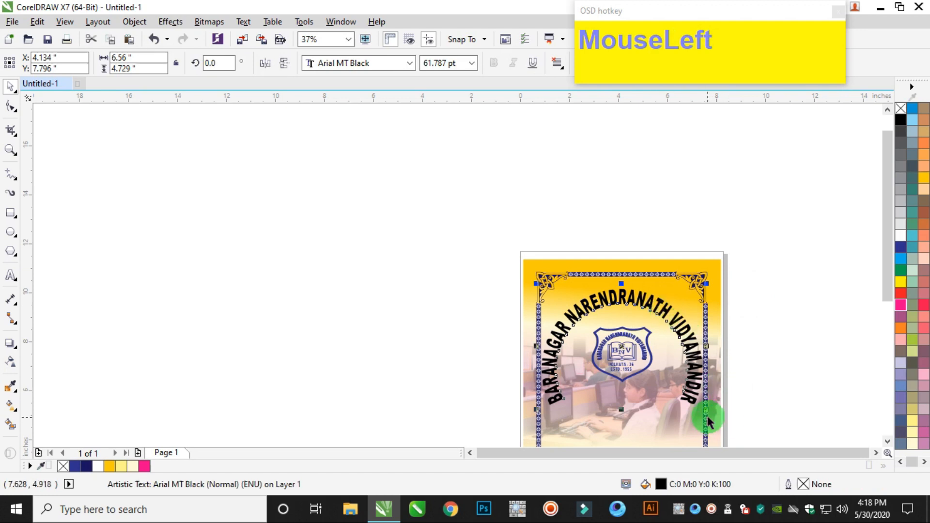
{"action": "left_click_drag", "start_coordinate": [708, 409], "coordinate": [671, 396]}
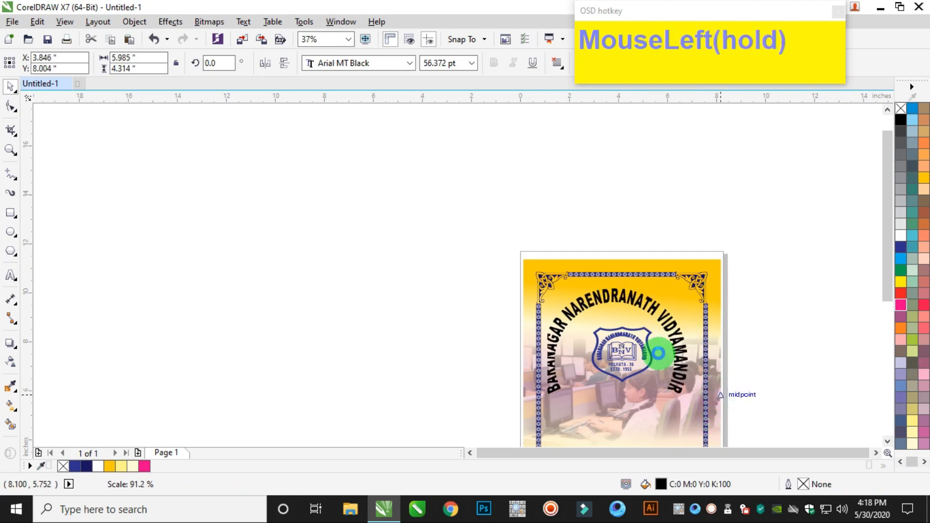
{"action": "scroll", "coordinate": [659, 326], "scroll_direction": "up", "scroll_amount": 2}
{"action": "scroll", "coordinate": [668, 297], "scroll_direction": "down", "scroll_amount": 2}
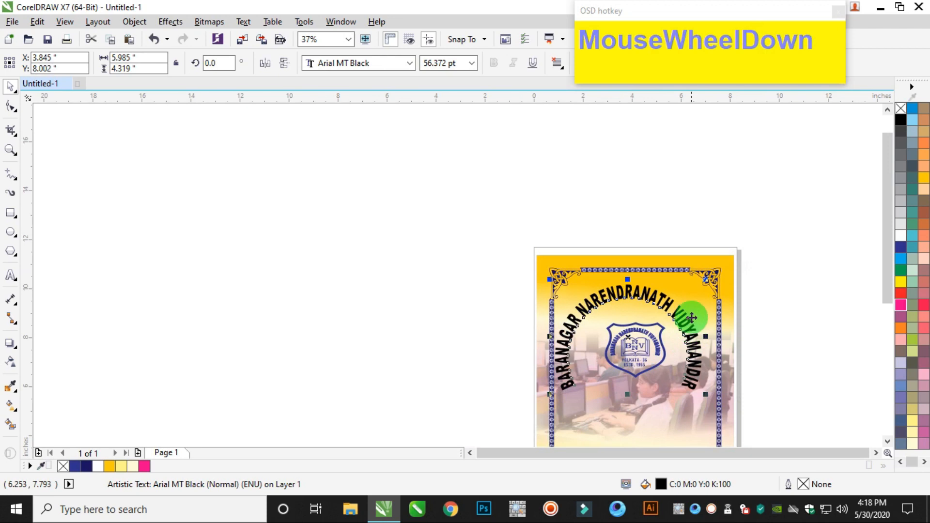
Move the arched school name up around the shield logo and centre it horizontally on the flower border.
{"action": "left_click_drag", "start_coordinate": [667, 299], "coordinate": [674, 296]}
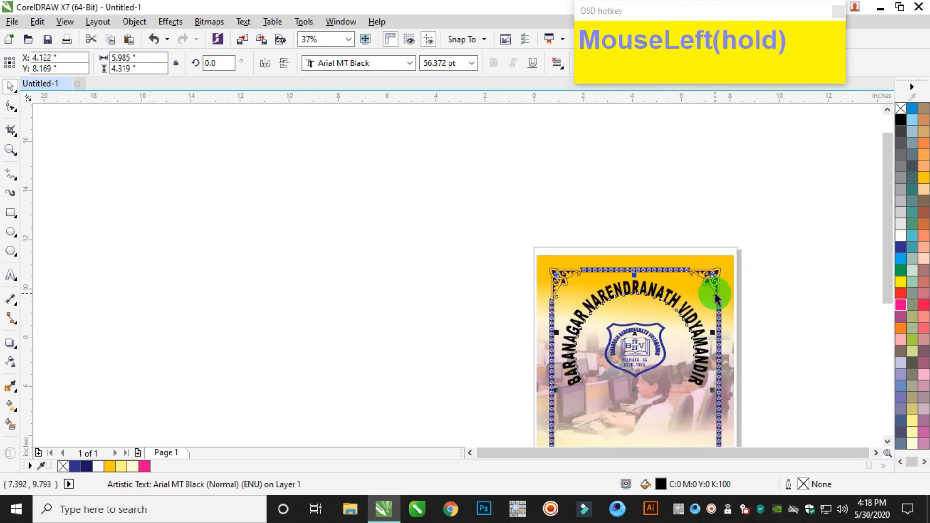
{"action": "left_click", "coordinate": [719, 298], "text": "shift"}
{"action": "key", "text": "shift+c"}
{"action": "left_click", "coordinate": [768, 305]}
Fill the arched school name with dark red, C0 M100 Y100 K50.
{"action": "scroll", "coordinate": [684, 346], "scroll_direction": "up", "scroll_amount": 2}
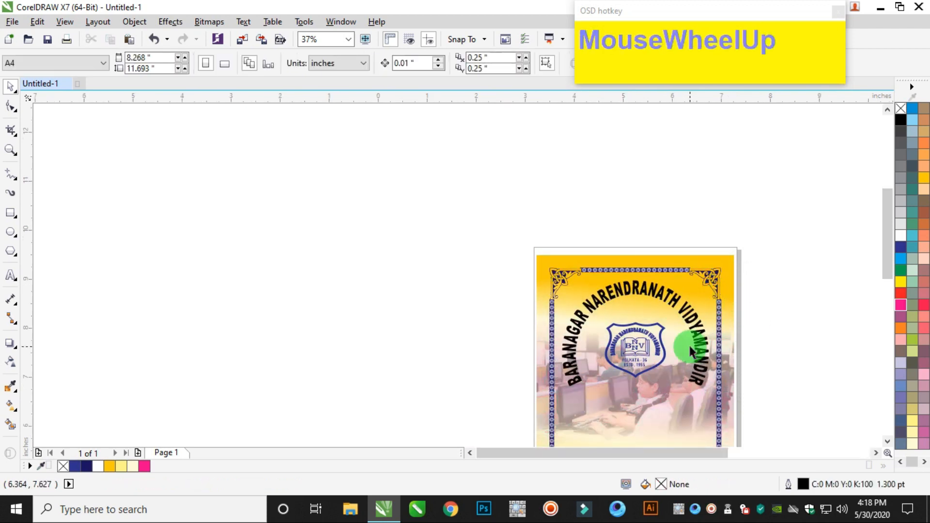
{"action": "left_click", "coordinate": [648, 243]}
{"action": "left_click", "coordinate": [897, 294]}
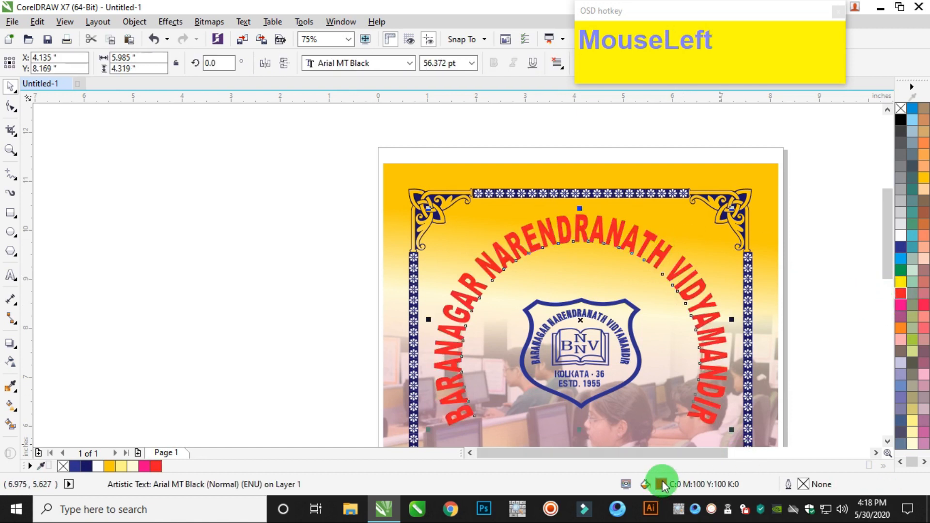
{"action": "double_click", "coordinate": [662, 482]}
{"action": "double_click", "coordinate": [602, 264]}
{"action": "type", "text": "50"}
{"action": "key", "text": "Tab"}
{"action": "key", "text": "Return"}
{"action": "scroll", "coordinate": [558, 279], "scroll_direction": "down", "scroll_amount": 1}
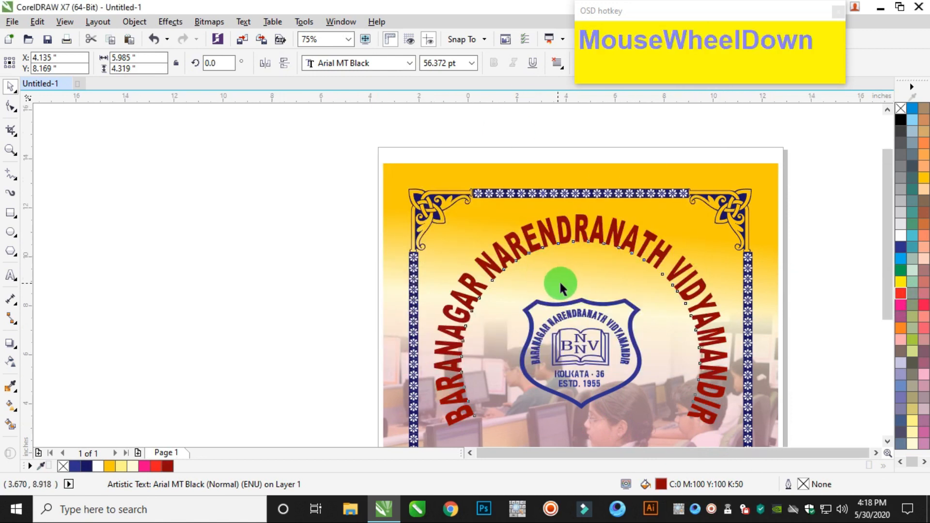
Enlarge the shield logo about its centre to about 2.95 by 2.69 inches and nudge it up inside the arched name.
{"action": "left_click", "coordinate": [640, 308]}
{"action": "left_click_drag", "start_coordinate": [705, 268], "coordinate": [506, 361]}
{"action": "scroll", "coordinate": [586, 320], "scroll_direction": "up", "scroll_amount": 1}
{"action": "mouse_move", "coordinate": [621, 253]}
{"action": "left_mouse_down"}
{"action": "mouse_move", "coordinate": [613, 249]}
{"action": "mouse_move", "coordinate": [634, 242]}
{"action": "left_mouse_up"}
{"action": "key", "text": "shift+Up"}
{"action": "key", "text": "shift+Up"}
{"action": "key", "text": "shift+Up"}
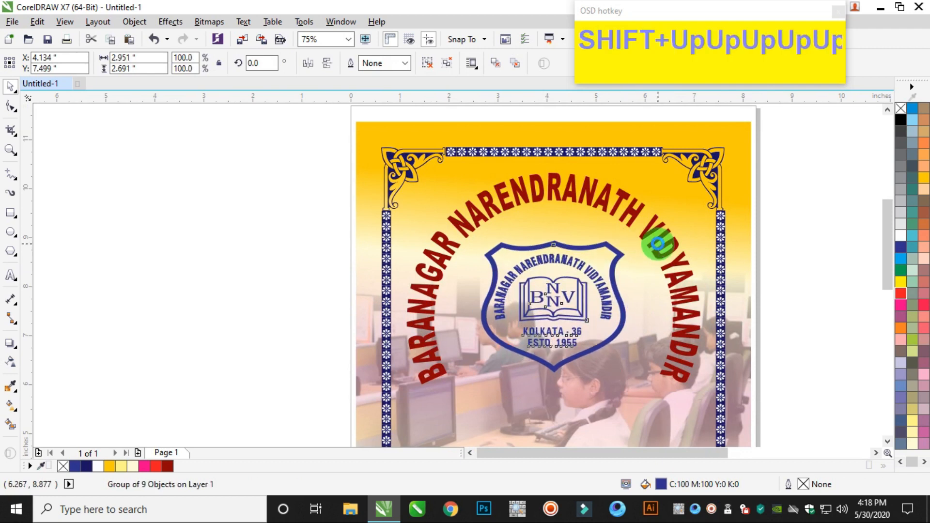
{"action": "left_click", "coordinate": [764, 183]}
Recolour the red ribbon banner to dark red, C0 M100 Y100 K50, and move it onto the page below the shield logo.
{"action": "scroll", "coordinate": [736, 224], "scroll_direction": "down", "scroll_amount": 2}
{"action": "left_click", "coordinate": [875, 452]}
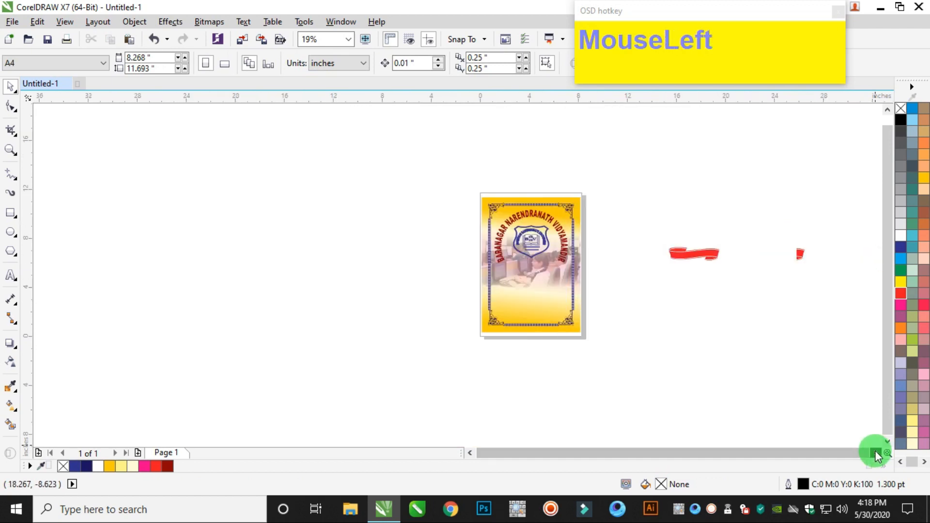
{"action": "scroll", "coordinate": [720, 251], "scroll_direction": "up", "scroll_amount": 1}
{"action": "left_click", "coordinate": [720, 251]}
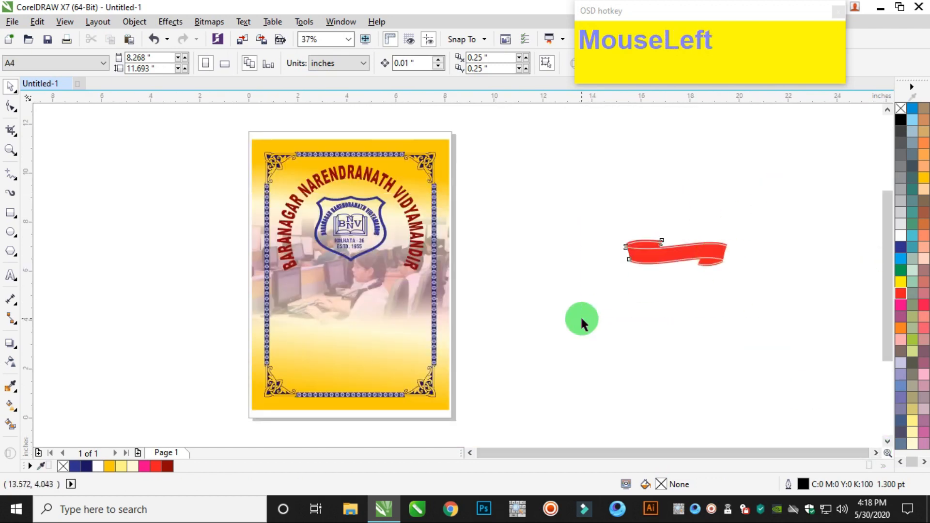
{"action": "left_click", "coordinate": [167, 465]}
{"action": "left_click_drag", "start_coordinate": [635, 254], "coordinate": [311, 301]}
{"action": "scroll", "coordinate": [350, 264], "scroll_direction": "up", "scroll_amount": 1}
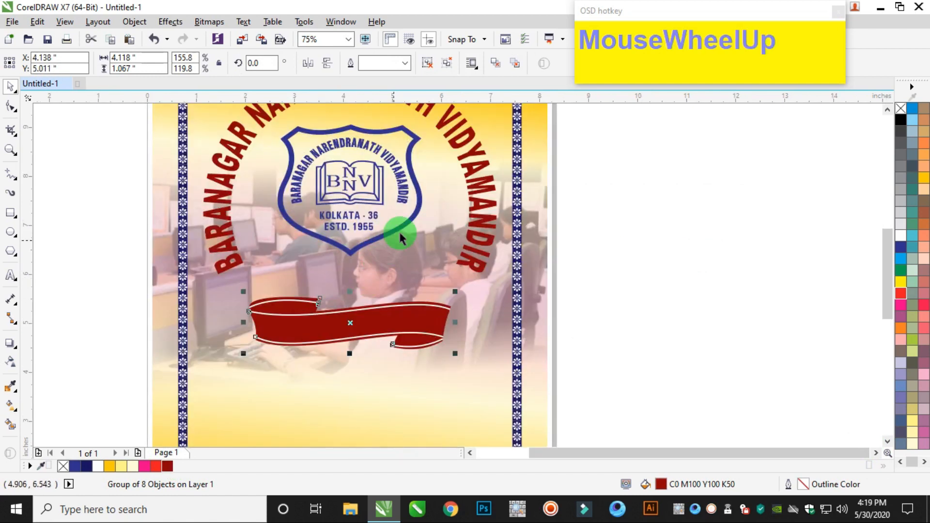
Edit the contents of the background PowerClip, shift the classroom photo down, and finish editing.
{"action": "scroll", "coordinate": [492, 220], "scroll_direction": "down", "scroll_amount": 1}
{"action": "left_click_drag", "start_coordinate": [548, 118], "coordinate": [325, 249]}
{"action": "left_click", "coordinate": [572, 237]}
{"action": "double_click", "coordinate": [517, 277], "text": "ctrl"}
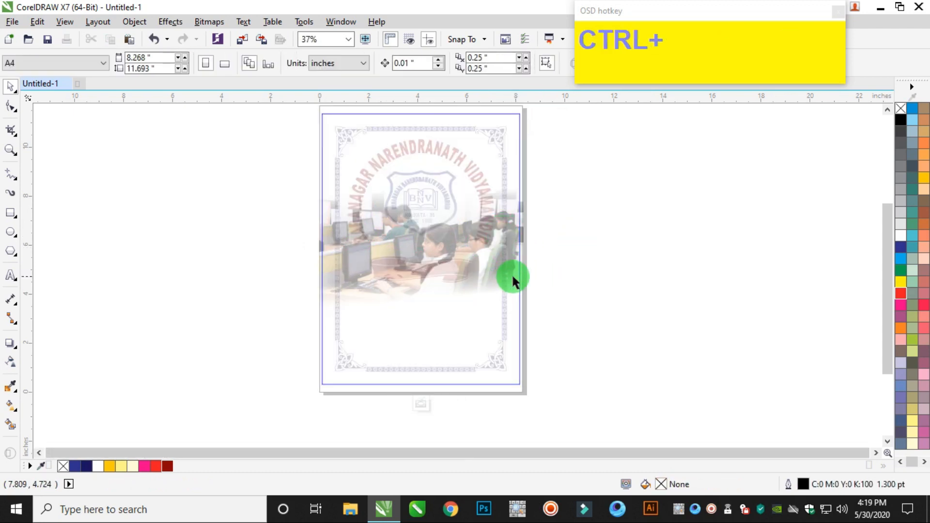
{"action": "left_click_drag", "start_coordinate": [513, 277], "coordinate": [510, 305]}
{"action": "left_click", "coordinate": [609, 238], "text": "ctrl"}
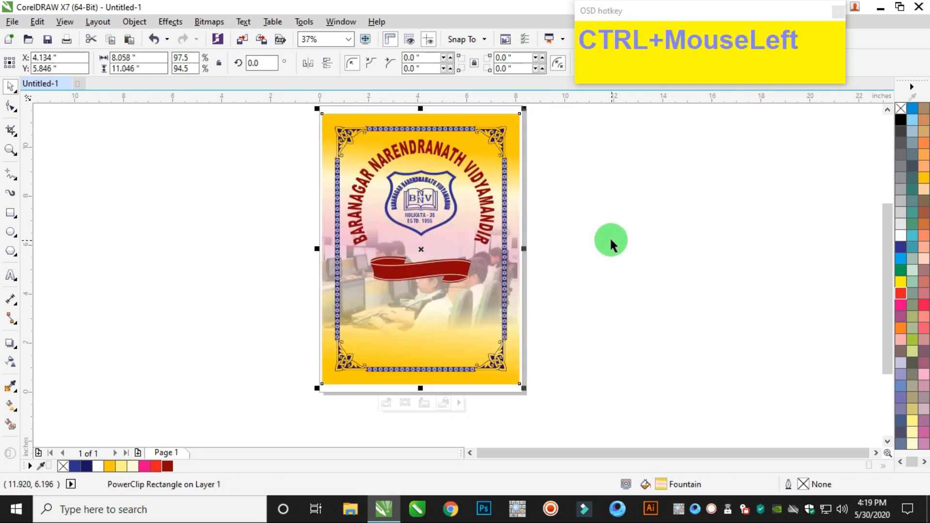
{"action": "left_click", "coordinate": [610, 241]}
Move the dark red ribbon banner up to just beneath the tip of the shield logo.
{"action": "scroll", "coordinate": [426, 227], "scroll_direction": "up", "scroll_amount": 2}
{"action": "left_click_drag", "start_coordinate": [631, 242], "coordinate": [255, 342]}
{"action": "left_click_drag", "start_coordinate": [420, 294], "coordinate": [426, 254]}
{"action": "scroll", "coordinate": [428, 264], "scroll_direction": "down", "scroll_amount": 1}
{"action": "scroll", "coordinate": [428, 264], "scroll_direction": "up", "scroll_amount": 1}
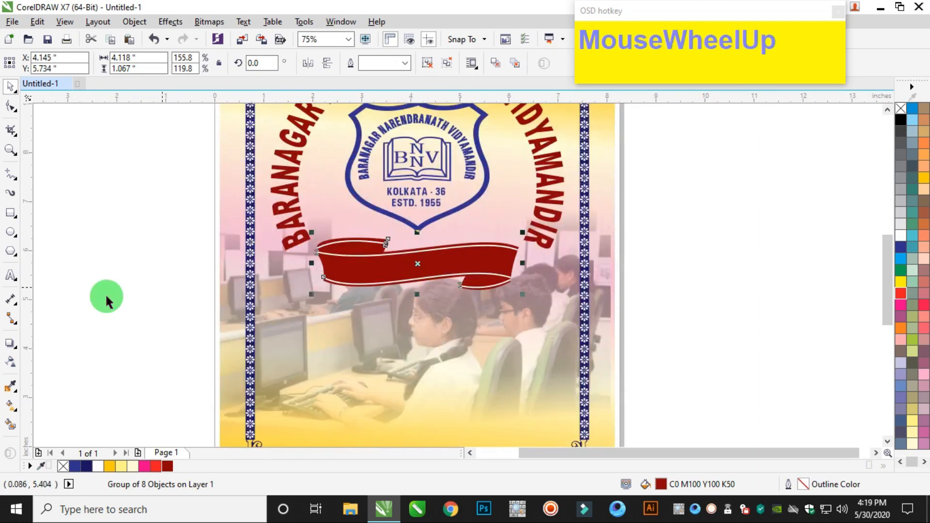
Add the artistic text "Computer Project" beside the page in bold Calibri with a yellow fill.
{"action": "left_click", "coordinate": [11, 275]}
{"action": "left_click", "coordinate": [123, 323]}
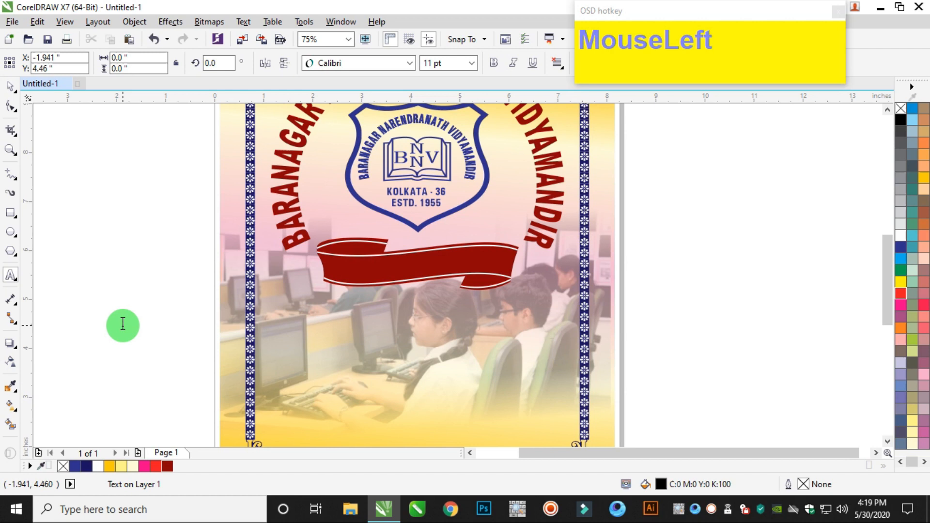
{"action": "type", "text": "C"}
{"action": "key", "text": "BackSpace"}
{"action": "type", "text": "Computer Project"}
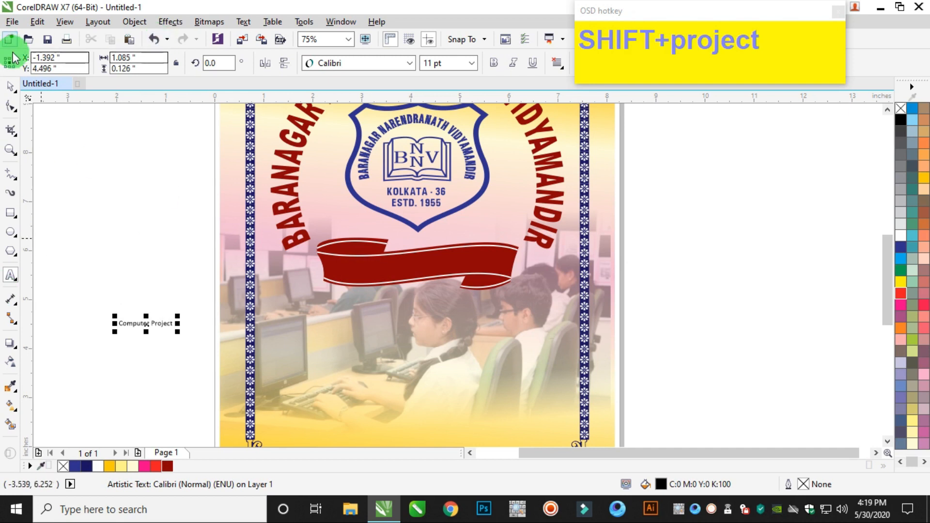
{"action": "left_click", "coordinate": [9, 86]}
{"action": "left_click", "coordinate": [900, 284]}
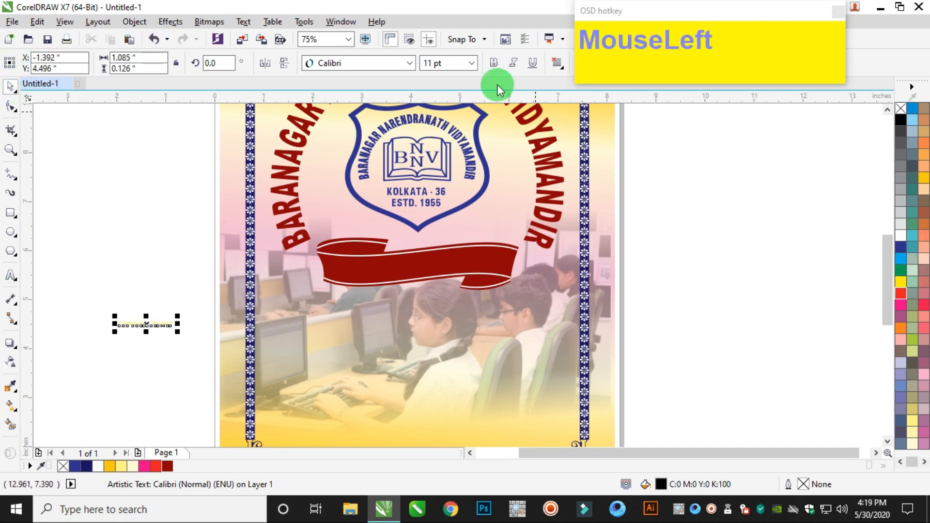
{"action": "left_click", "coordinate": [493, 63]}
Enlarge the "Computer Project" text to about 34.7 pt and place it on the ribbon banner.
{"action": "left_click_drag", "start_coordinate": [179, 318], "coordinate": [353, 270]}
{"action": "left_click_drag", "start_coordinate": [279, 316], "coordinate": [460, 274]}
{"action": "scroll", "coordinate": [567, 300], "scroll_direction": "up", "scroll_amount": 2}
{"action": "left_click_drag", "start_coordinate": [556, 289], "coordinate": [535, 284]}
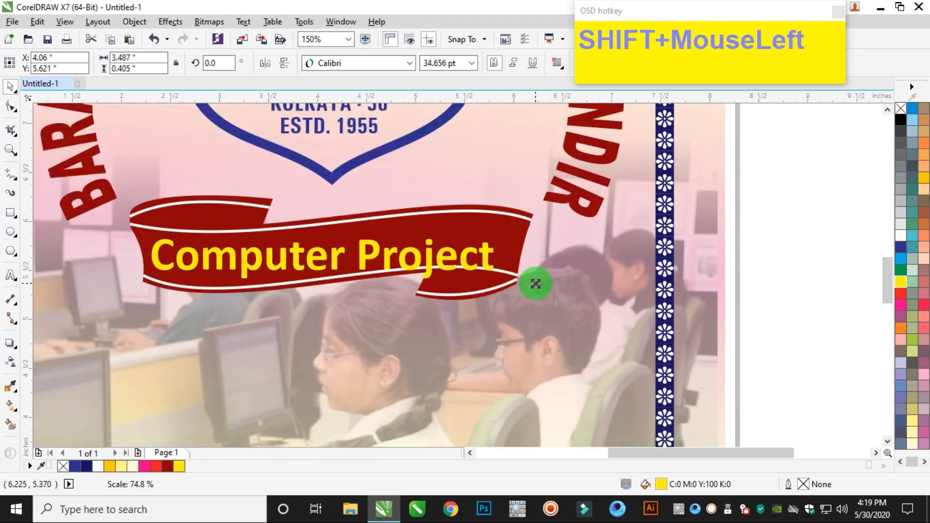
Rotate the "Computer Project" text about 3.8 degrees and reposition it to follow the slope of the ribbon.
{"action": "left_click", "coordinate": [422, 259]}
{"action": "left_click_drag", "start_coordinate": [499, 285], "coordinate": [508, 274]}
{"action": "left_click", "coordinate": [795, 255]}
{"action": "left_click_drag", "start_coordinate": [429, 260], "coordinate": [439, 253]}
{"action": "left_click_drag", "start_coordinate": [511, 282], "coordinate": [517, 275]}
{"action": "left_click", "coordinate": [742, 251]}
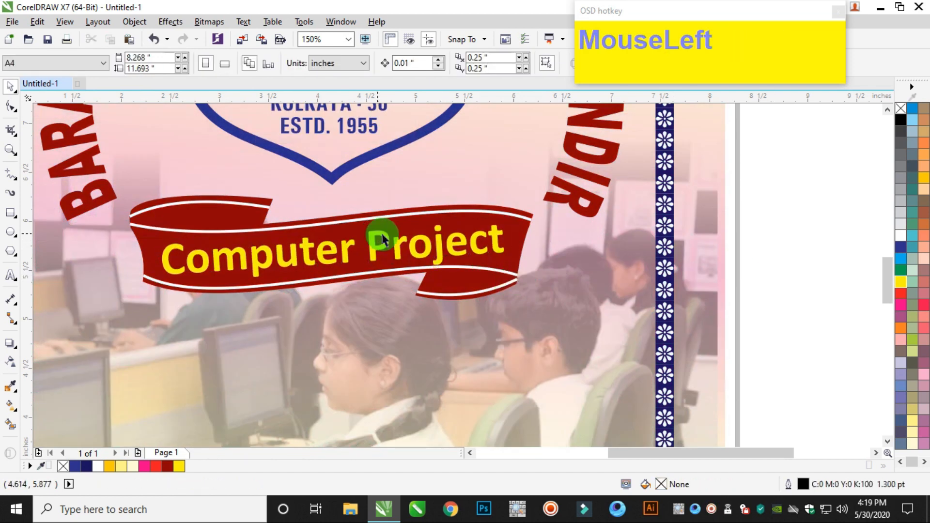
{"action": "left_click_drag", "start_coordinate": [439, 248], "coordinate": [434, 245]}
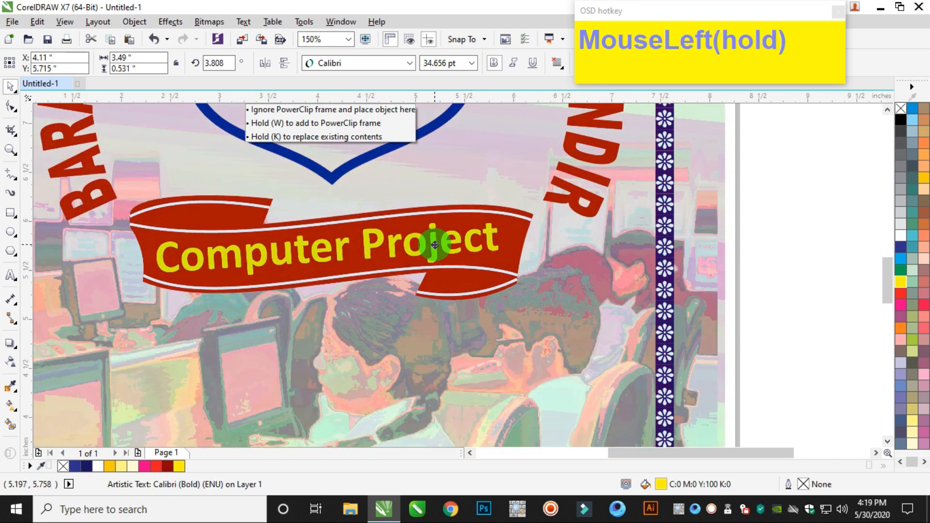
{"action": "left_click_drag", "start_coordinate": [435, 245], "coordinate": [435, 245]}
{"action": "scroll", "coordinate": [434, 245], "scroll_direction": "down", "scroll_amount": 2}
{"action": "left_click", "coordinate": [442, 234]}
{"action": "scroll", "coordinate": [312, 242], "scroll_direction": "down", "scroll_amount": 3}
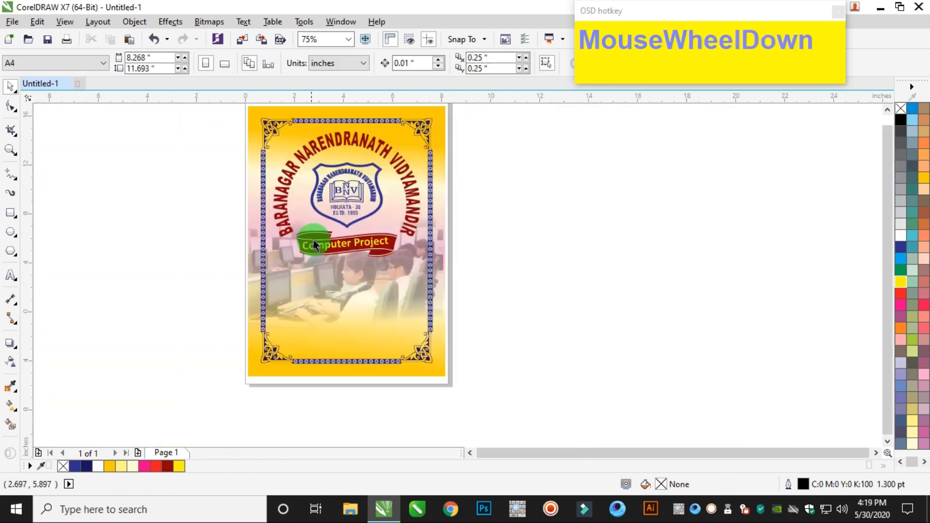
Draw a rectangle about 4.17 by 2.31 inches above the lower flower border and fill it with white.
{"action": "scroll", "coordinate": [377, 235], "scroll_direction": "down", "scroll_amount": 3}
{"action": "scroll", "coordinate": [368, 232], "scroll_direction": "up", "scroll_amount": 3}
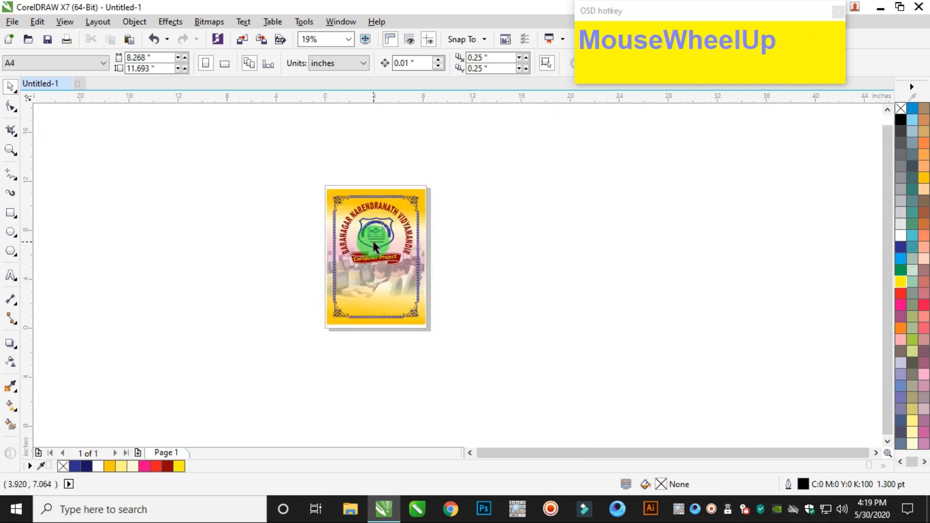
{"action": "scroll", "coordinate": [386, 279], "scroll_direction": "up", "scroll_amount": 2}
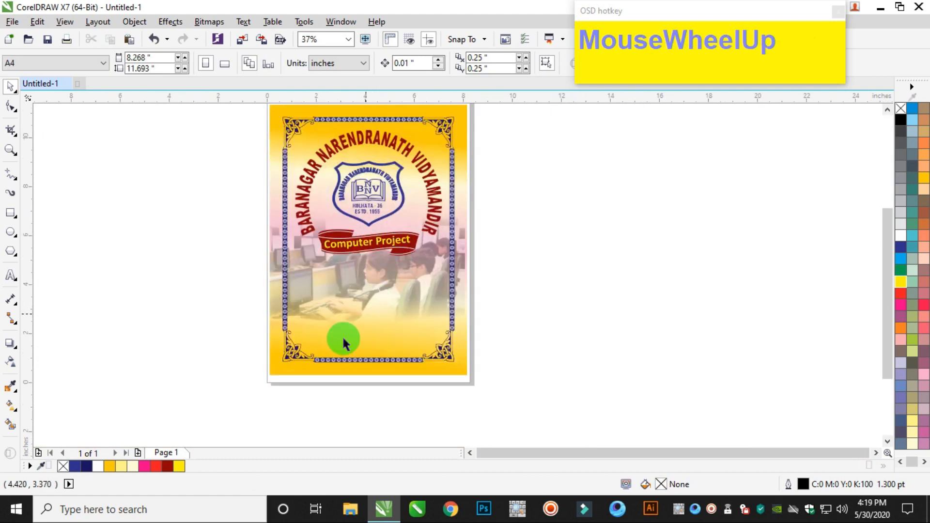
{"action": "left_click", "coordinate": [12, 213]}
{"action": "scroll", "coordinate": [399, 339], "scroll_direction": "up", "scroll_amount": 2}
{"action": "left_click_drag", "start_coordinate": [230, 251], "coordinate": [432, 362]}
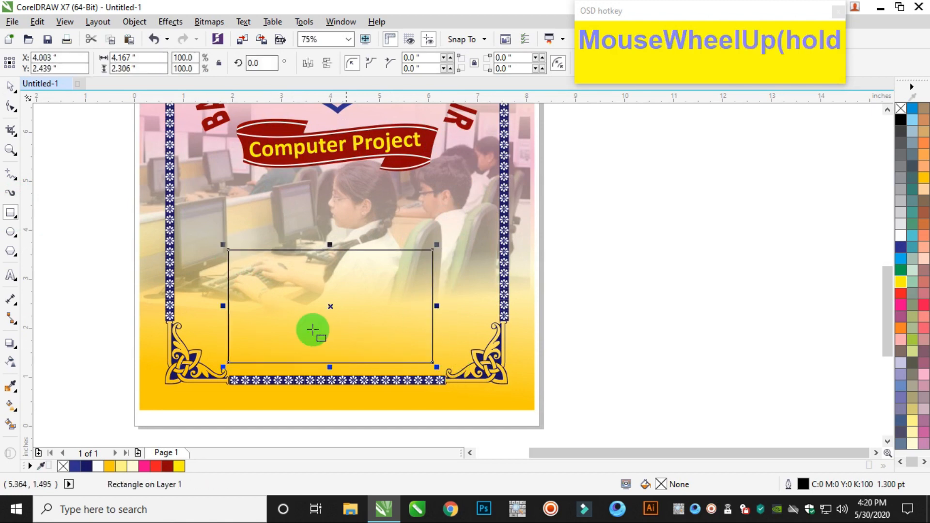
{"action": "left_click", "coordinate": [900, 235]}
Round the white rectangle's corners to about 0.22 inches and give it a 4 pt blue outline, C100 M20 Y0 K0.
{"action": "left_click", "coordinate": [10, 106]}
{"action": "left_click_drag", "start_coordinate": [436, 253], "coordinate": [443, 258]}
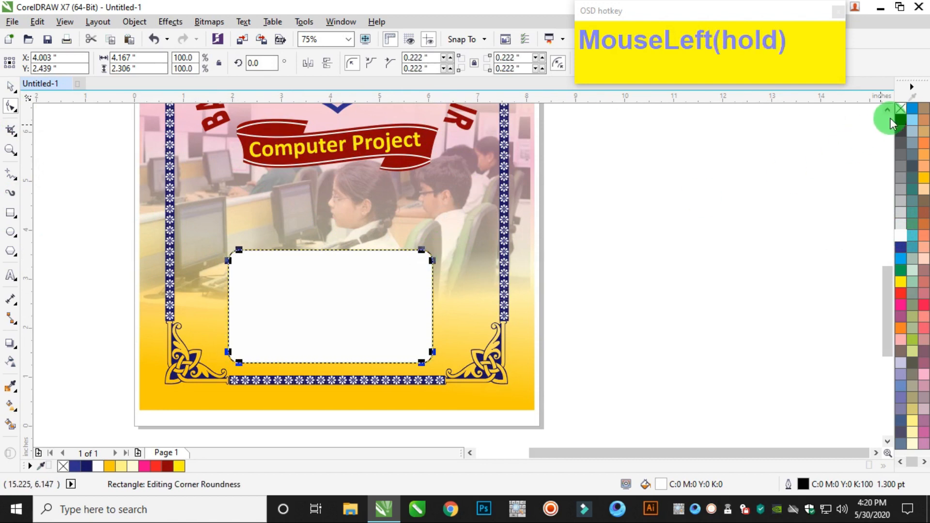
{"action": "right_click", "coordinate": [912, 108]}
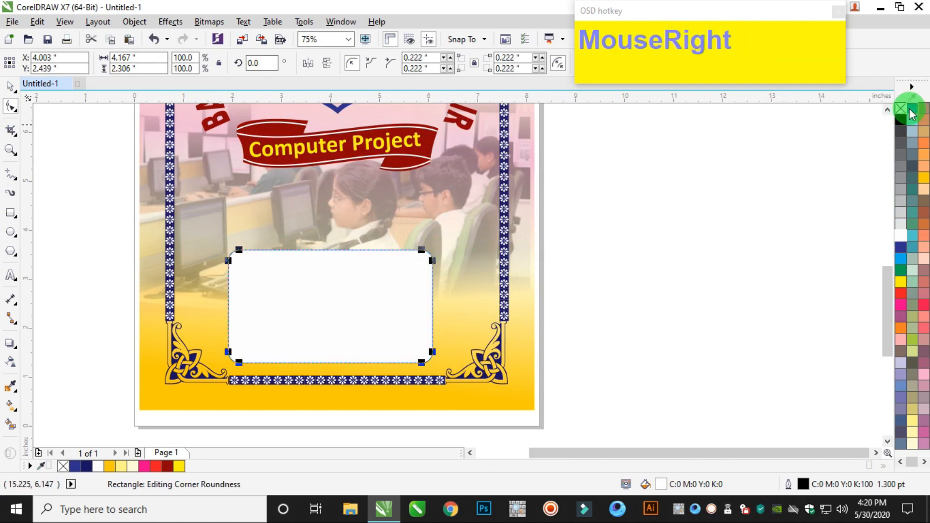
{"action": "left_click", "coordinate": [10, 89]}
{"action": "key", "text": "F12"}
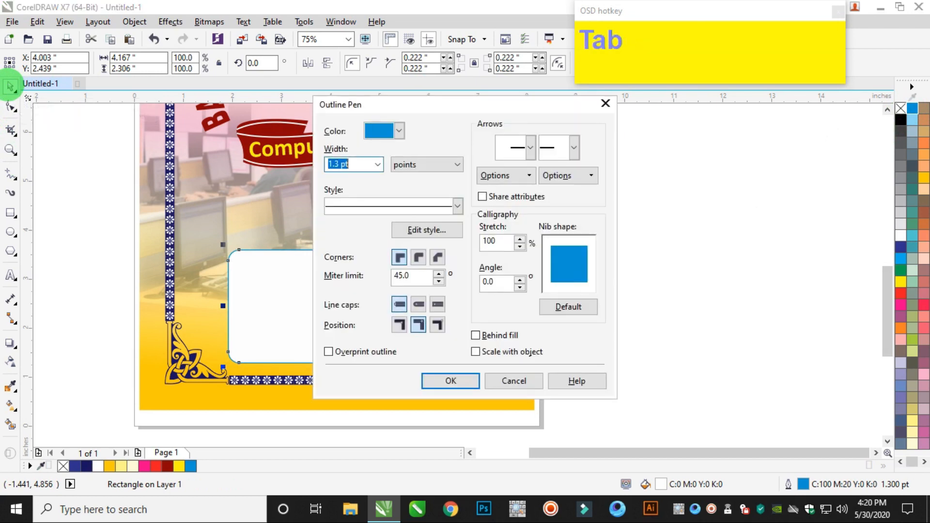
{"action": "type", "text": "4"}
{"action": "key", "text": "Return"}
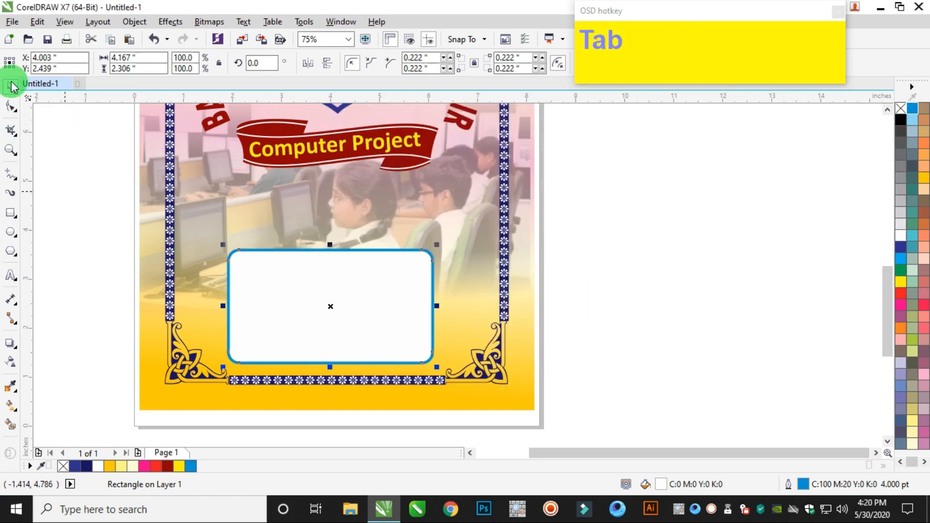
Reduce the height of the rounded white box from its upper edge and position it above the lower flower border.
{"action": "left_click", "coordinate": [11, 86]}
{"action": "left_click_drag", "start_coordinate": [328, 245], "coordinate": [341, 254]}
{"action": "mouse_move", "coordinate": [374, 307]}
{"action": "left_mouse_down"}
{"action": "mouse_move", "coordinate": [376, 318]}
{"action": "mouse_move", "coordinate": [374, 308]}
{"action": "left_mouse_up"}
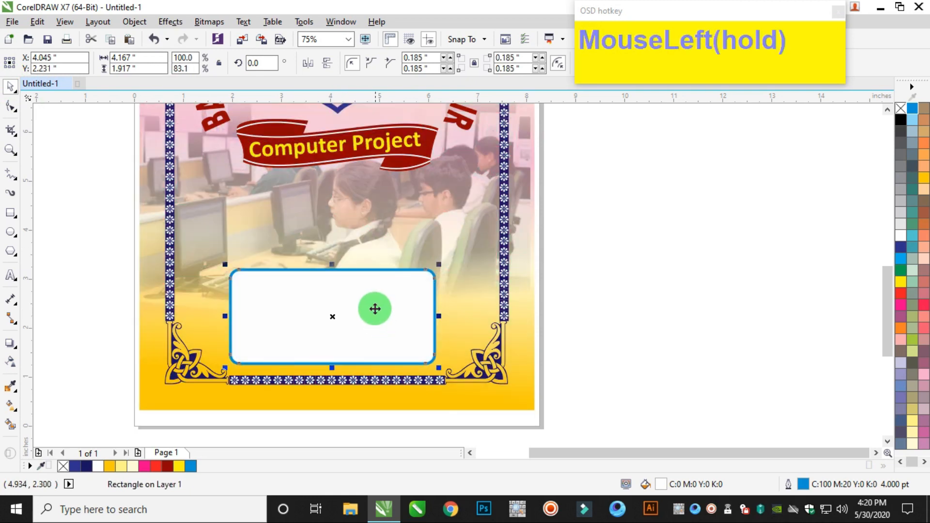
{"action": "left_click_drag", "start_coordinate": [332, 264], "coordinate": [350, 253]}
{"action": "left_click", "coordinate": [705, 278]}
{"action": "scroll", "coordinate": [675, 293], "scroll_direction": "down", "scroll_amount": 2}
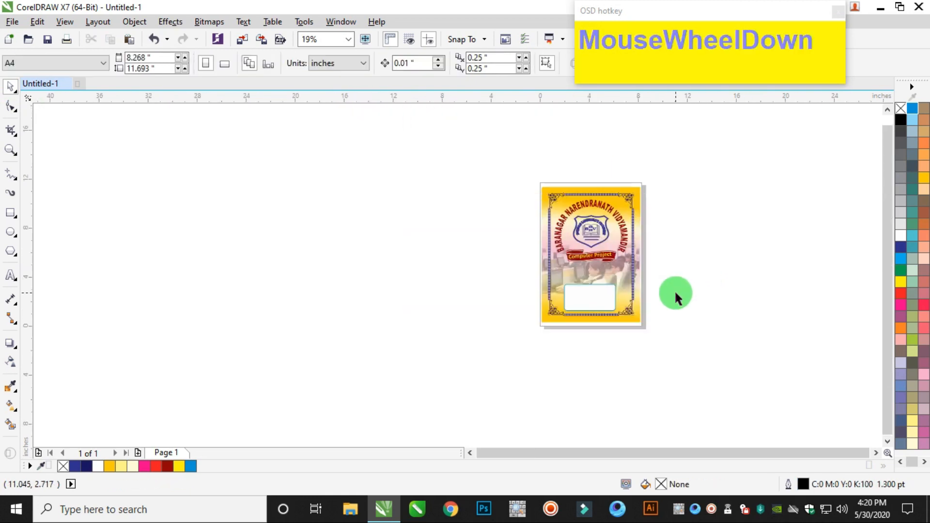
Create a paragraph text frame about 3.57 by 1.37 inches inside the white box and enter a "Name –" line with the student's full name.
{"action": "scroll", "coordinate": [608, 299], "scroll_direction": "up", "scroll_amount": 1}
{"action": "scroll", "coordinate": [556, 352], "scroll_direction": "up", "scroll_amount": 3}
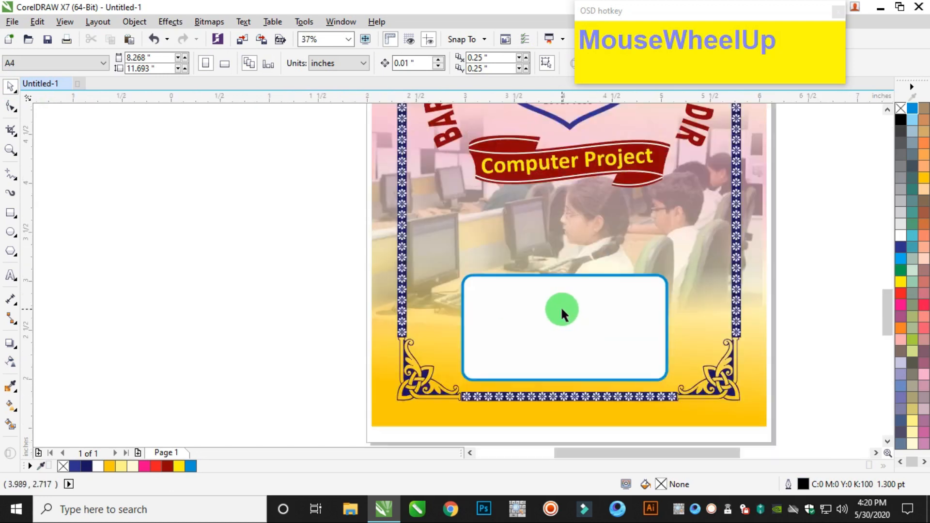
{"action": "left_click", "coordinate": [10, 278]}
{"action": "scroll", "coordinate": [373, 295], "scroll_direction": "down", "scroll_amount": 1}
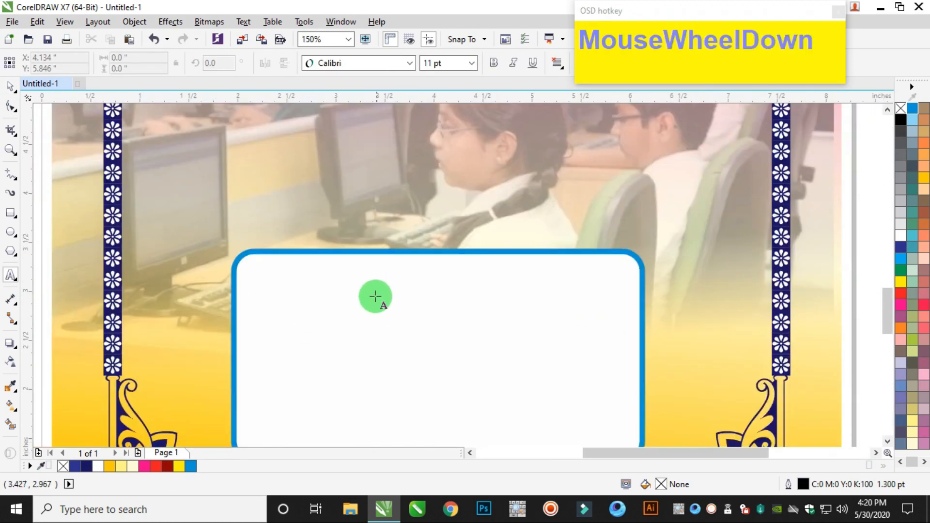
{"action": "left_click_drag", "start_coordinate": [266, 281], "coordinate": [614, 413]}
{"action": "type", "text": "N"}
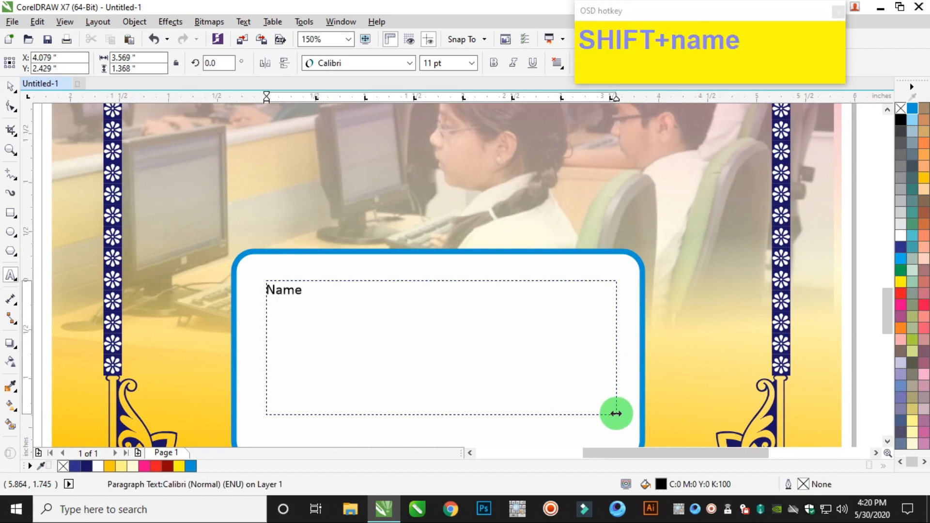
{"action": "type", "text": "ame"}
{"action": "key", "text": "Tab"}
{"action": "type", "text": ":"}
{"action": "key", "text": "BackSpace"}
{"action": "type", "text": "-"}
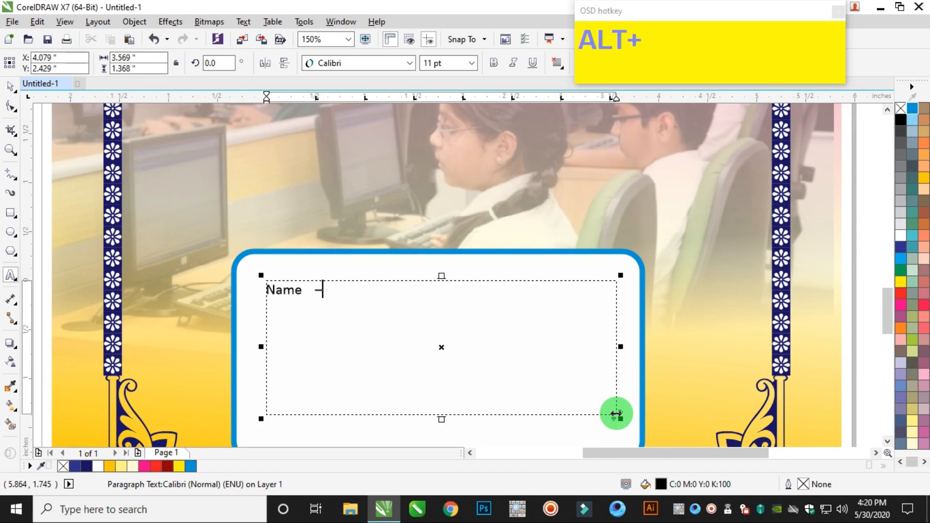
{"action": "key", "text": "Tab"}
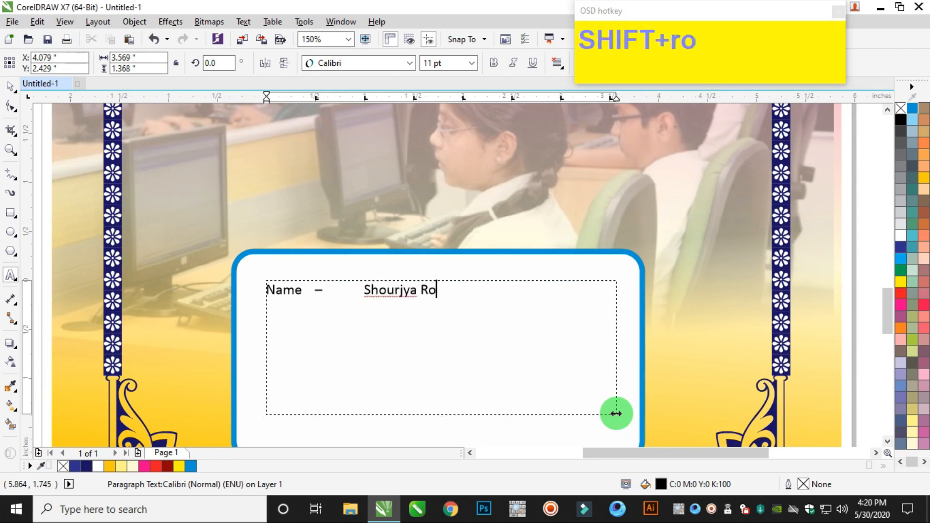
{"action": "key", "text": "Return"}
Add the lines "Class – VI" and "Section – C" below the name, separating the columns with tabs.
{"action": "type", "text": "Class"}
{"action": "key", "text": "Tab"}
{"action": "type", "text": "-"}
{"action": "key", "text": "Tab"}
{"action": "type", "text": "VI"}
{"action": "key", "text": "Return"}
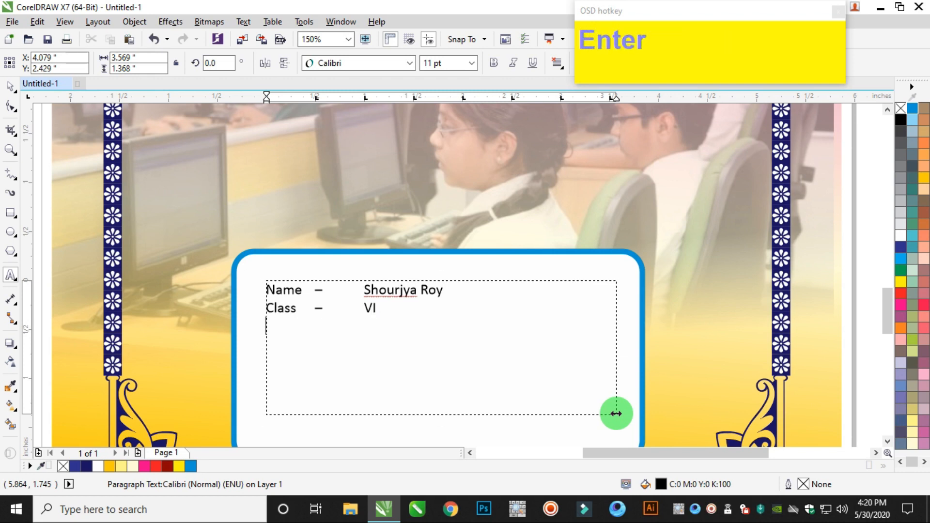
{"action": "type", "text": "Section"}
{"action": "key", "text": "Tab"}
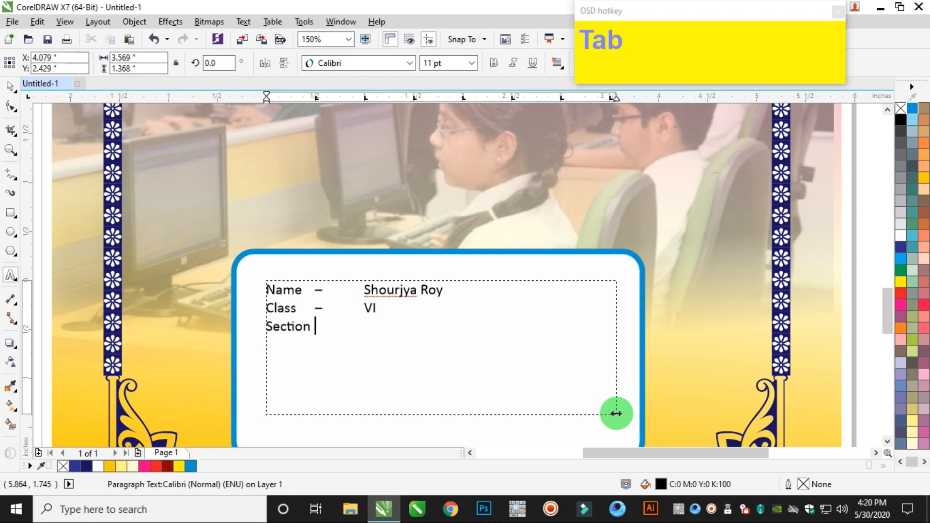
{"action": "type", "text": "C"}
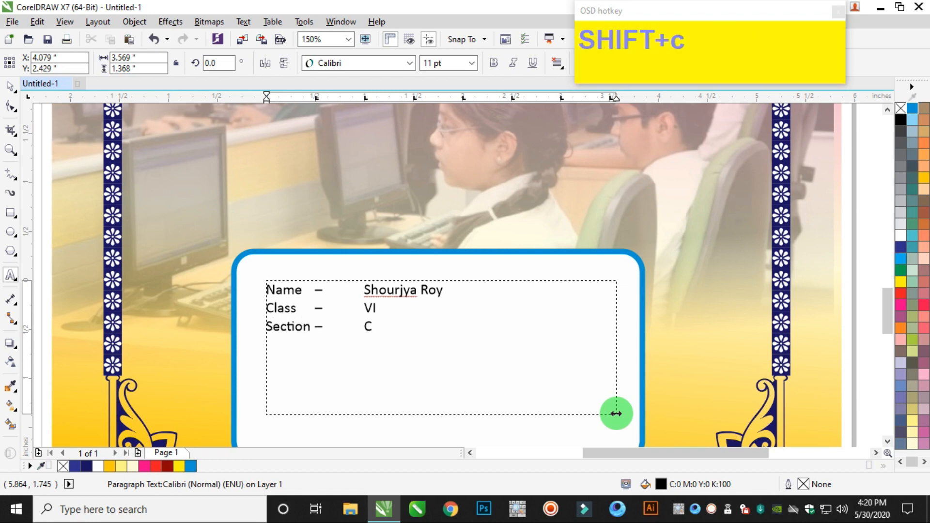
{"action": "key", "text": "Return"}
Add a "Roll No. –" line with the student's roll number and the line "Subject – Computer", using tabbed columns.
{"action": "type", "text": "Rolll"}
{"action": "key", "text": "BackSpace"}
{"action": "type", "text": "No. –"}
{"action": "key", "text": "Tab"}
{"action": "key", "text": "BackSpace"}
{"action": "key", "text": "Tab"}
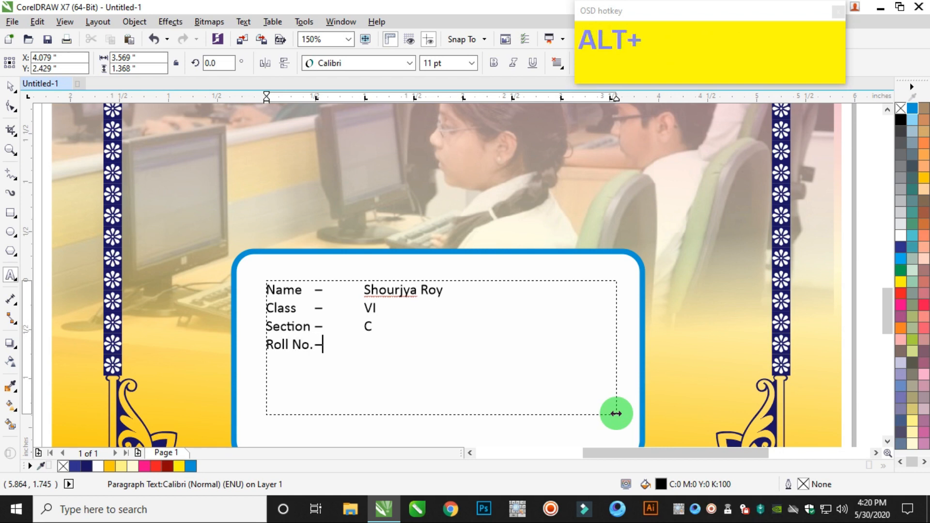
{"action": "type", "text": "Subject"}
{"action": "key", "text": "Tab"}
{"action": "type", "text": "–"}
{"action": "key", "text": "Tab"}
{"action": "type", "text": "Co"}
Make all the student details text bold and set its size to 15 pt.
{"action": "key", "text": "ctrl+a"}
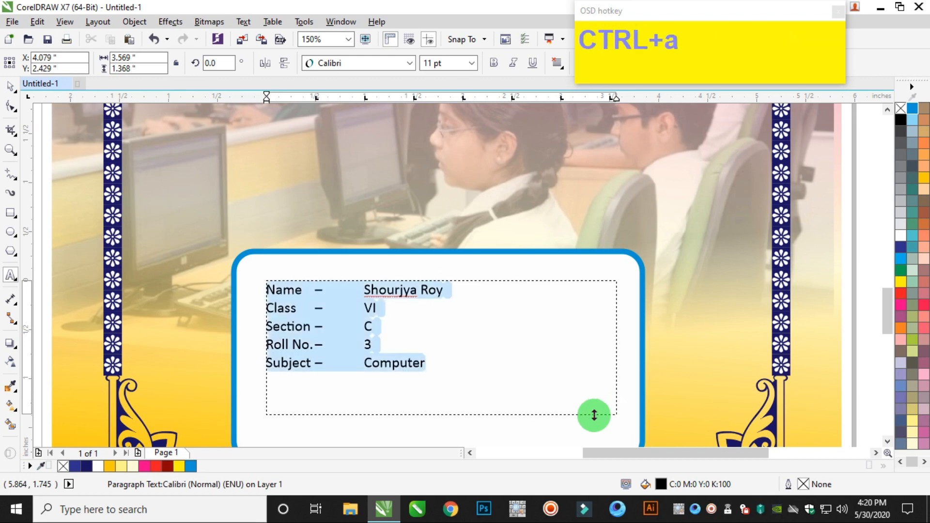
{"action": "left_click", "coordinate": [497, 65]}
{"action": "left_click_drag", "start_coordinate": [455, 62], "coordinate": [309, 47]}
{"action": "type", "text": "15"}
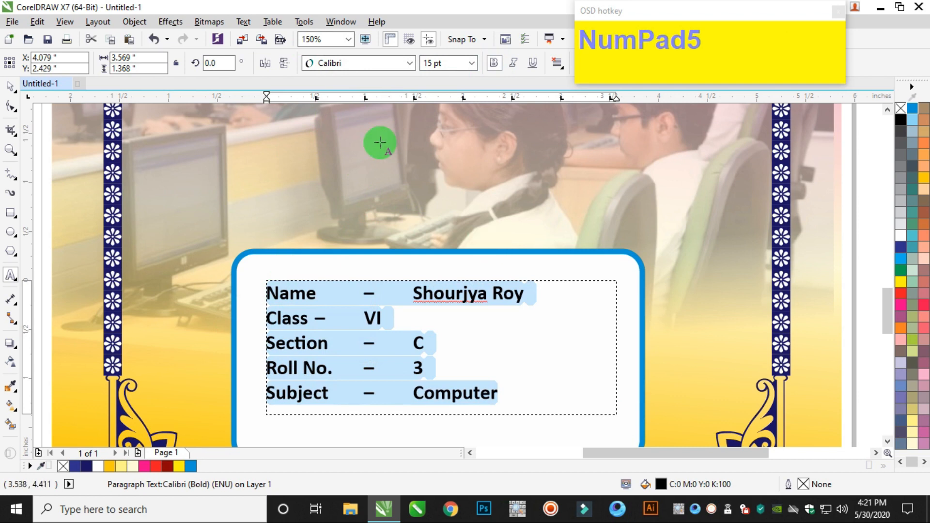
Set the tab stops of the detail lines to about 1.2 and 1.8 inches to align the dashes and values in columns.
{"action": "left_click_drag", "start_coordinate": [412, 96], "coordinate": [472, 59]}
{"action": "left_click_drag", "start_coordinate": [308, 94], "coordinate": [415, 98]}
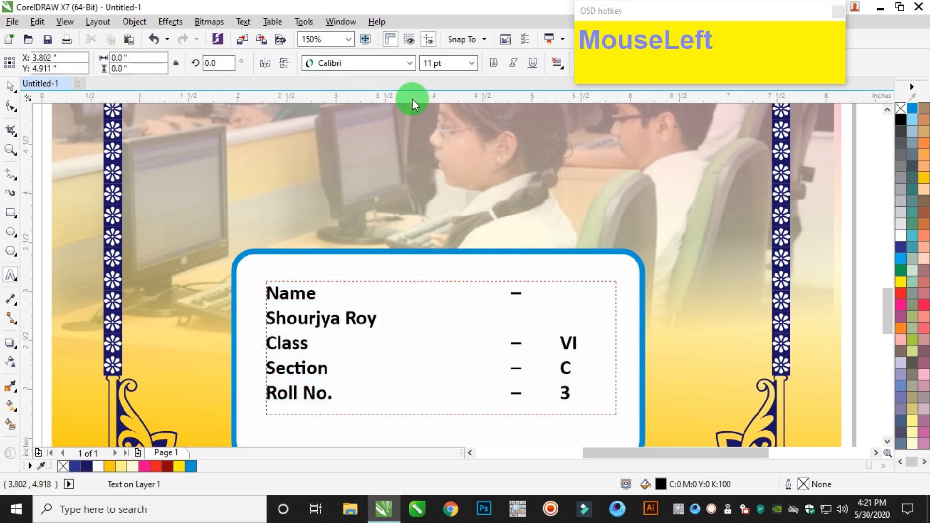
{"action": "left_click", "coordinate": [409, 323]}
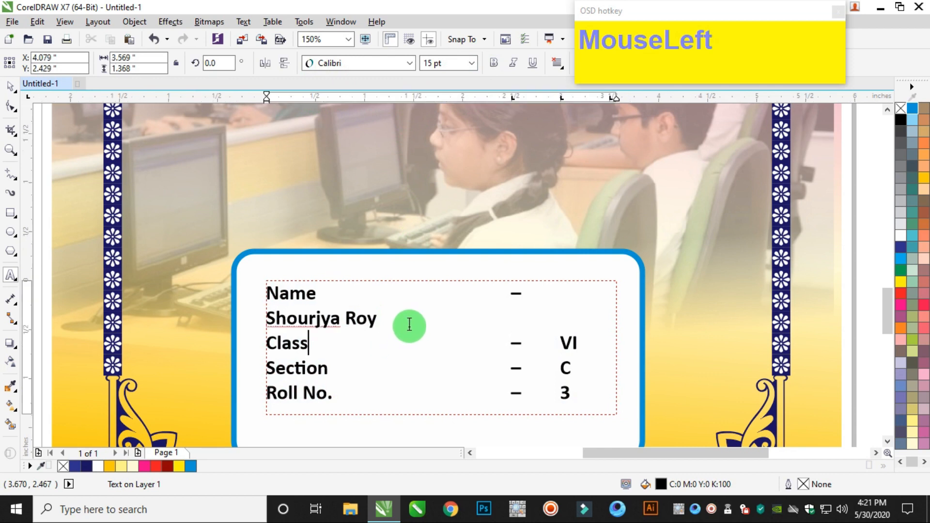
{"action": "key", "text": "ctrl+a"}
{"action": "left_click", "coordinate": [380, 98]}
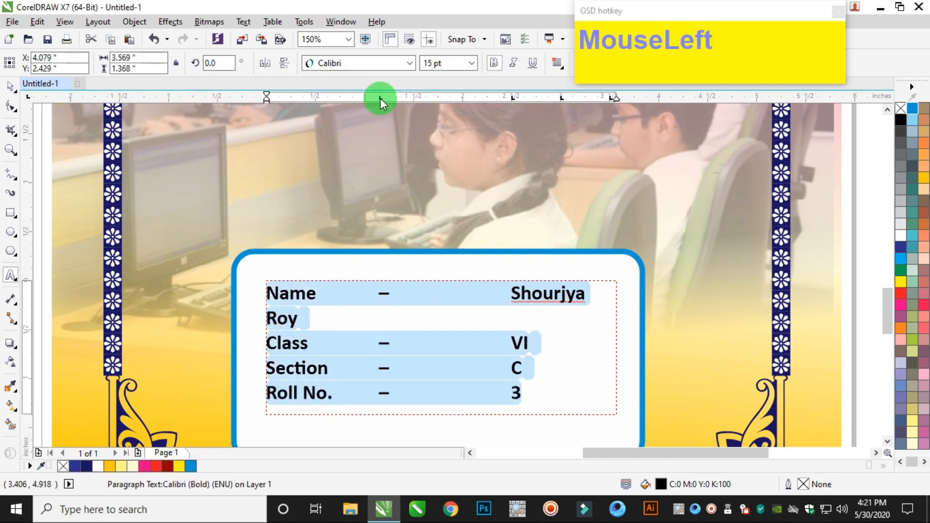
{"action": "left_click_drag", "start_coordinate": [512, 99], "coordinate": [445, 98]}
{"action": "scroll", "coordinate": [467, 246], "scroll_direction": "down", "scroll_amount": 1}
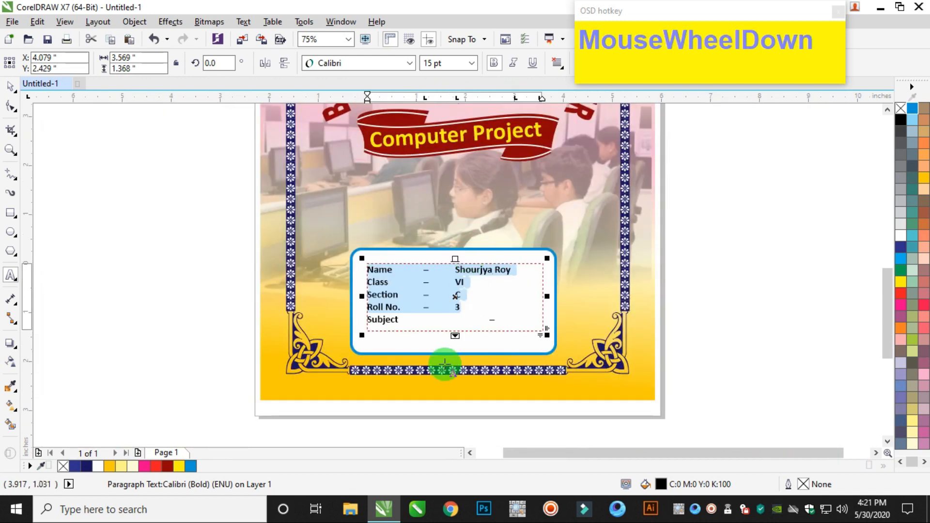
Extend the text frame to about 2.15 inches high and remove the tab between the dash and "Computer" in the Subject line.
{"action": "left_click_drag", "start_coordinate": [454, 334], "coordinate": [464, 373]}
{"action": "left_click", "coordinate": [481, 325]}
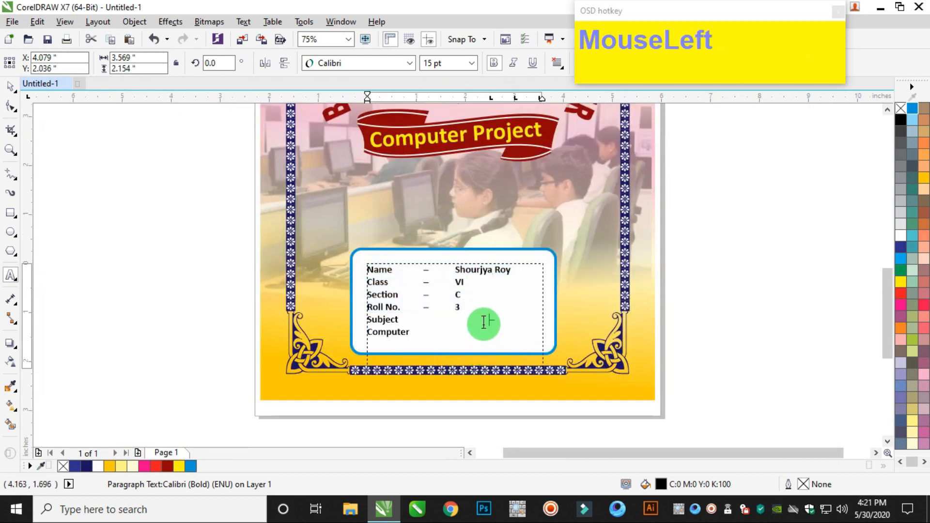
{"action": "key", "text": "BackSpace"}
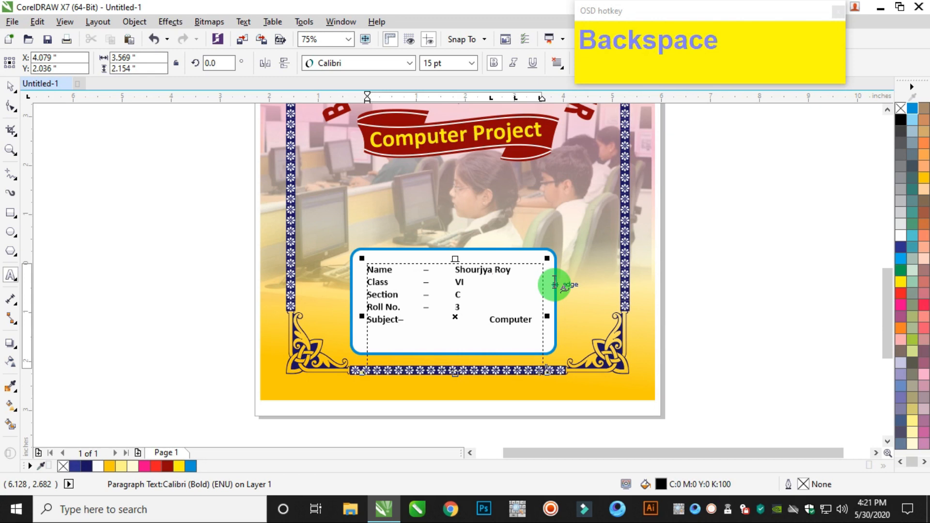
{"action": "key", "text": "Tab"}
{"action": "key", "text": "Right"}
{"action": "key", "text": "Right"}
{"action": "key", "text": "Right"}
{"action": "key", "text": "Left"}
{"action": "key", "text": "BackSpace"}
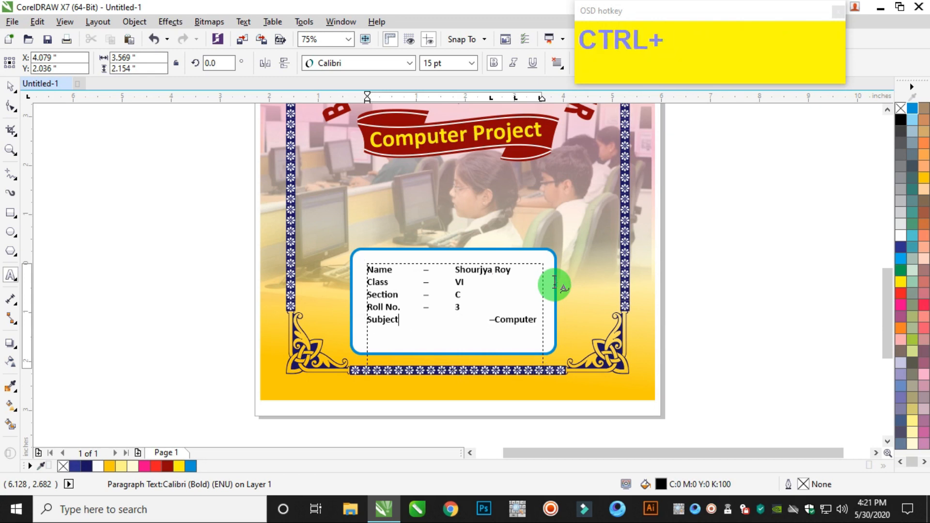
Set the tab stops of all detail lines to about 1.45 and 2.05 inches and insert a tab before "Computer".
{"action": "key", "text": "ctrl+a"}
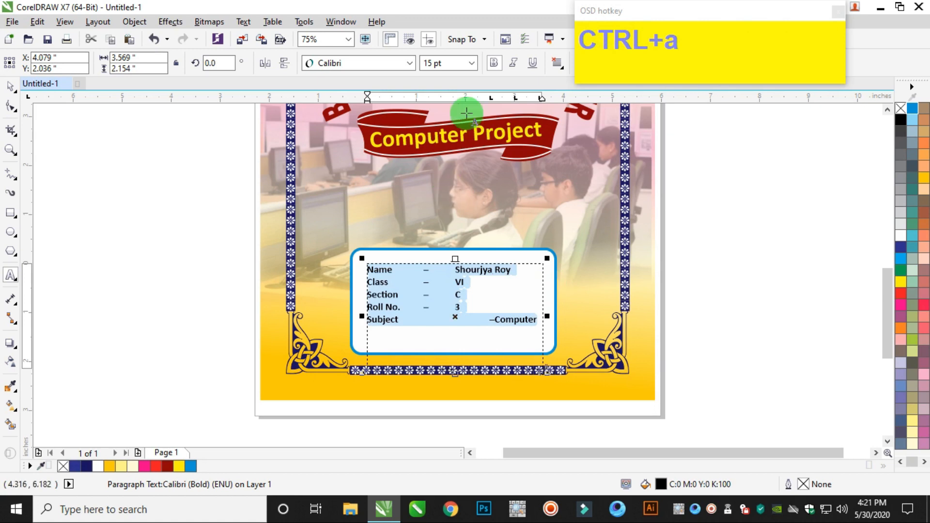
{"action": "left_click_drag", "start_coordinate": [490, 97], "coordinate": [438, 97]}
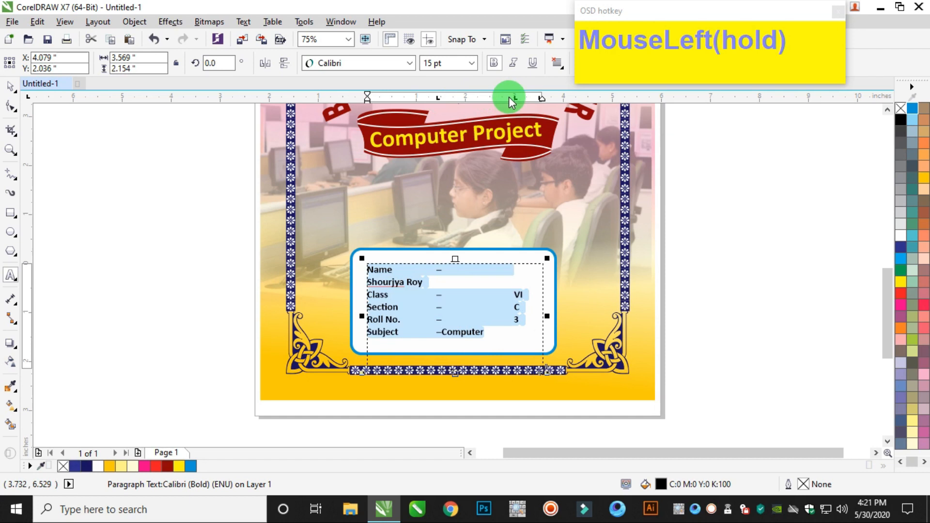
{"action": "left_click_drag", "start_coordinate": [516, 98], "coordinate": [458, 96]}
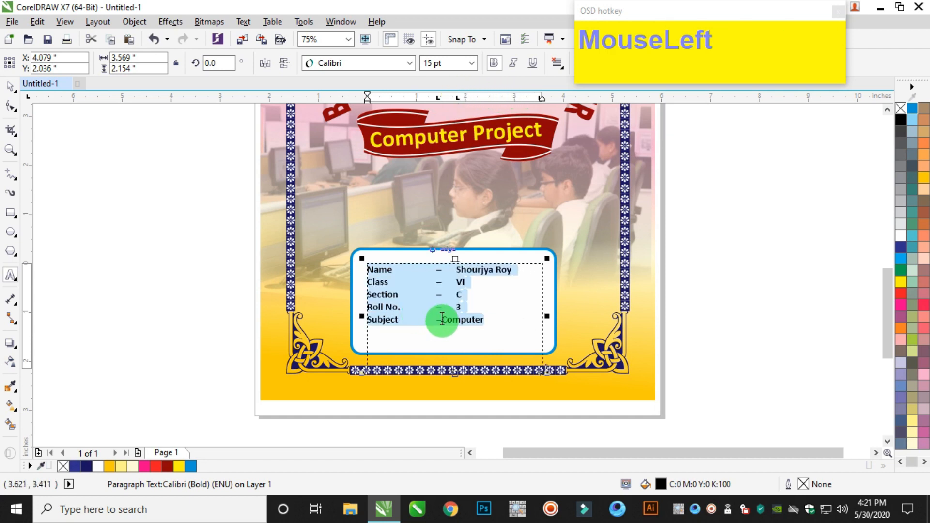
{"action": "left_click", "coordinate": [442, 319]}
{"action": "key", "text": "Tab"}
{"action": "key", "text": "ctrl+a"}
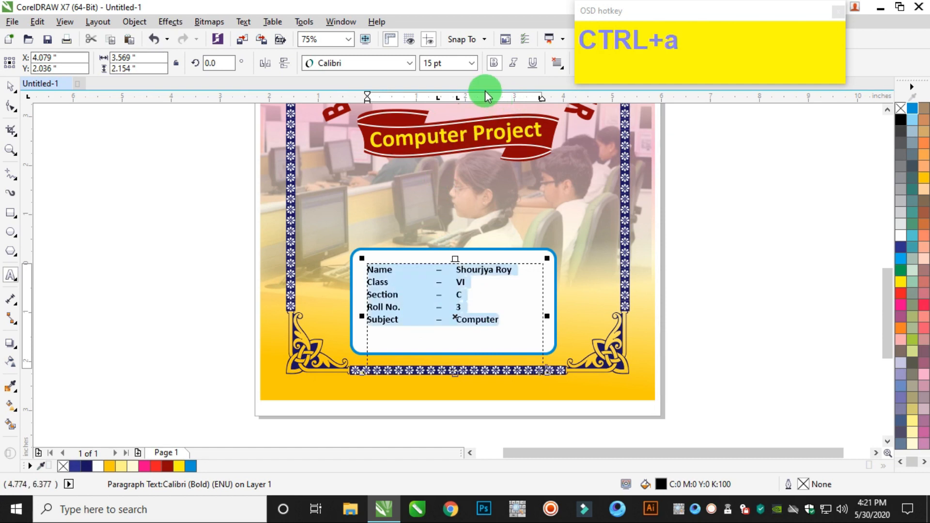
{"action": "left_click_drag", "start_coordinate": [458, 98], "coordinate": [468, 100]}
{"action": "left_click", "coordinate": [409, 291]}
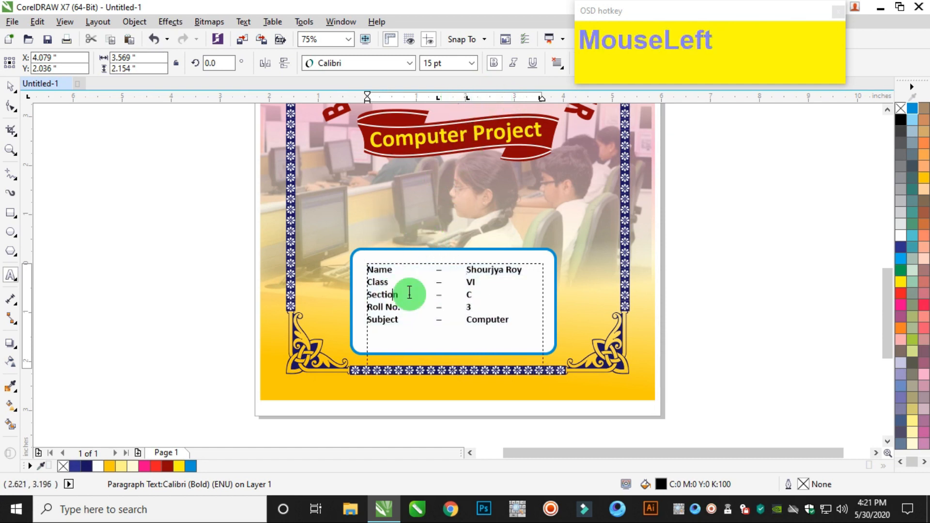
Set the font size of all the student details text to 18 pt.
{"action": "scroll", "coordinate": [434, 299], "scroll_direction": "up", "scroll_amount": 2}
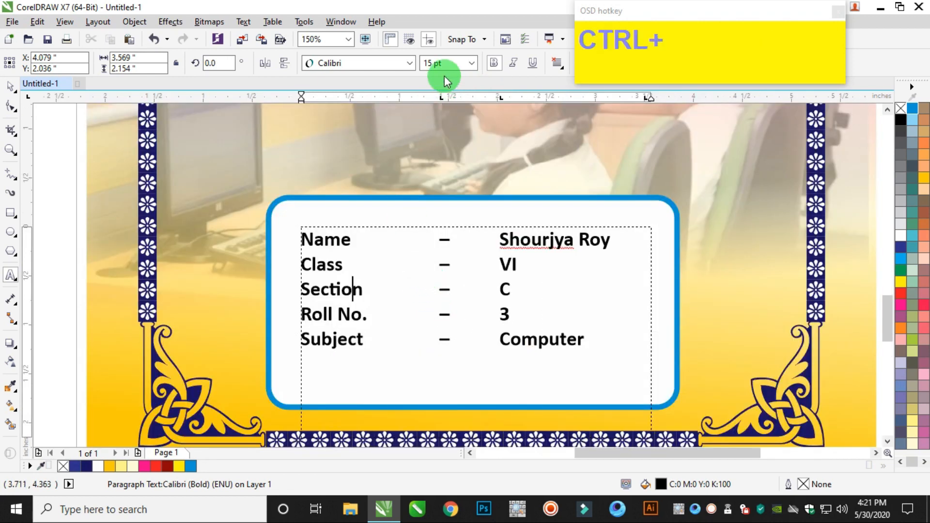
{"action": "key", "text": "ctrl+a"}
{"action": "left_click", "coordinate": [383, 57]}
{"action": "type", "text": "18"}
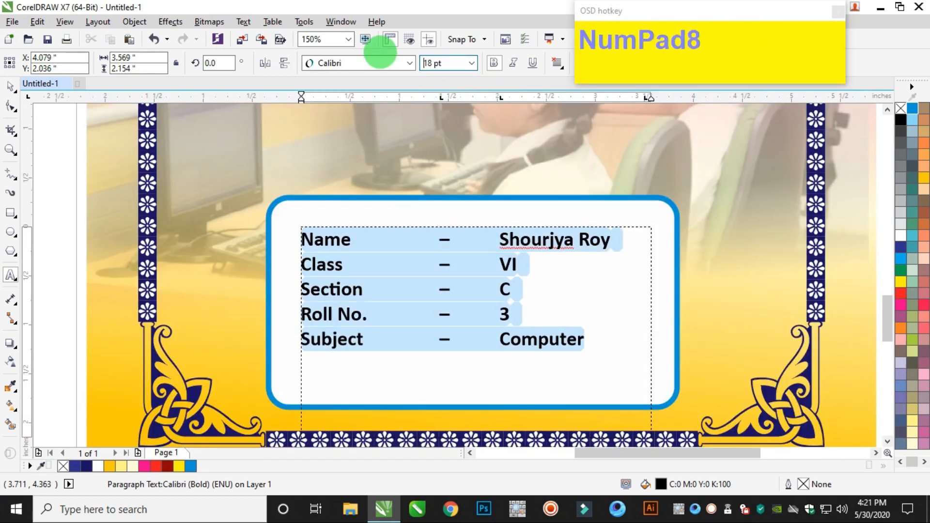
{"action": "scroll", "coordinate": [322, 374], "scroll_direction": "down", "scroll_amount": 2}
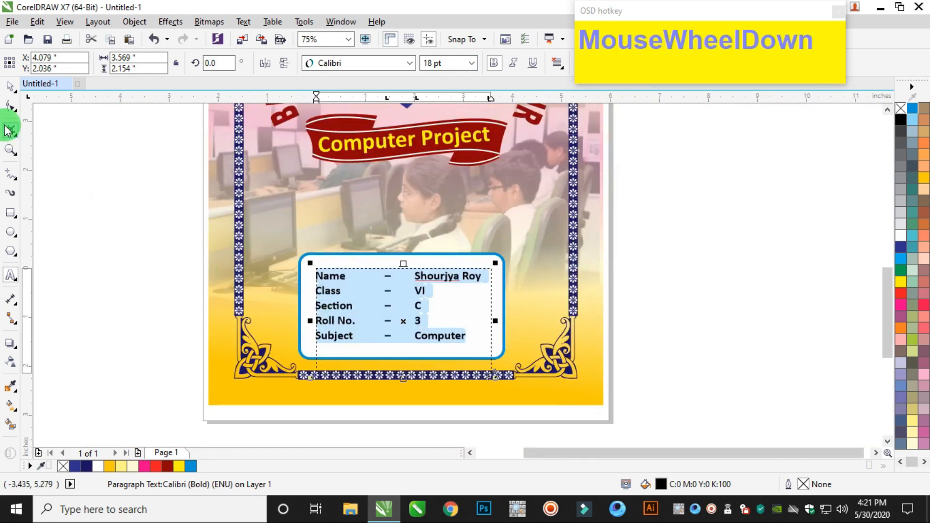
Shorten the details text frame to about 1.69 inches high and fill the text with dark blue C100 M100 Y0 K40.
{"action": "left_click", "coordinate": [10, 85]}
{"action": "left_click_drag", "start_coordinate": [402, 376], "coordinate": [411, 355]}
{"action": "left_click", "coordinate": [86, 465]}
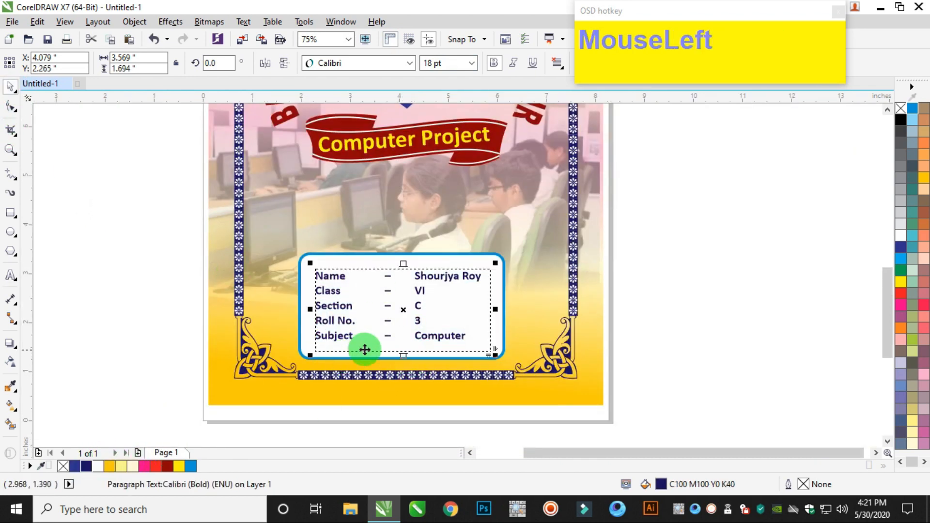
Increase the line spacing of the student details with the Shape tool and fit the text frame to about 1.71 inches high.
{"action": "left_click", "coordinate": [10, 112]}
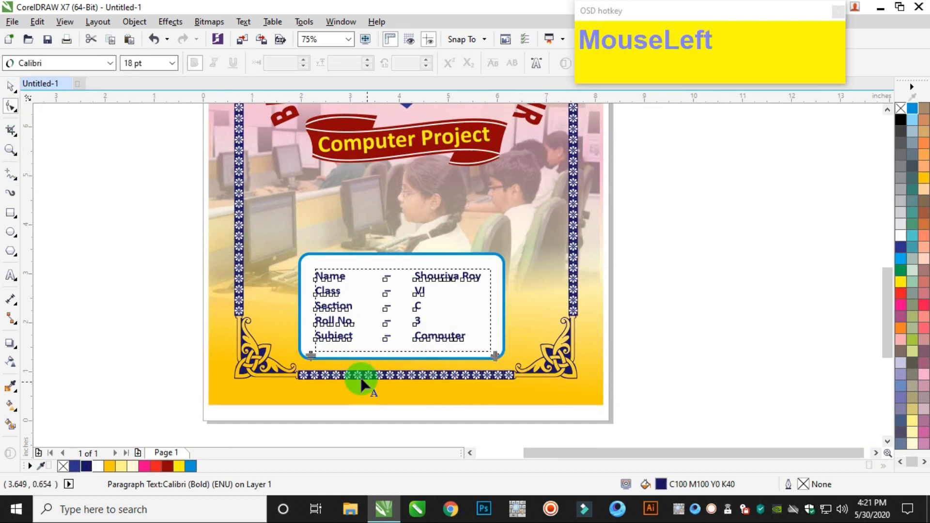
{"action": "scroll", "coordinate": [265, 325], "scroll_direction": "up", "scroll_amount": 3}
{"action": "left_click_drag", "start_coordinate": [211, 304], "coordinate": [213, 326]}
{"action": "scroll", "coordinate": [339, 359], "scroll_direction": "down", "scroll_amount": 2}
{"action": "left_click", "coordinate": [10, 87]}
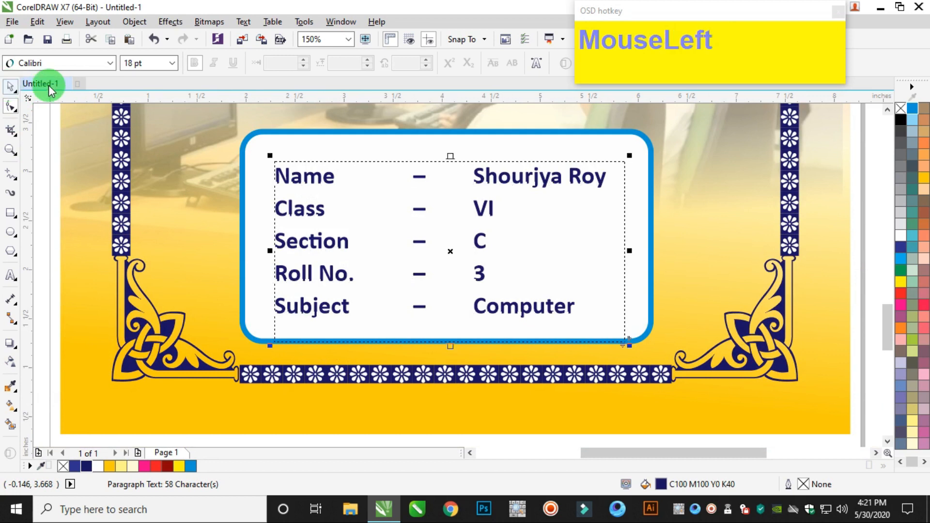
{"action": "left_click_drag", "start_coordinate": [450, 345], "coordinate": [459, 335]}
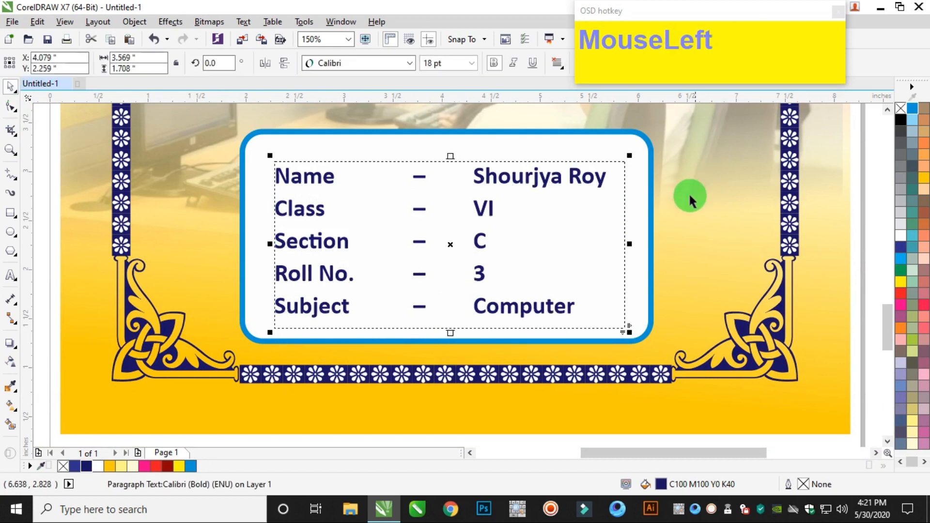
Narrow the white rounded box around the student details to about 4.04 inches wide.
{"action": "left_click", "coordinate": [648, 226]}
{"action": "mouse_move", "coordinate": [651, 235]}
{"action": "left_mouse_down"}
{"action": "mouse_move", "coordinate": [635, 237]}
{"action": "mouse_move", "coordinate": [644, 244]}
{"action": "left_mouse_up"}
{"action": "scroll", "coordinate": [644, 244], "scroll_direction": "down", "scroll_amount": 3}
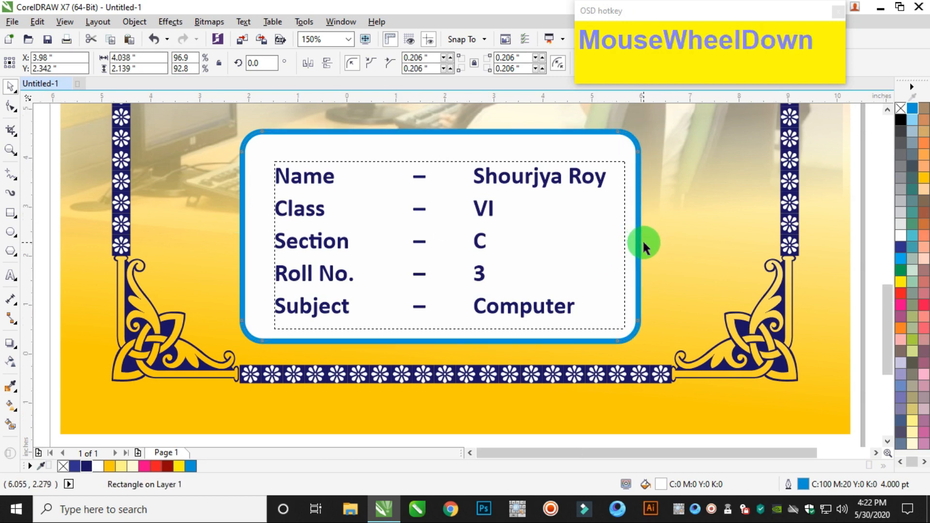
Group the white box with the student details text and centre the group horizontally on the cover background.
{"action": "scroll", "coordinate": [685, 228], "scroll_direction": "up", "scroll_amount": 2}
{"action": "left_click_drag", "start_coordinate": [778, 183], "coordinate": [380, 320]}
{"action": "key", "text": "ctrl+g"}
{"action": "left_click", "coordinate": [711, 243], "text": "shift"}
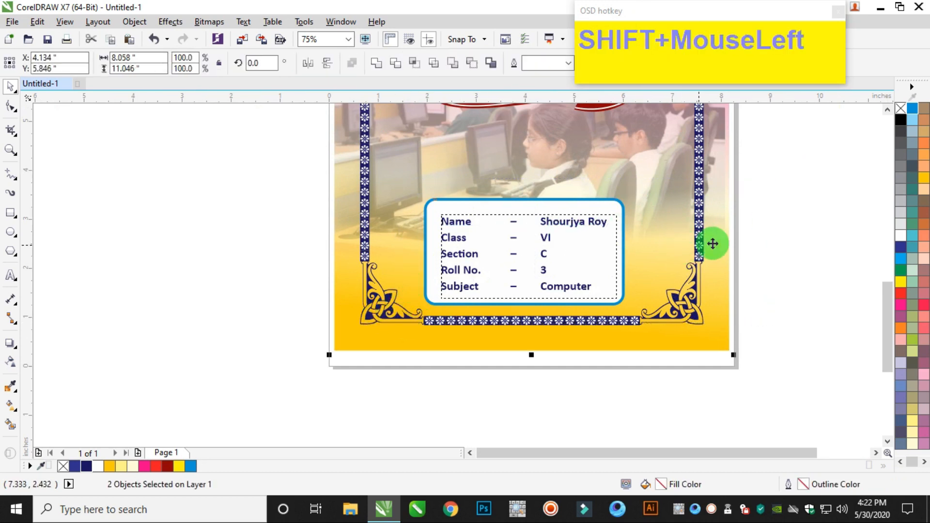
{"action": "key", "text": "c"}
{"action": "left_click", "coordinate": [789, 232]}
{"action": "left_click", "coordinate": [547, 237]}
{"action": "left_click", "coordinate": [763, 232]}
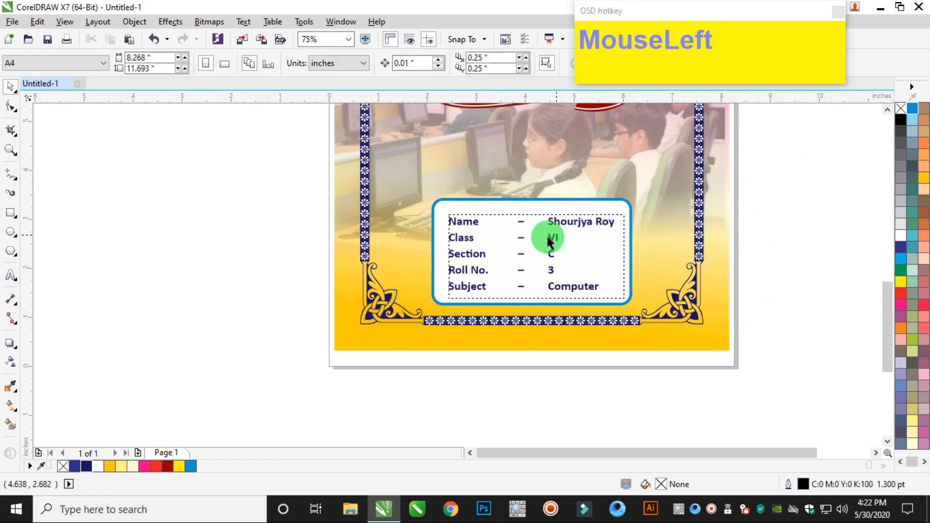
Shorten the white box from above to about 2.0 inches high and nudge the details text down 0.03 inches within the group.
{"action": "scroll", "coordinate": [522, 206], "scroll_direction": "up", "scroll_amount": 1}
{"action": "left_click", "coordinate": [545, 187], "text": "ctrl"}
{"action": "left_click_drag", "start_coordinate": [541, 184], "coordinate": [557, 199]}
{"action": "left_click", "coordinate": [554, 275], "text": "ctrl"}
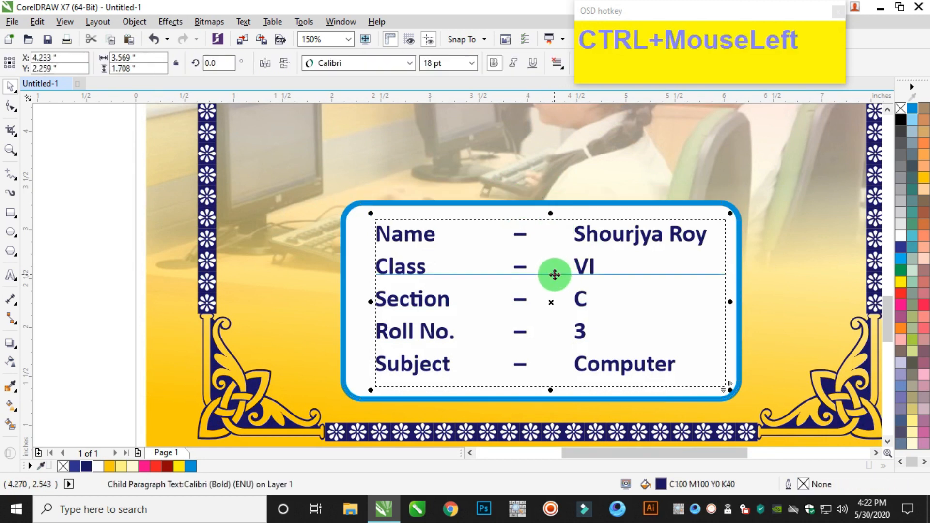
{"action": "key", "text": "Down"}
{"action": "key", "text": "Down"}
{"action": "key", "text": "Down"}
{"action": "scroll", "coordinate": [574, 257], "scroll_direction": "down", "scroll_amount": 2}
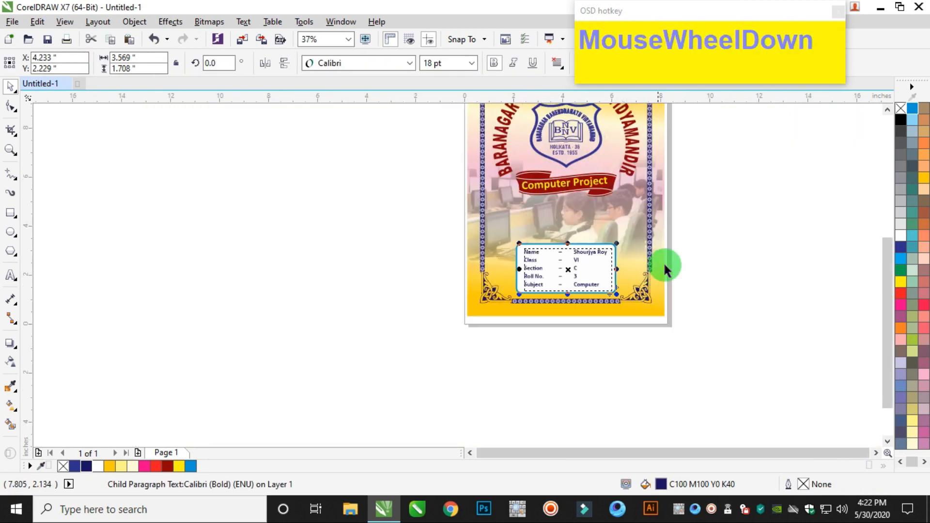
Move the grouped details box slightly, to about X 4.148 and Y 2.231 inches, and deselect it.
{"action": "left_click", "coordinate": [664, 265]}
{"action": "scroll", "coordinate": [665, 264], "scroll_direction": "down", "scroll_amount": 1}
{"action": "scroll", "coordinate": [662, 283], "scroll_direction": "up", "scroll_amount": 1}
{"action": "left_click_drag", "start_coordinate": [722, 287], "coordinate": [483, 345]}
{"action": "scroll", "coordinate": [585, 322], "scroll_direction": "up", "scroll_amount": 1}
{"action": "left_click_drag", "start_coordinate": [608, 317], "coordinate": [610, 319]}
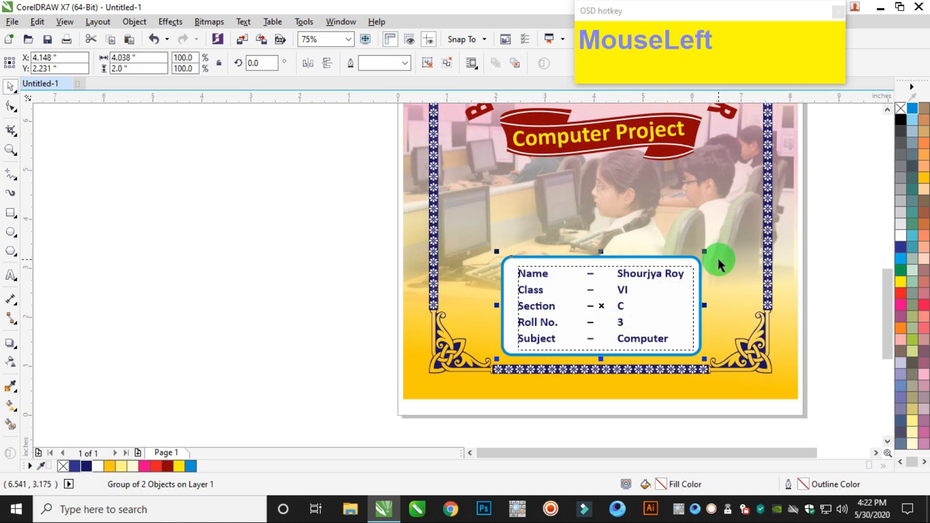
{"action": "scroll", "coordinate": [718, 263], "scroll_direction": "down", "scroll_amount": 1}
{"action": "left_click", "coordinate": [809, 198]}
Examine the whole finished cover and a close view of the border's lower corner ornament.
{"action": "scroll", "coordinate": [803, 201], "scroll_direction": "down", "scroll_amount": 1}
{"action": "scroll", "coordinate": [806, 141], "scroll_direction": "up", "scroll_amount": 1}
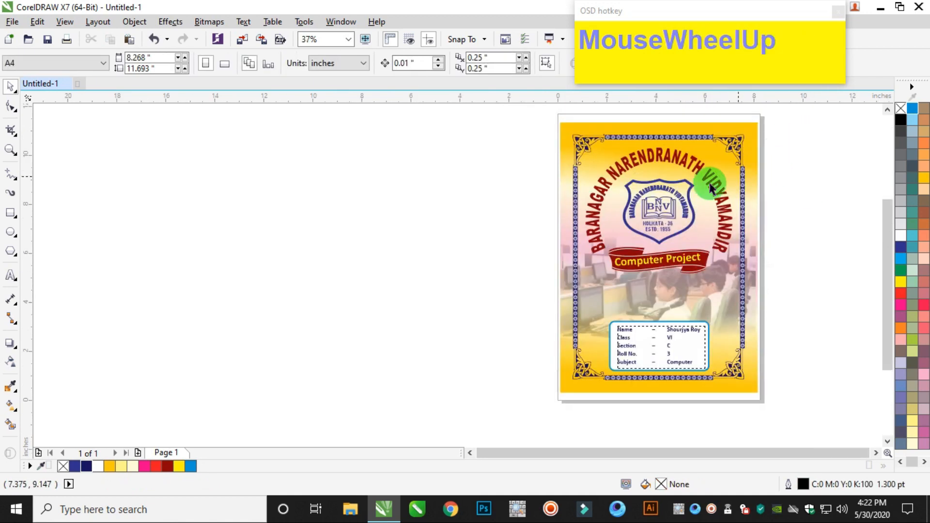
{"action": "left_click", "coordinate": [10, 150]}
{"action": "left_click_drag", "start_coordinate": [587, 129], "coordinate": [767, 395]}
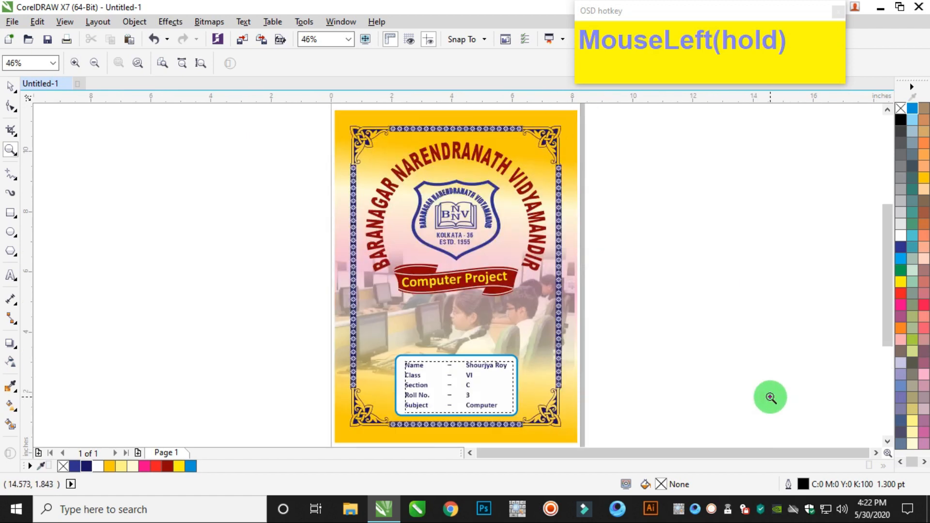
{"action": "left_click_drag", "start_coordinate": [540, 373], "coordinate": [602, 408]}
{"action": "scroll", "coordinate": [521, 346], "scroll_direction": "down", "scroll_amount": 6}
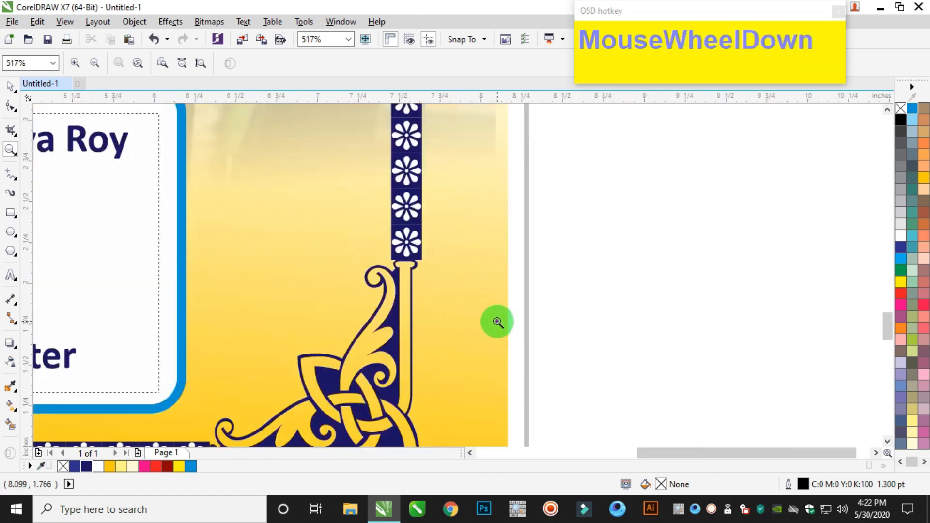
{"action": "left_click_drag", "start_coordinate": [410, 216], "coordinate": [494, 326]}
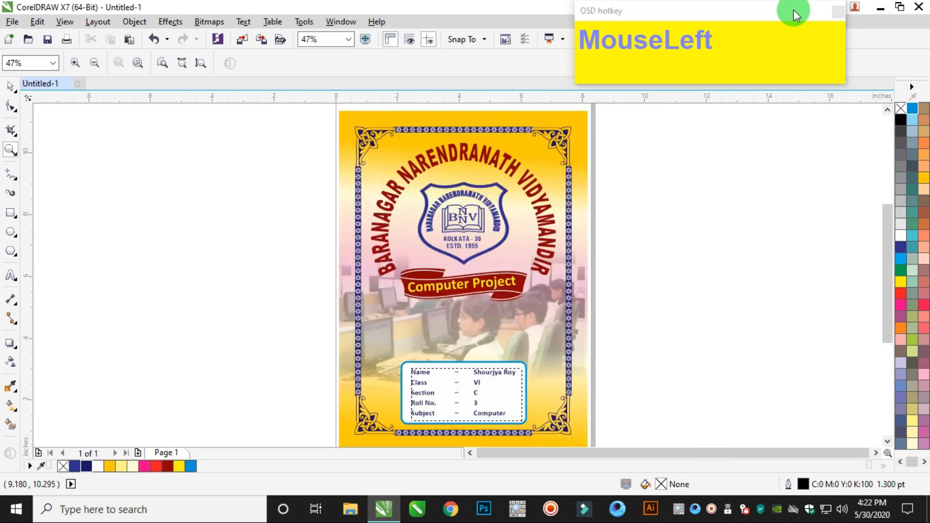
{"action": "left_click", "coordinate": [837, 11]}
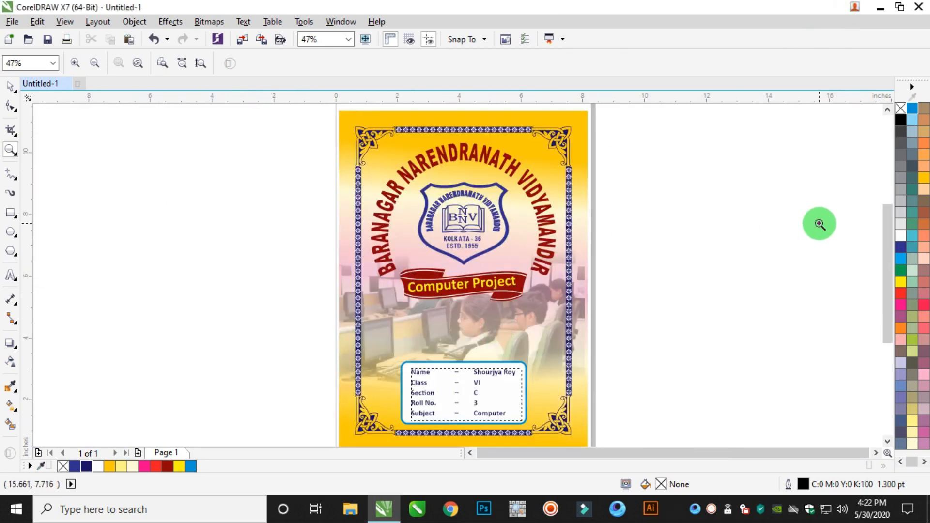